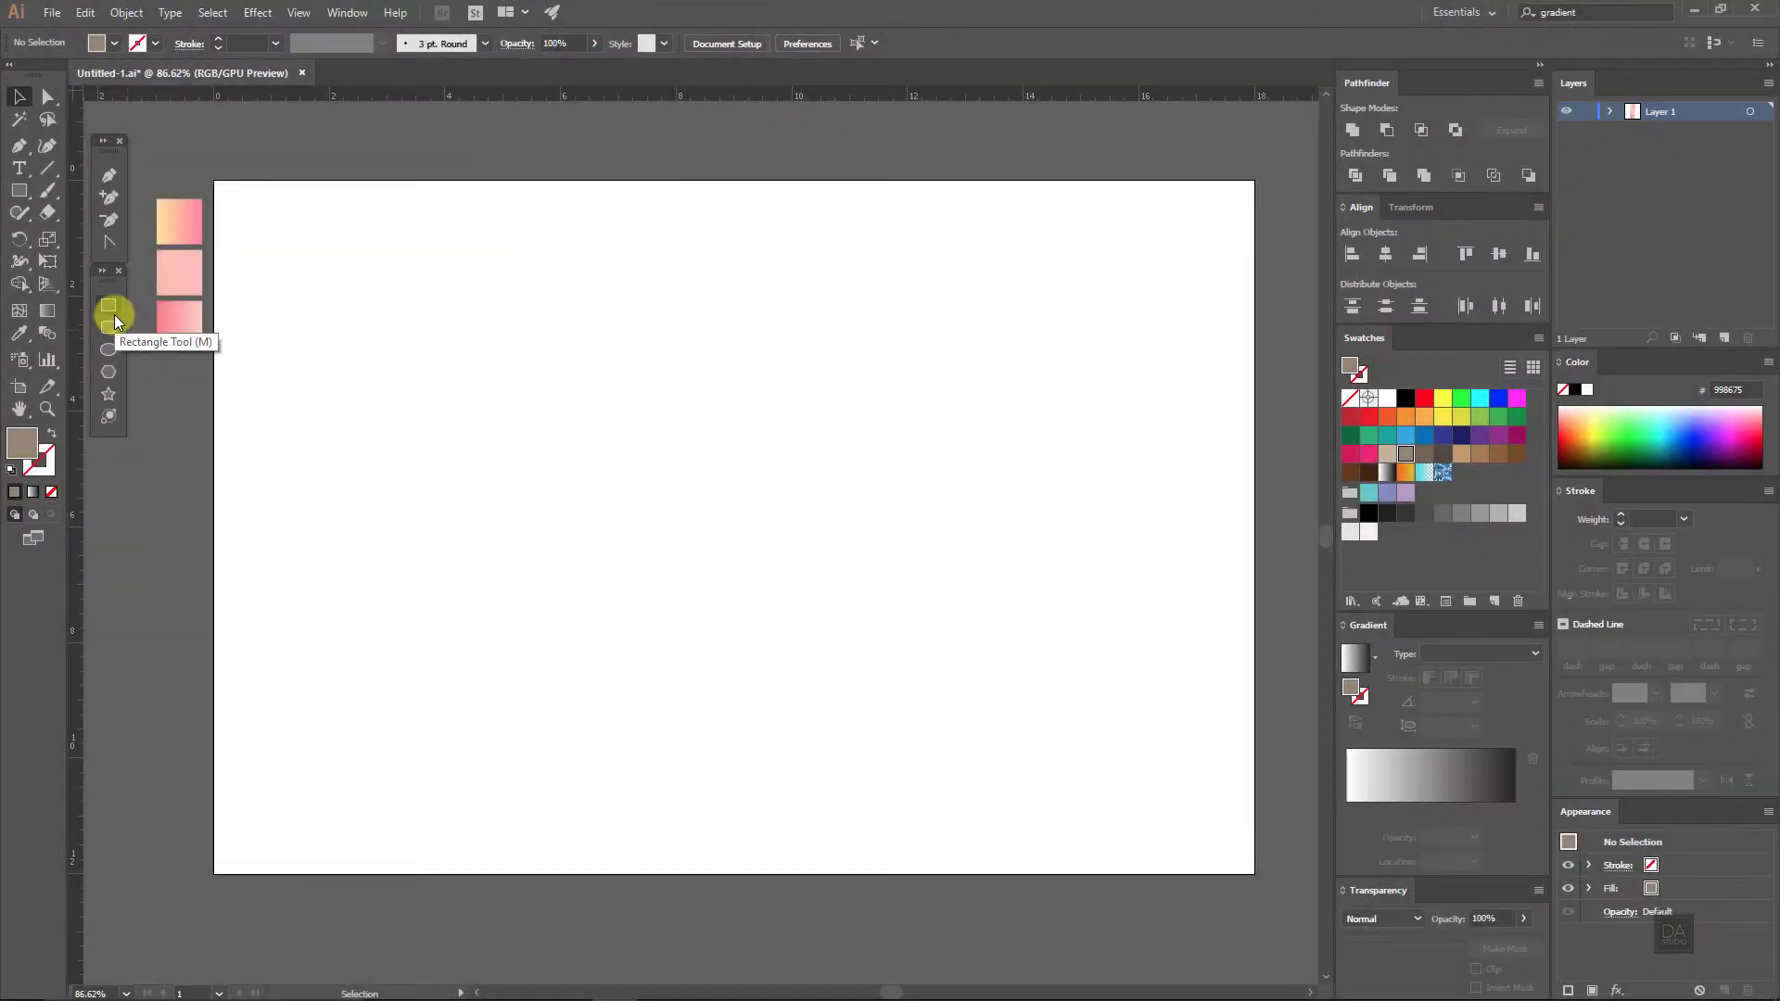
# Step: Create a 6 × 6 in square with the Rectangle tool's size dialog
pyautogui.click(114, 316)
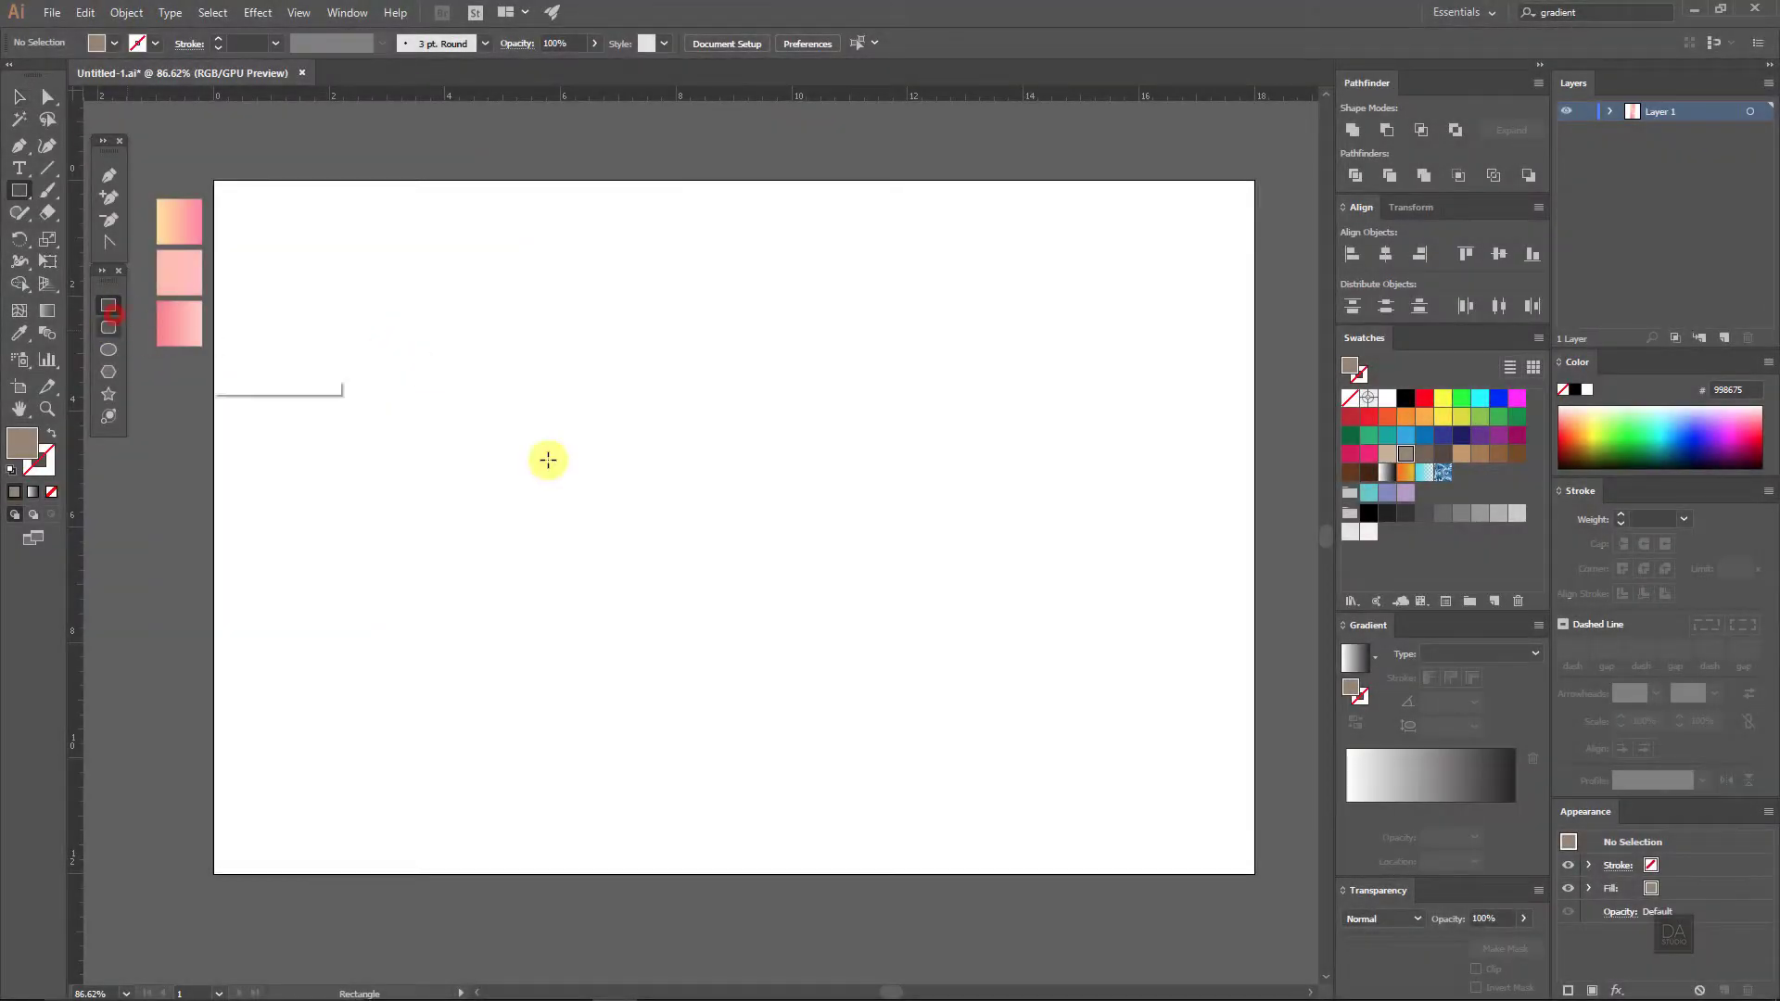
pyautogui.click(723, 502)
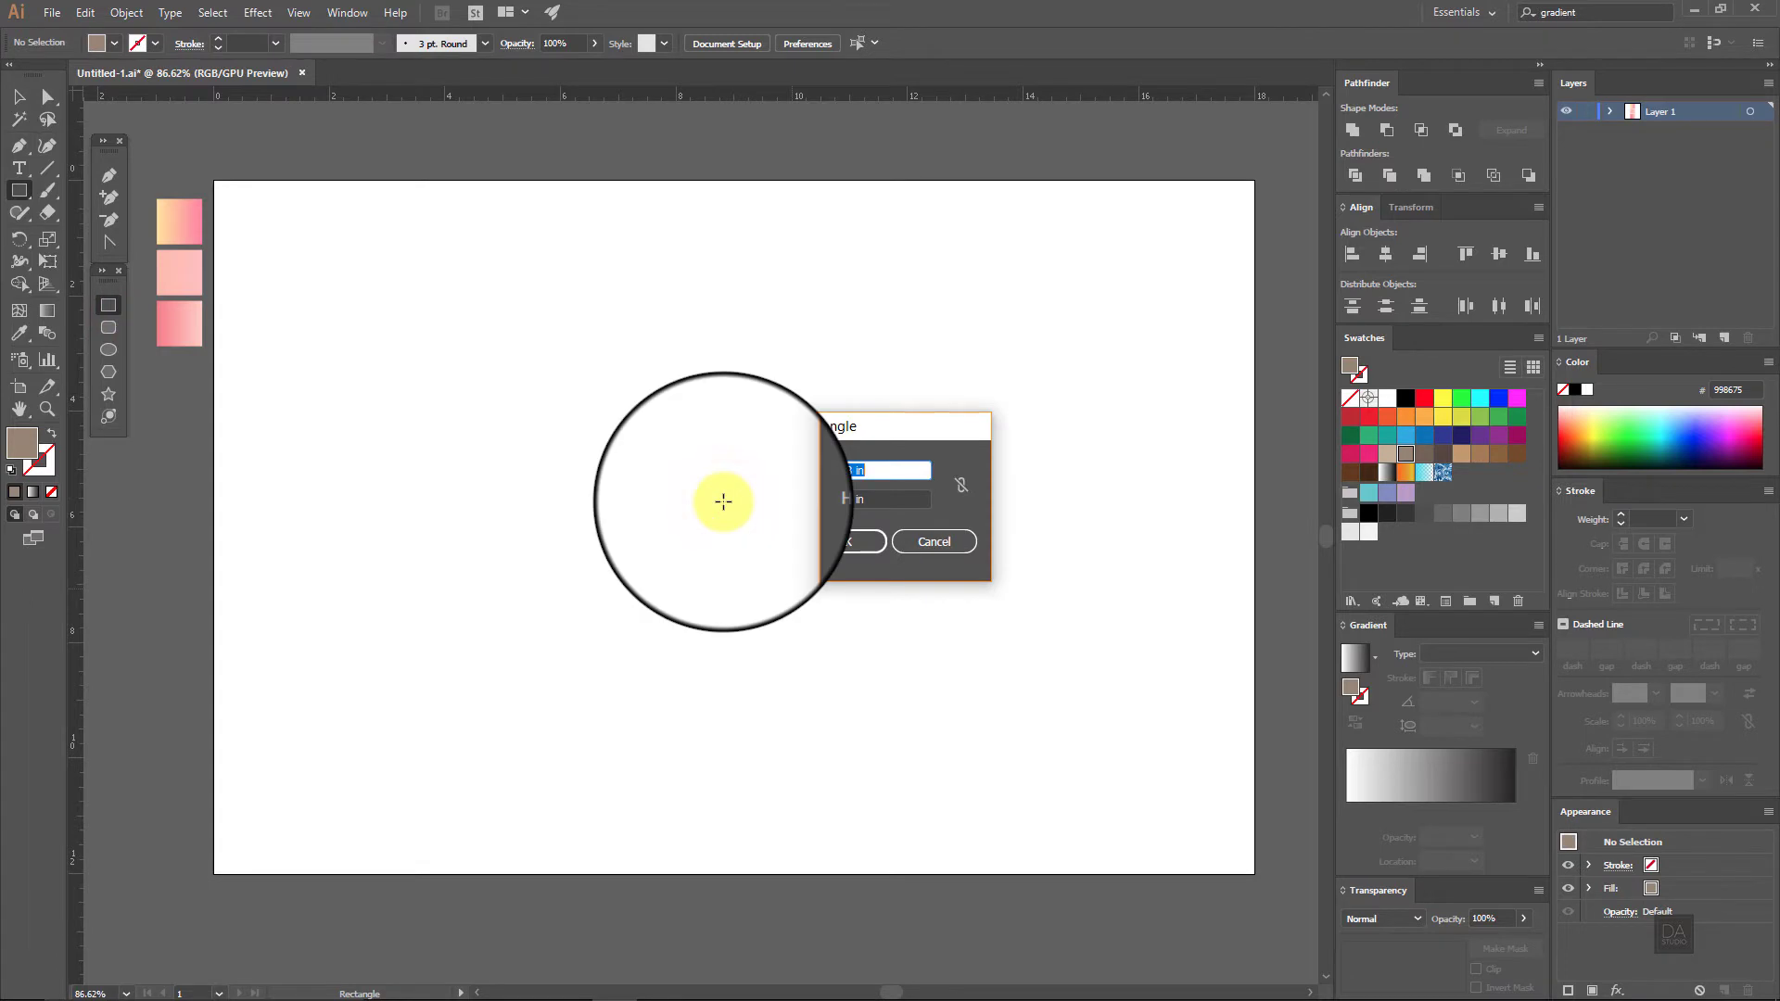
pyautogui.write('6')
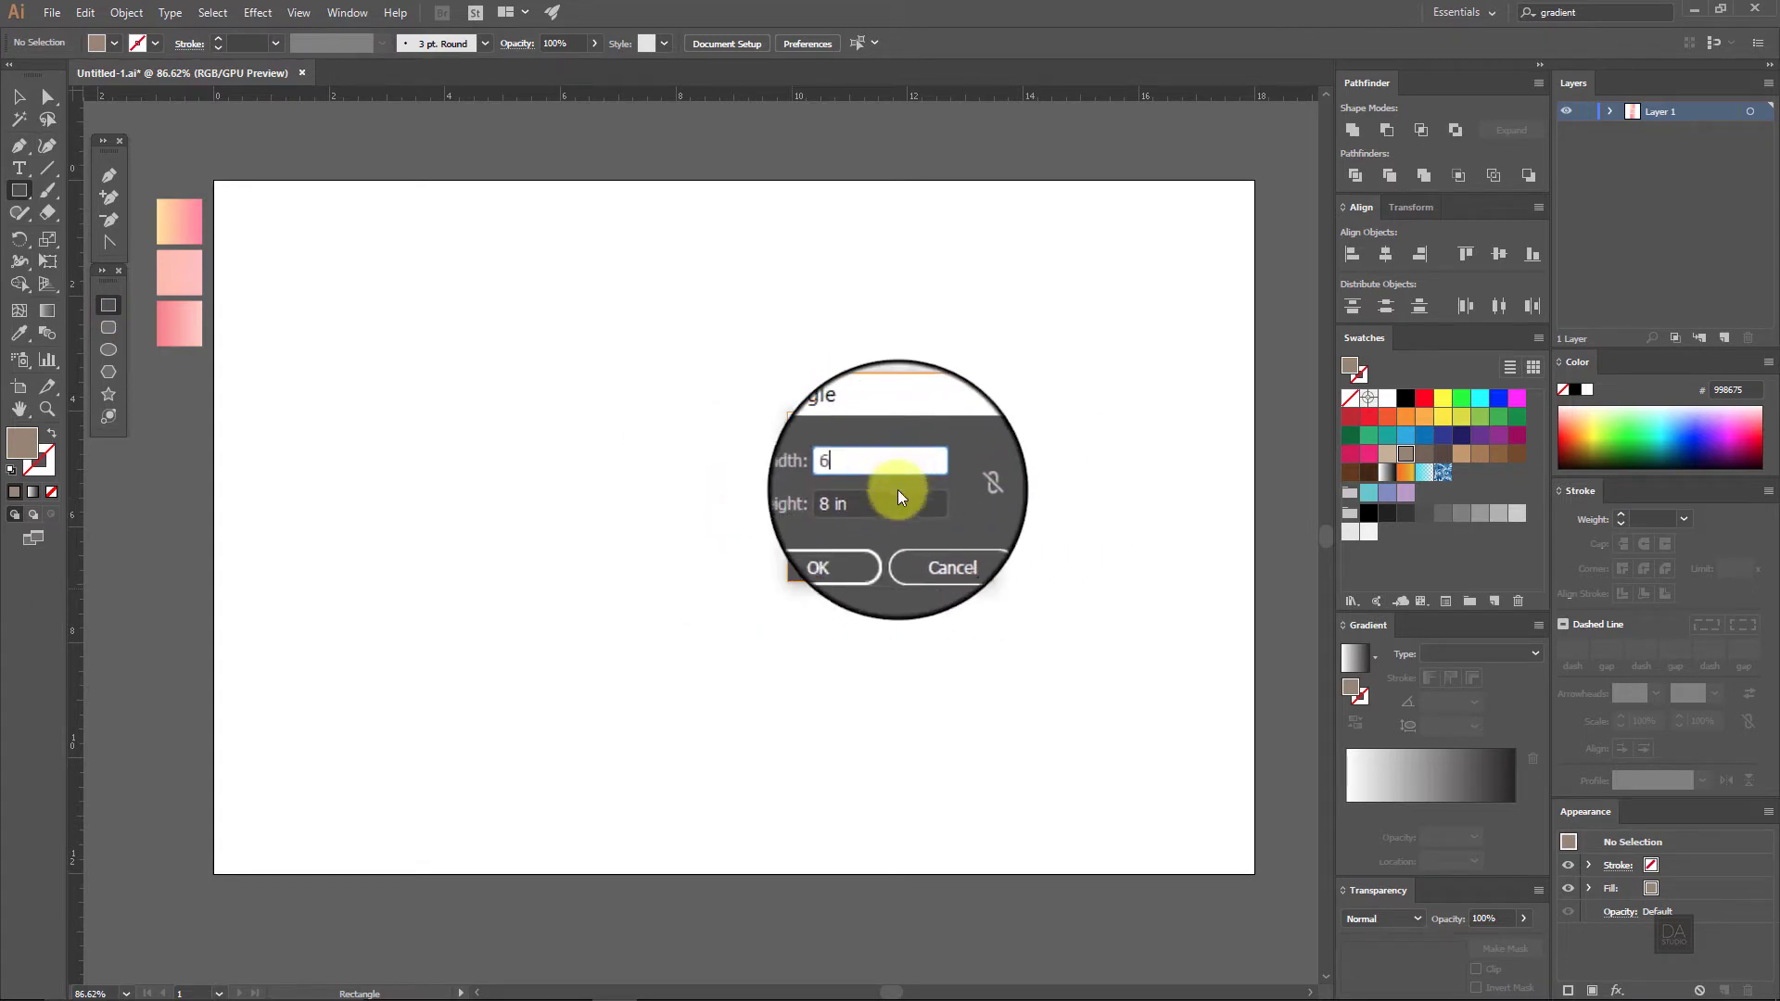
pyautogui.doubleClick(903, 502)
pyautogui.write('6')
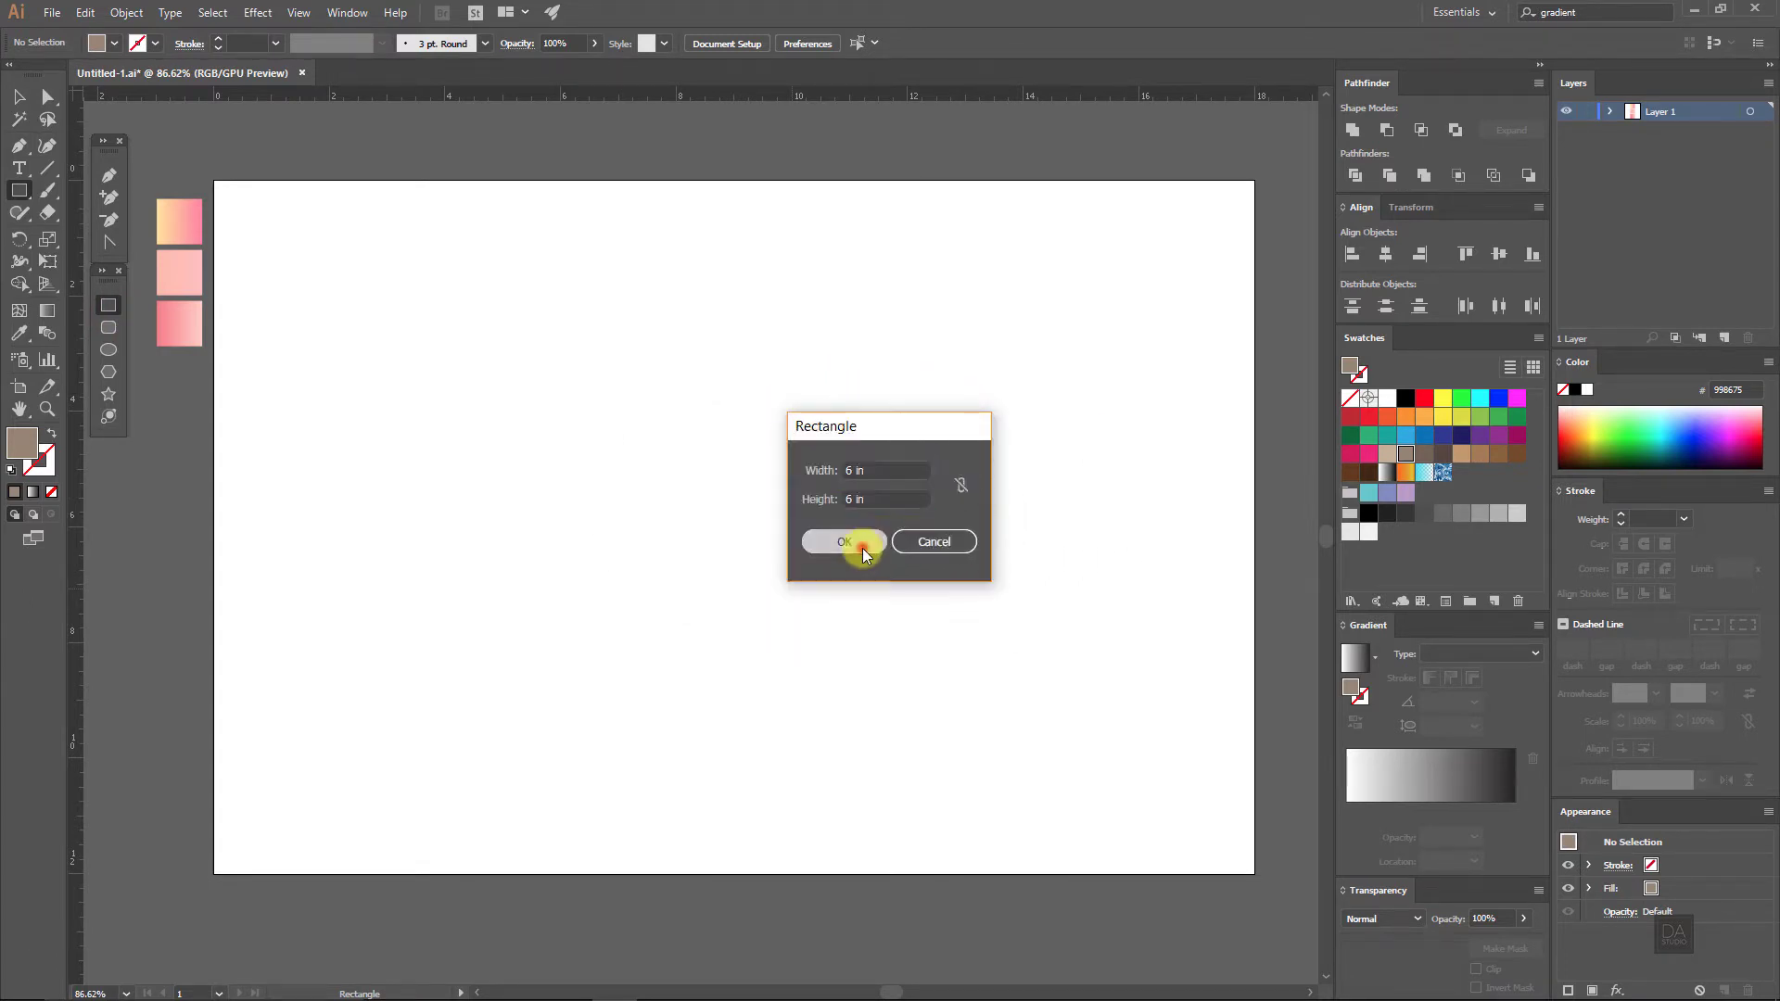
pyautogui.click(855, 543)
# Step: Centre the square horizontally and vertically on the artboard
pyautogui.click(23, 99)
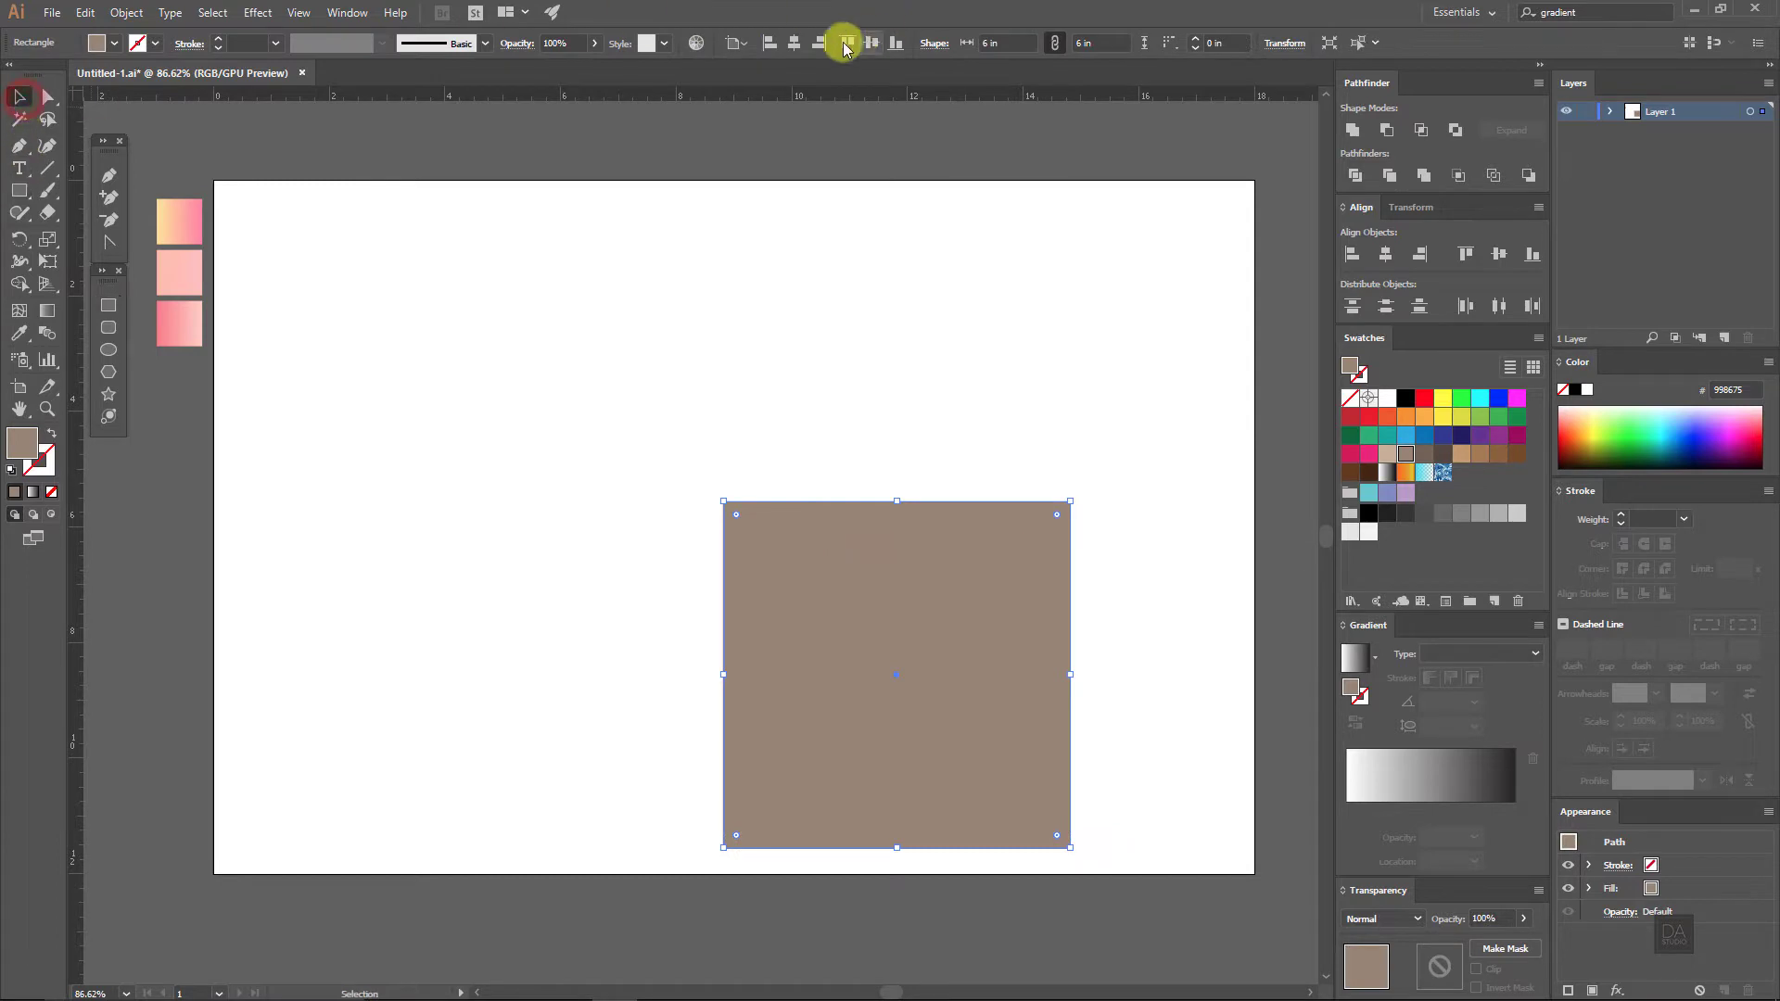
pyautogui.click(794, 43)
pyautogui.click(869, 43)
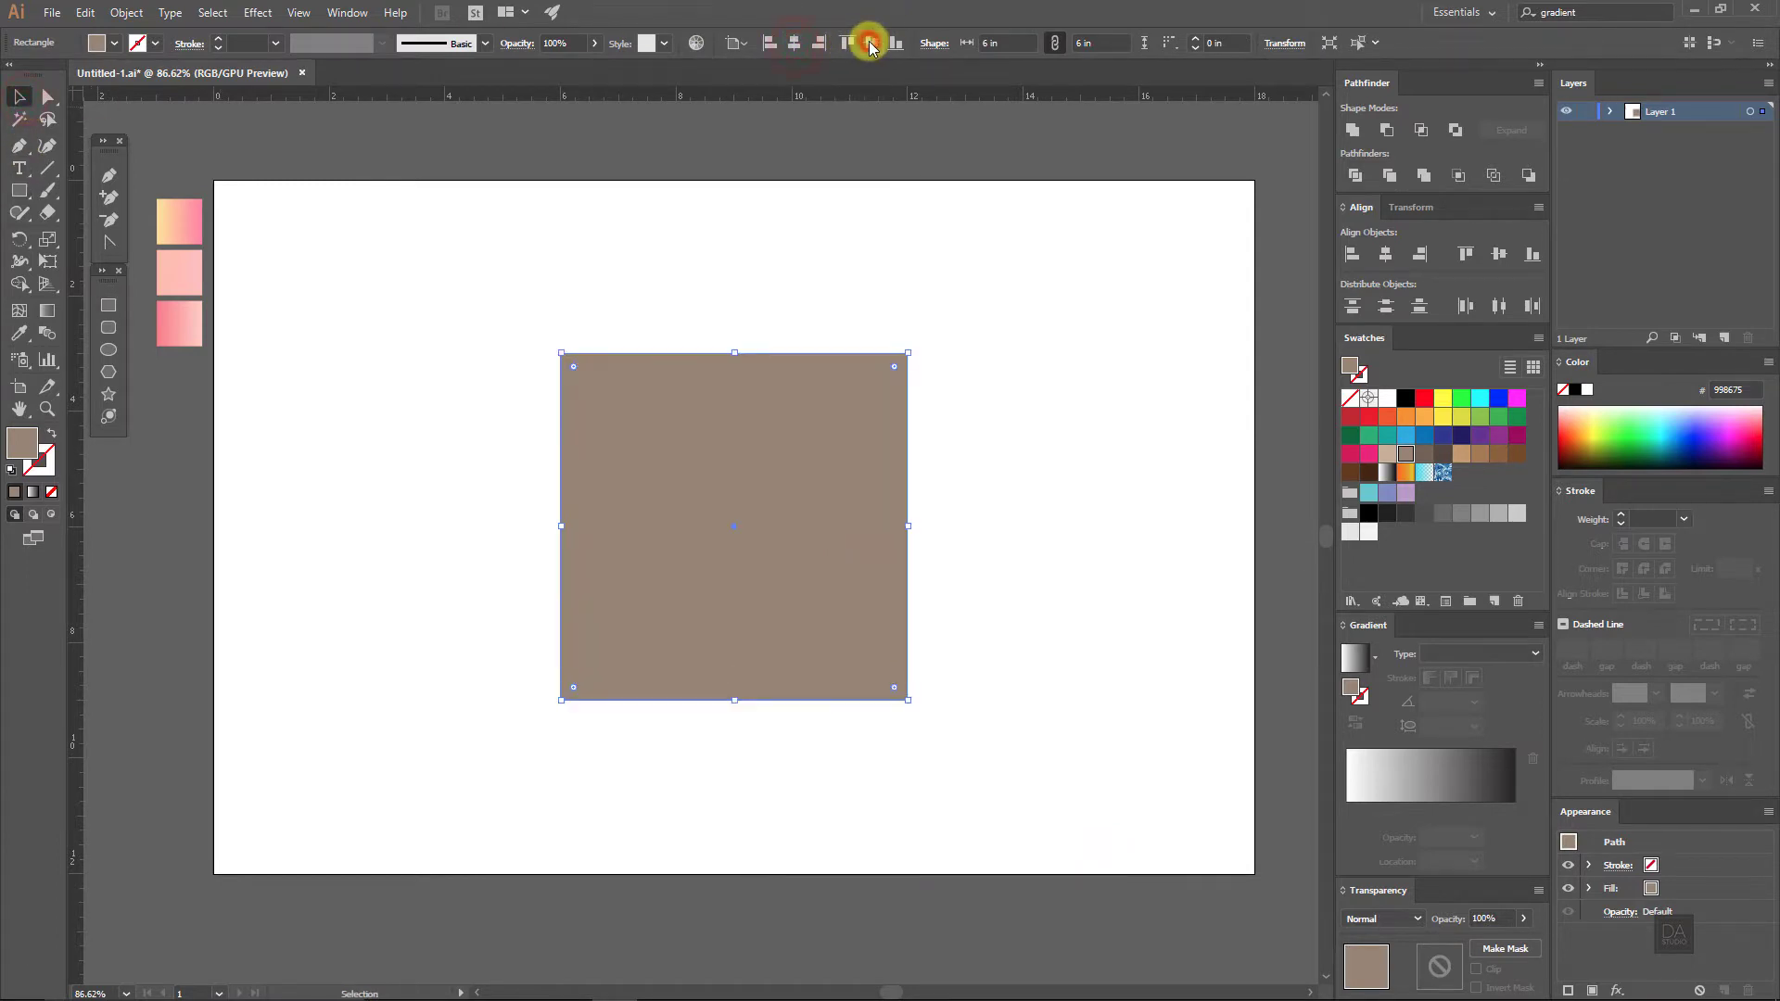
pyautogui.click(964, 455)
pyautogui.click(835, 517)
pyautogui.hotkey('ctrl', 'shift', 'a')
pyautogui.press('m')
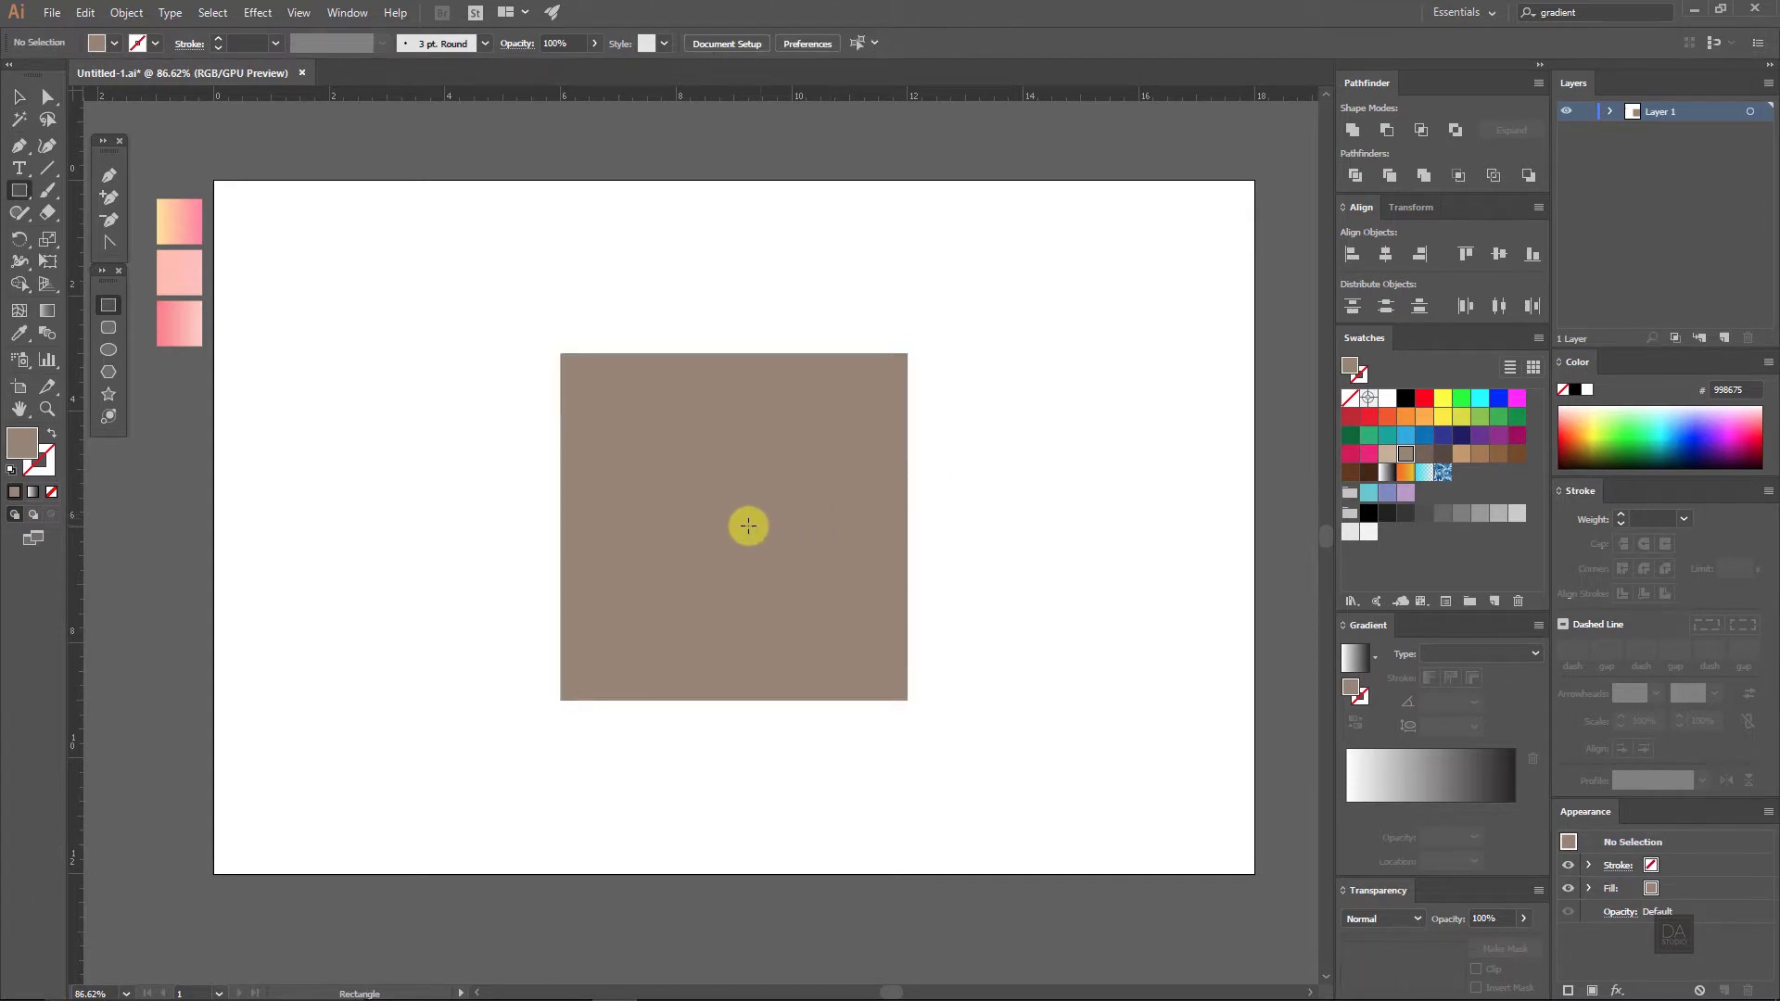
# Step: Add a centred 4 × 4 in square filled with light tan
pyautogui.click(734, 525)
pyautogui.write('4')
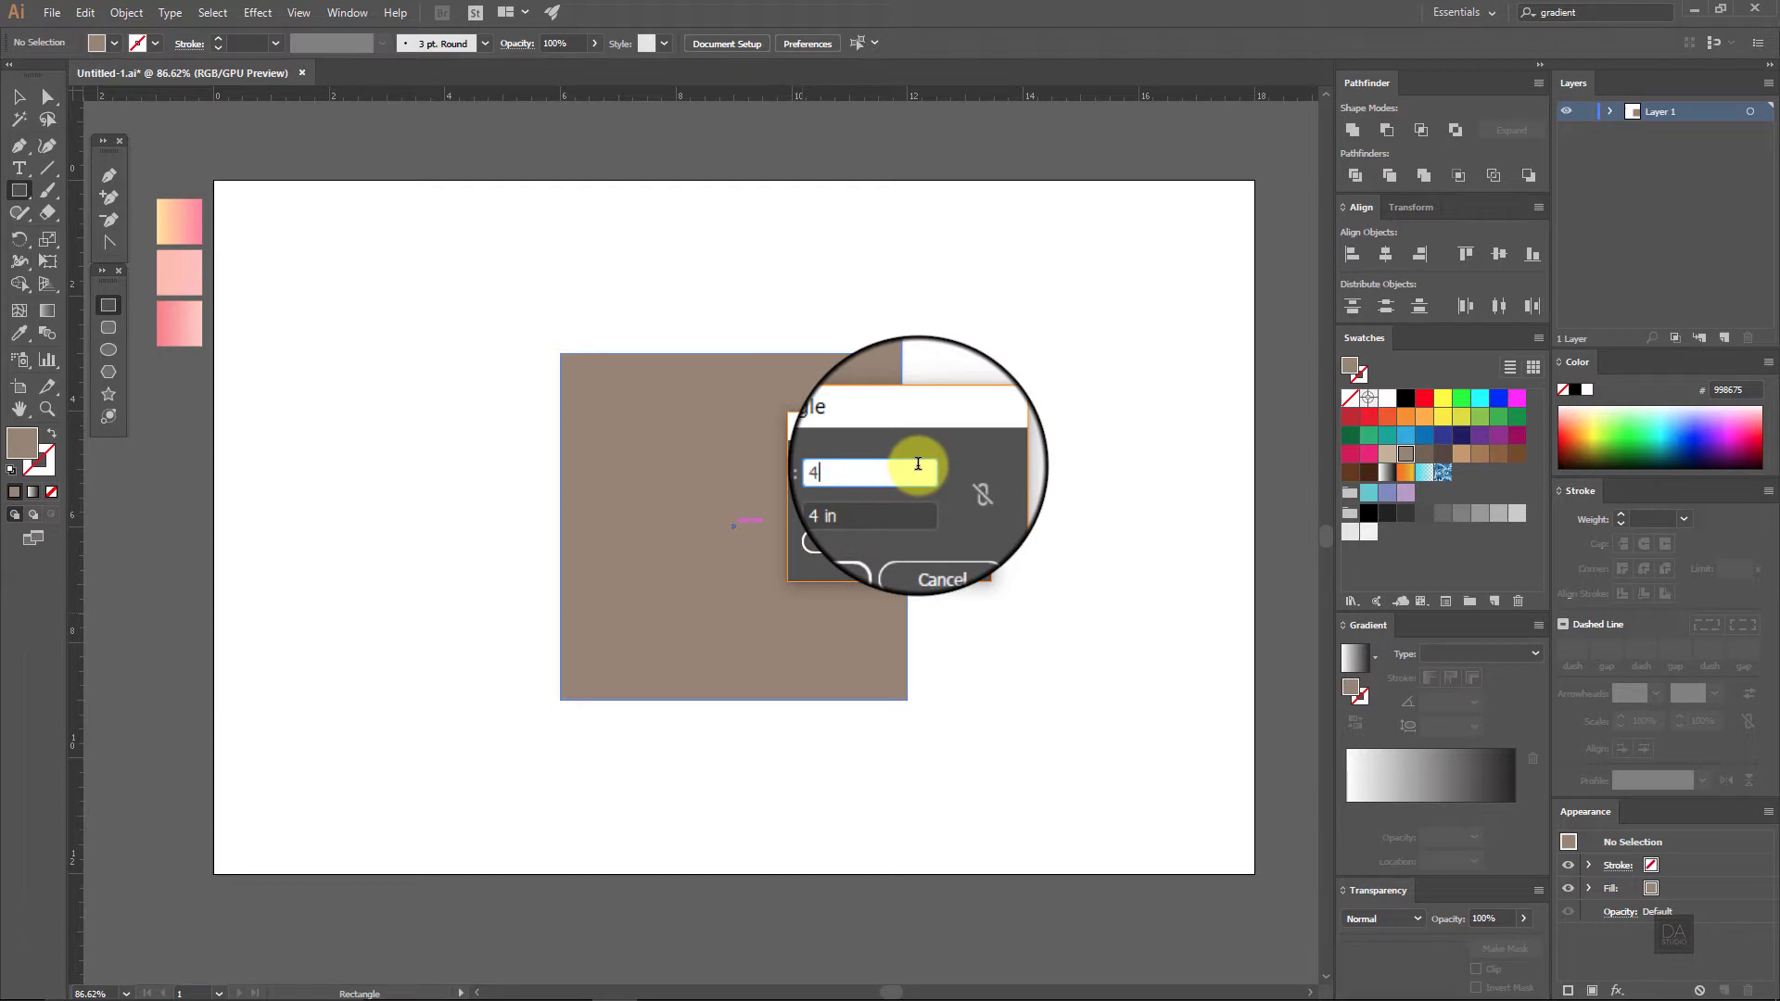
pyautogui.press('Tab')
pyautogui.write('4')
pyautogui.press('Return')
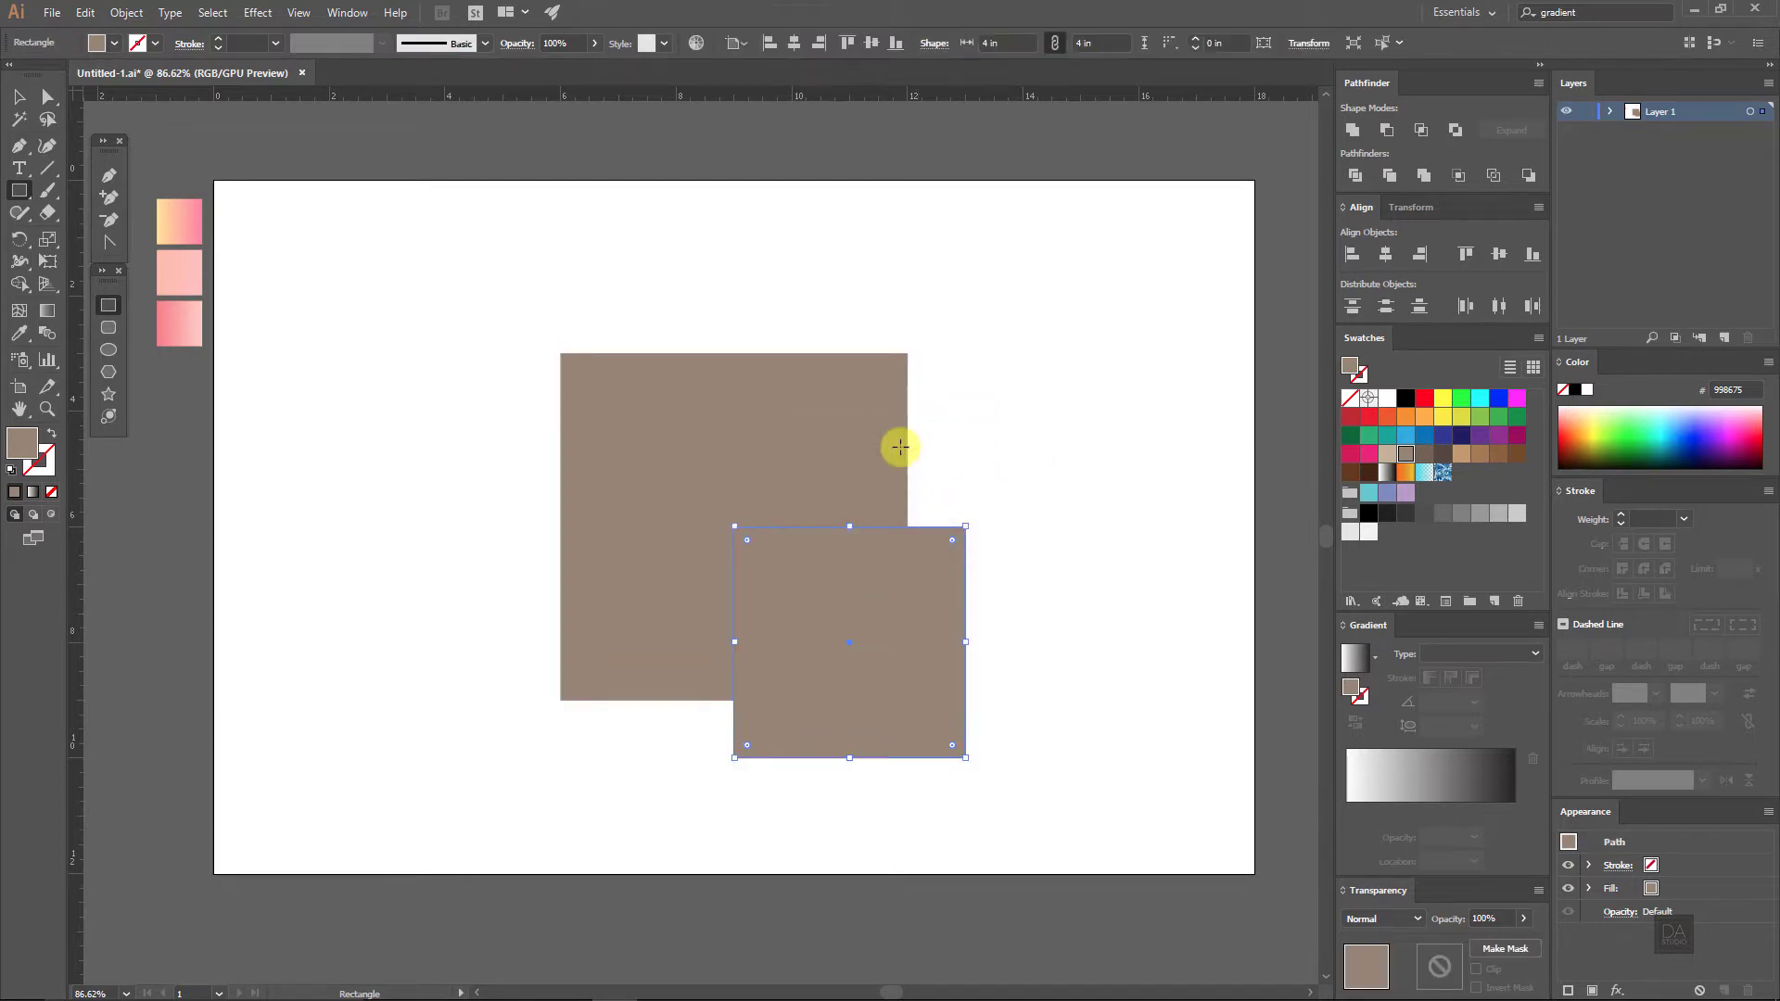
pyautogui.click(794, 43)
pyautogui.click(872, 43)
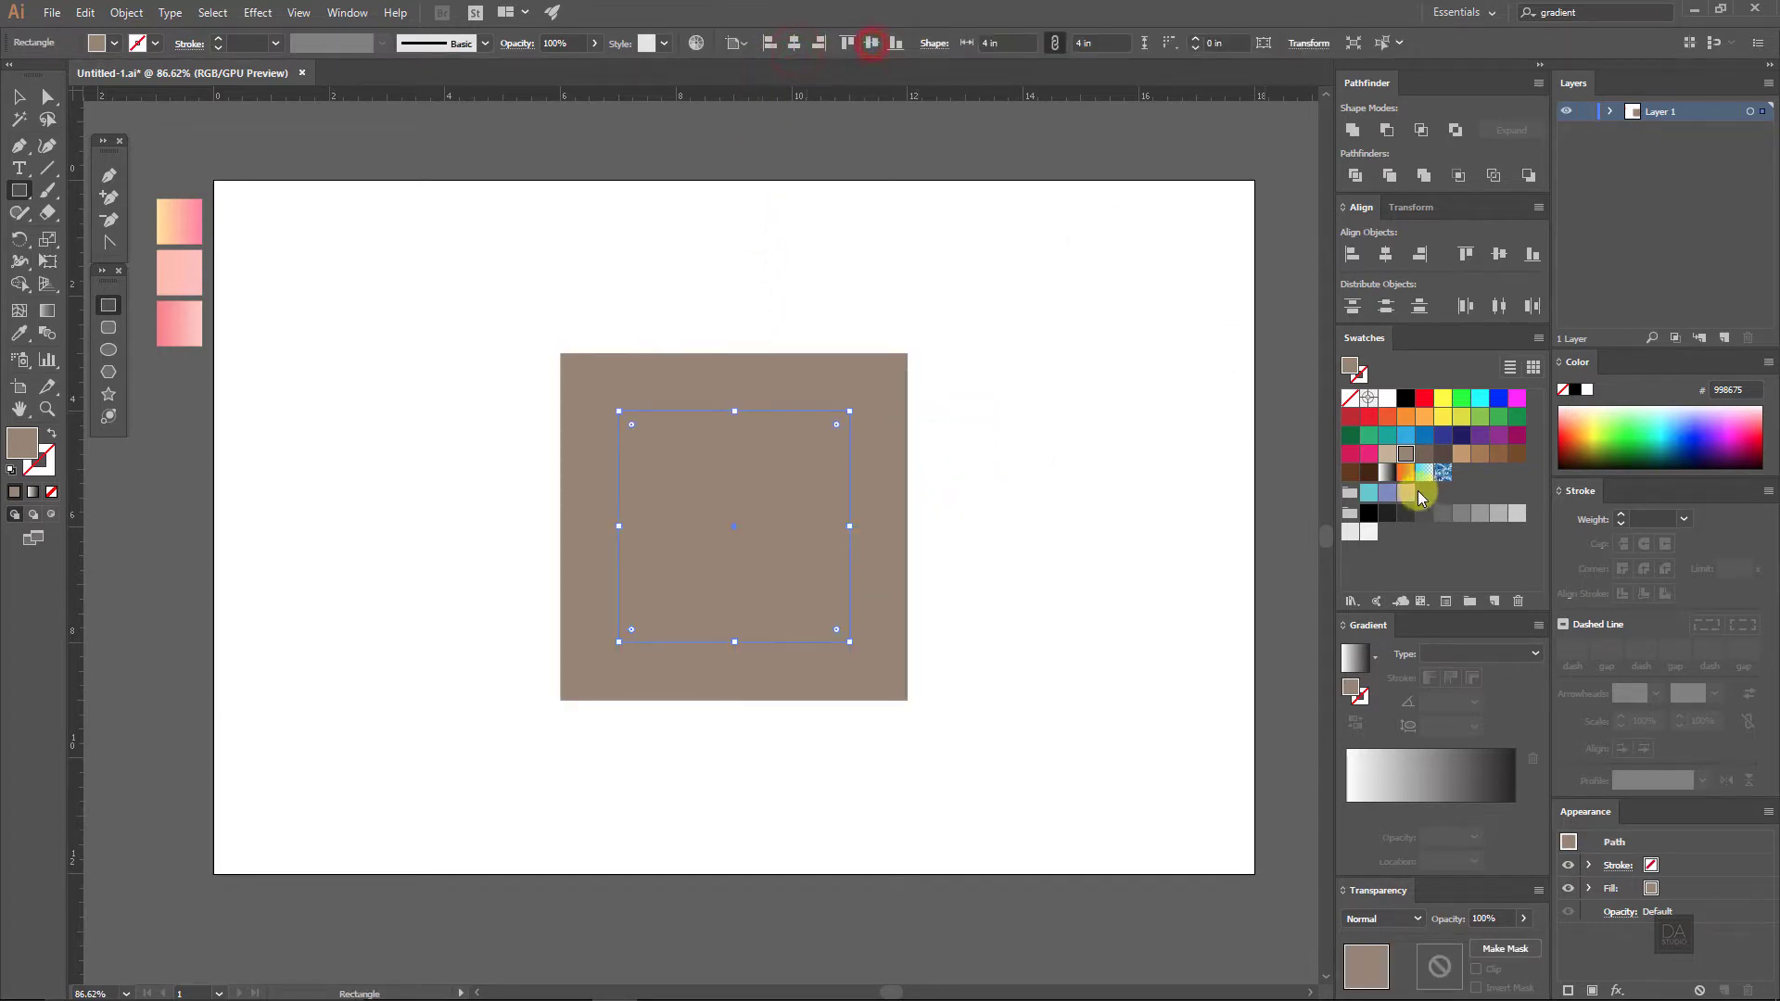
pyautogui.click(1387, 456)
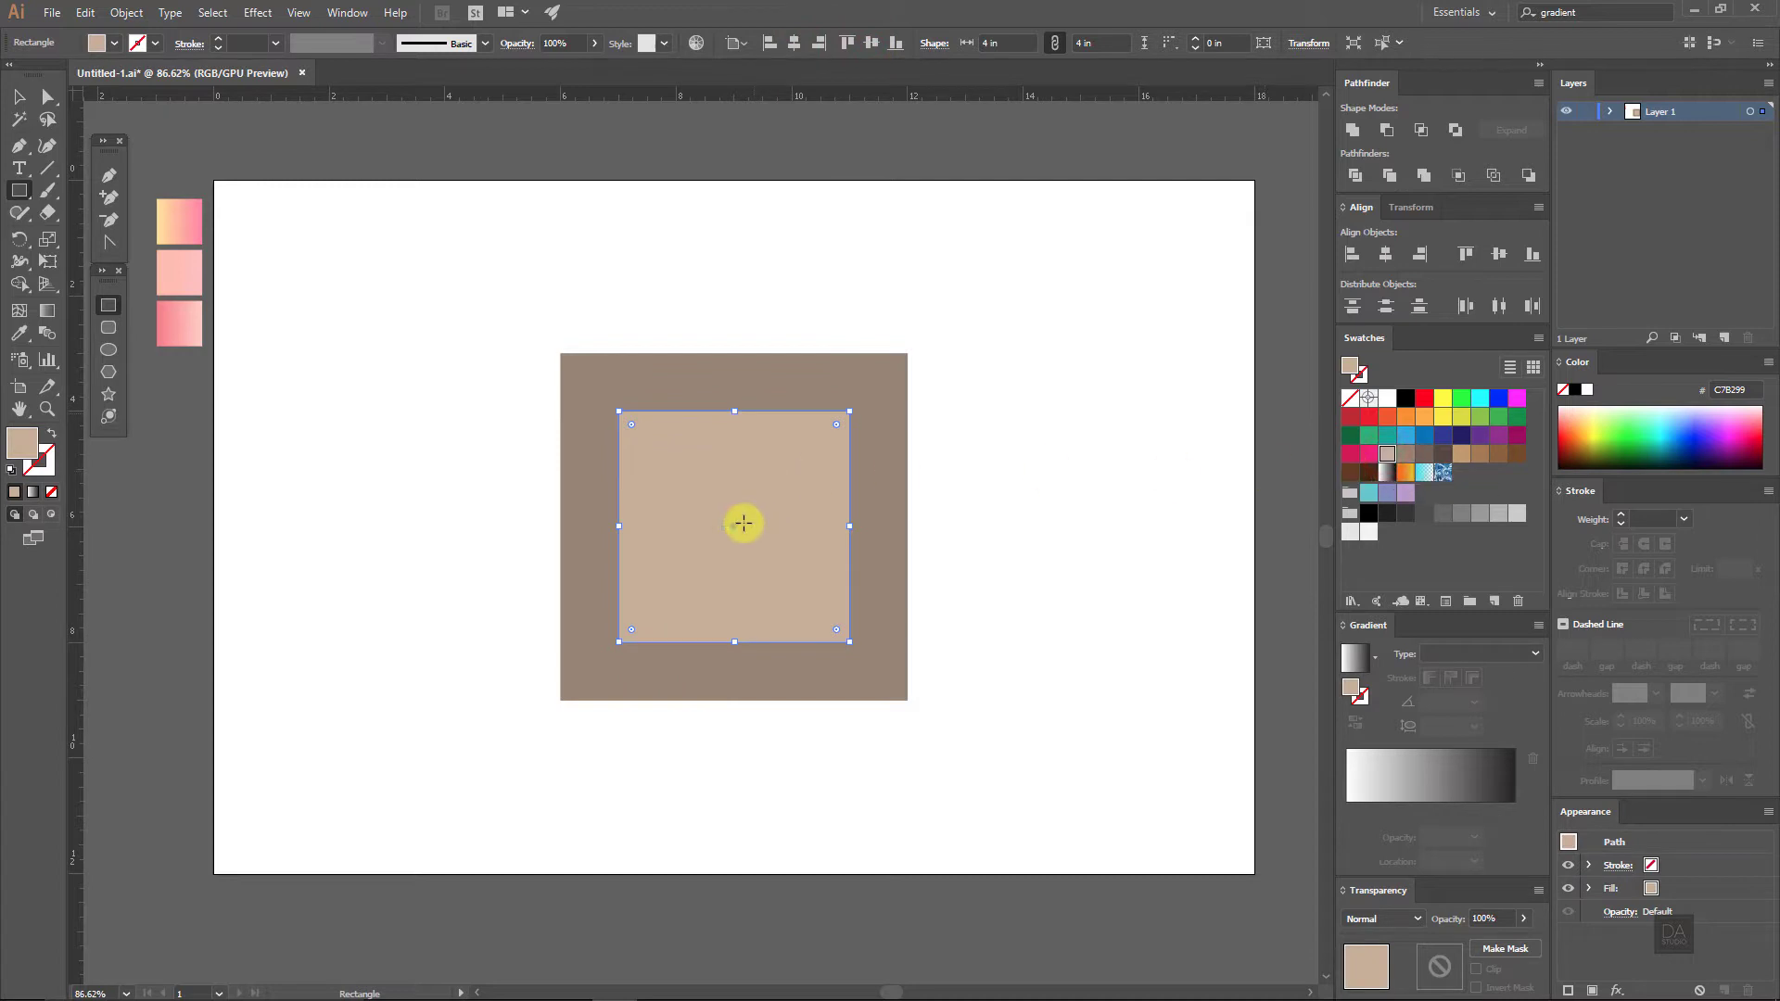
pyautogui.click(990, 556)
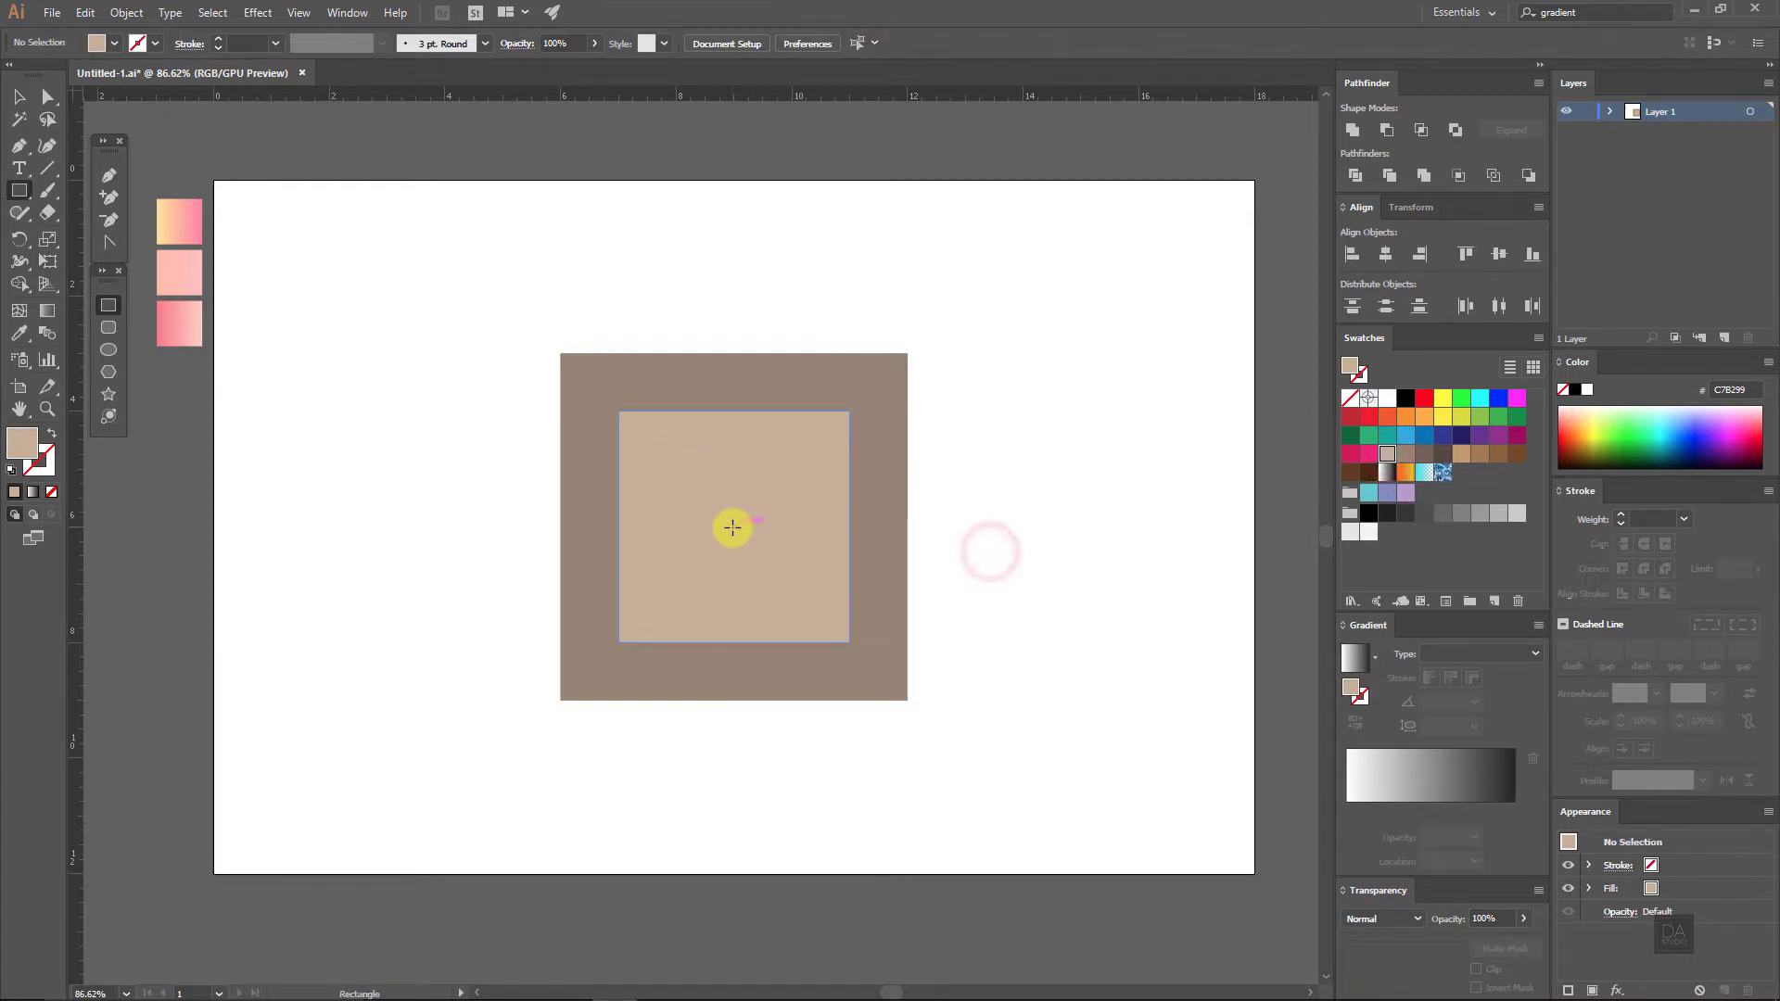
# Step: Add a centred 2 × 2 in square filled with dark brown
pyautogui.click(733, 528)
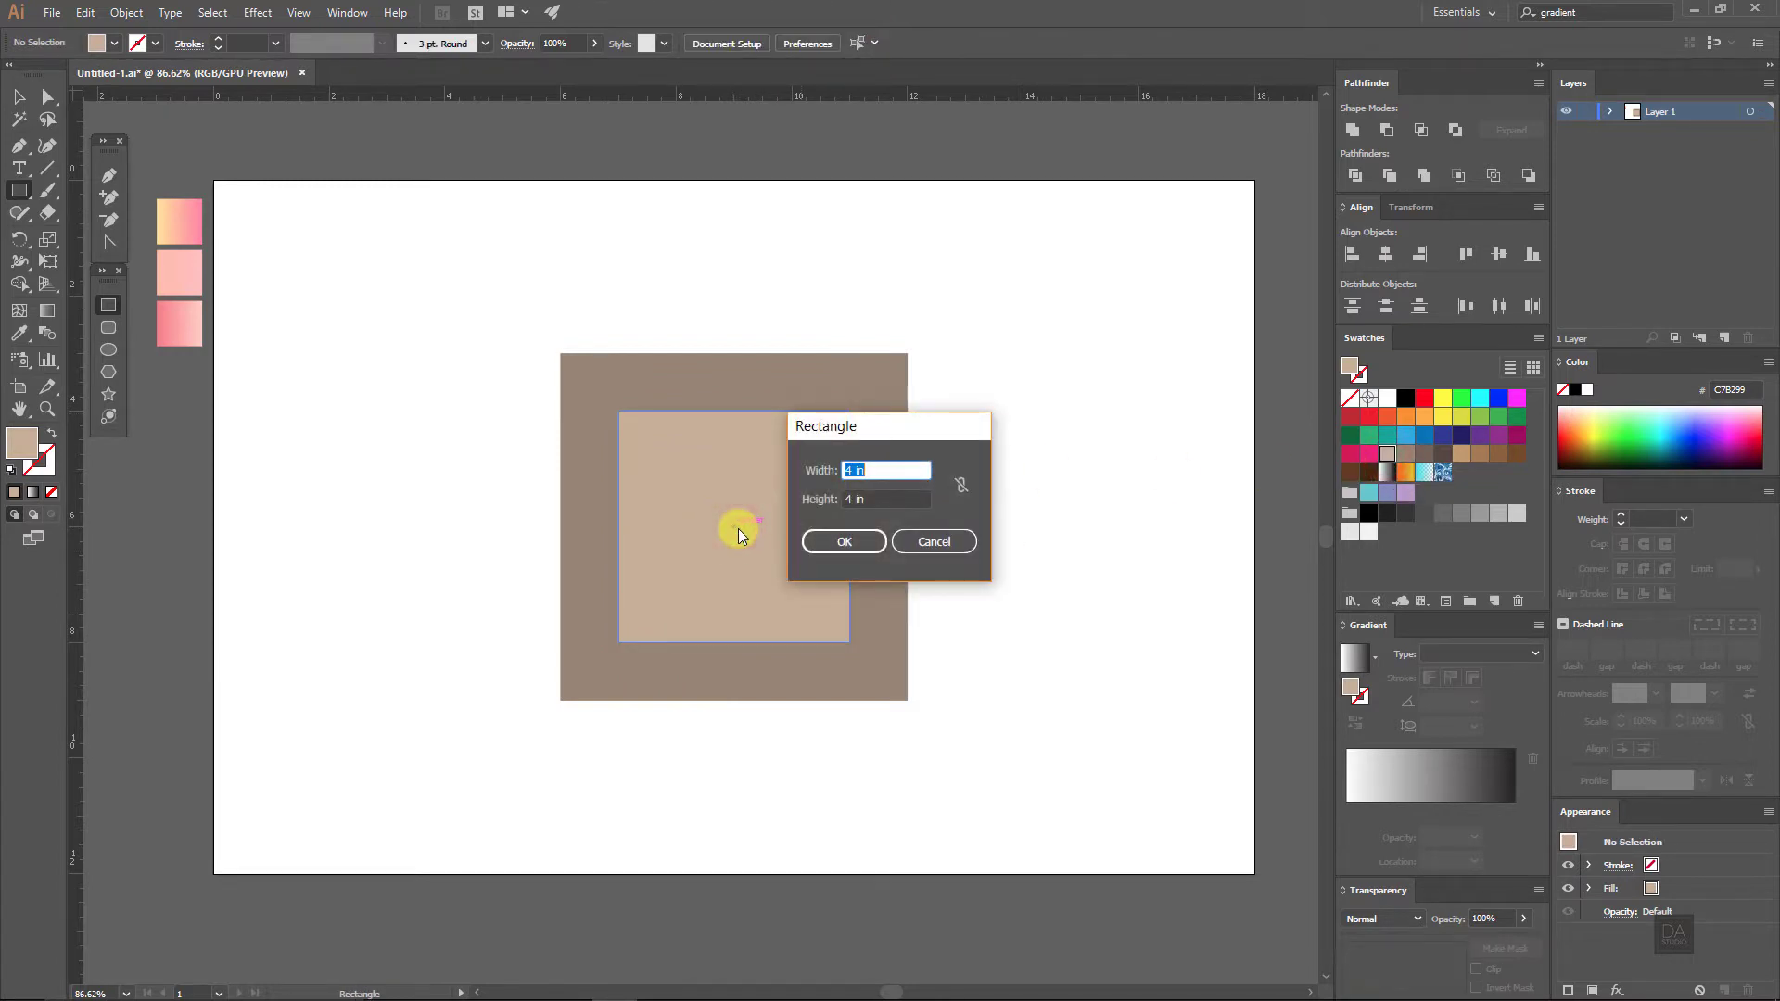
pyautogui.write('2')
pyautogui.press('Tab')
pyautogui.write('2')
pyautogui.press('Tab')
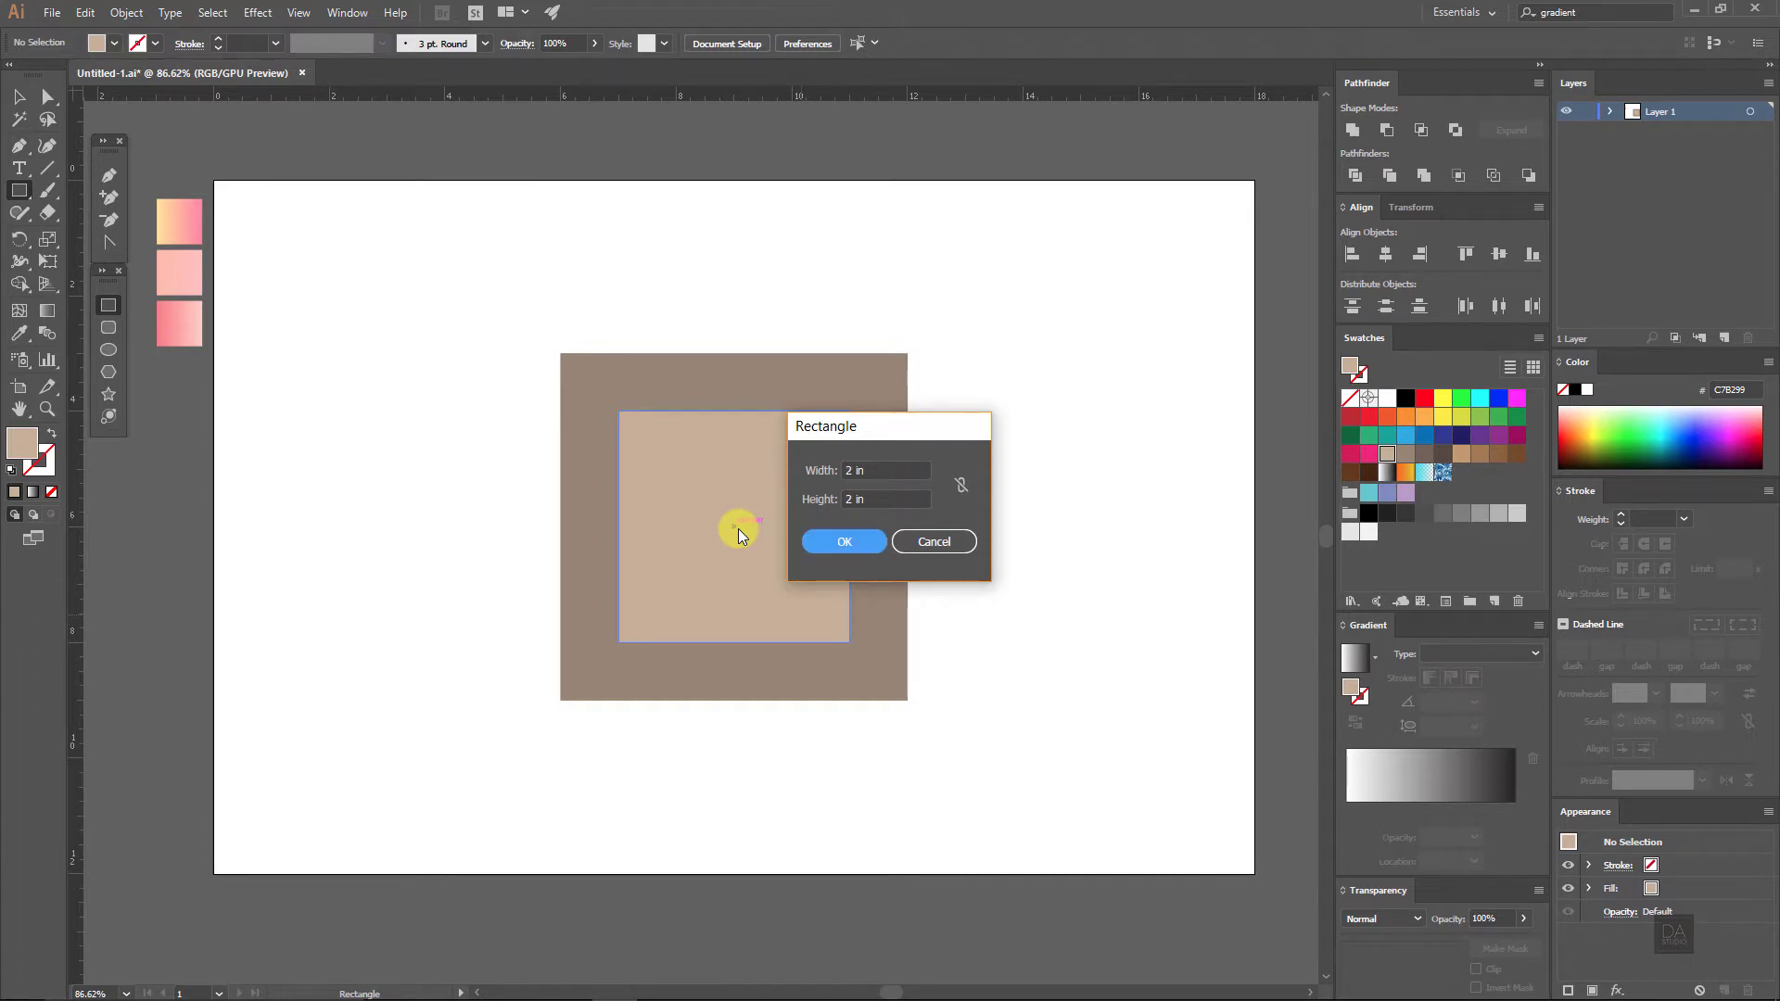
pyautogui.click(846, 540)
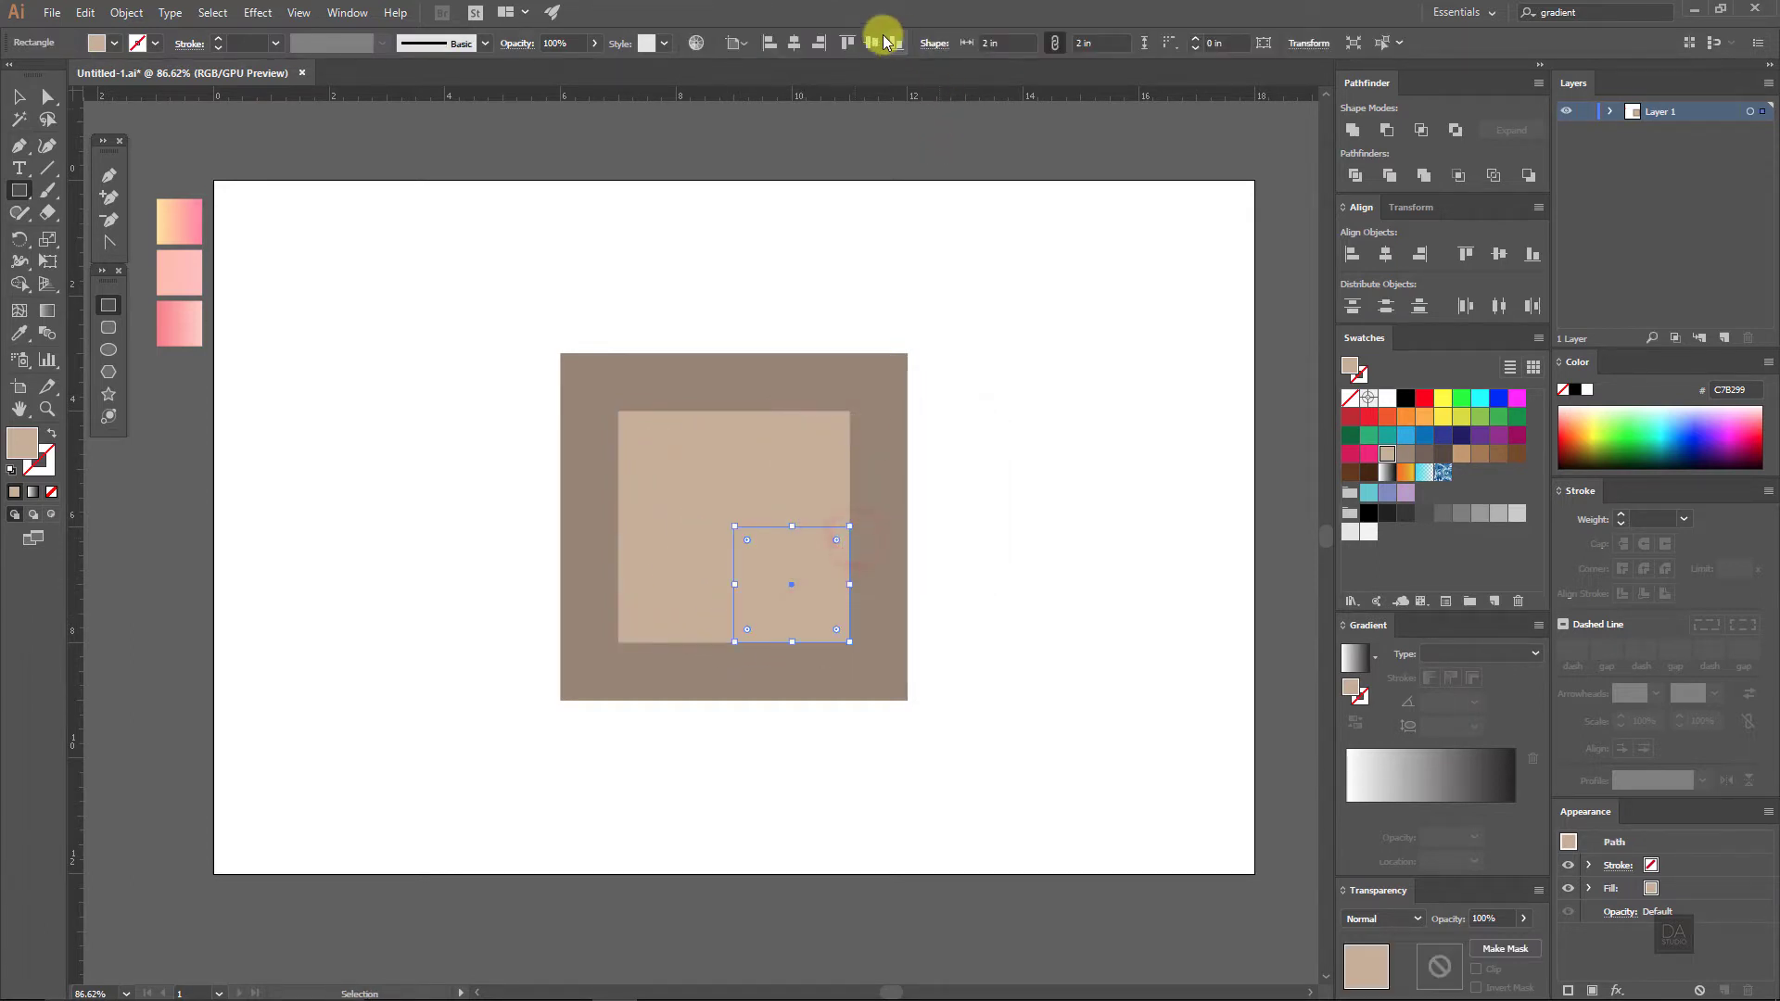
pyautogui.click(794, 43)
pyautogui.click(872, 42)
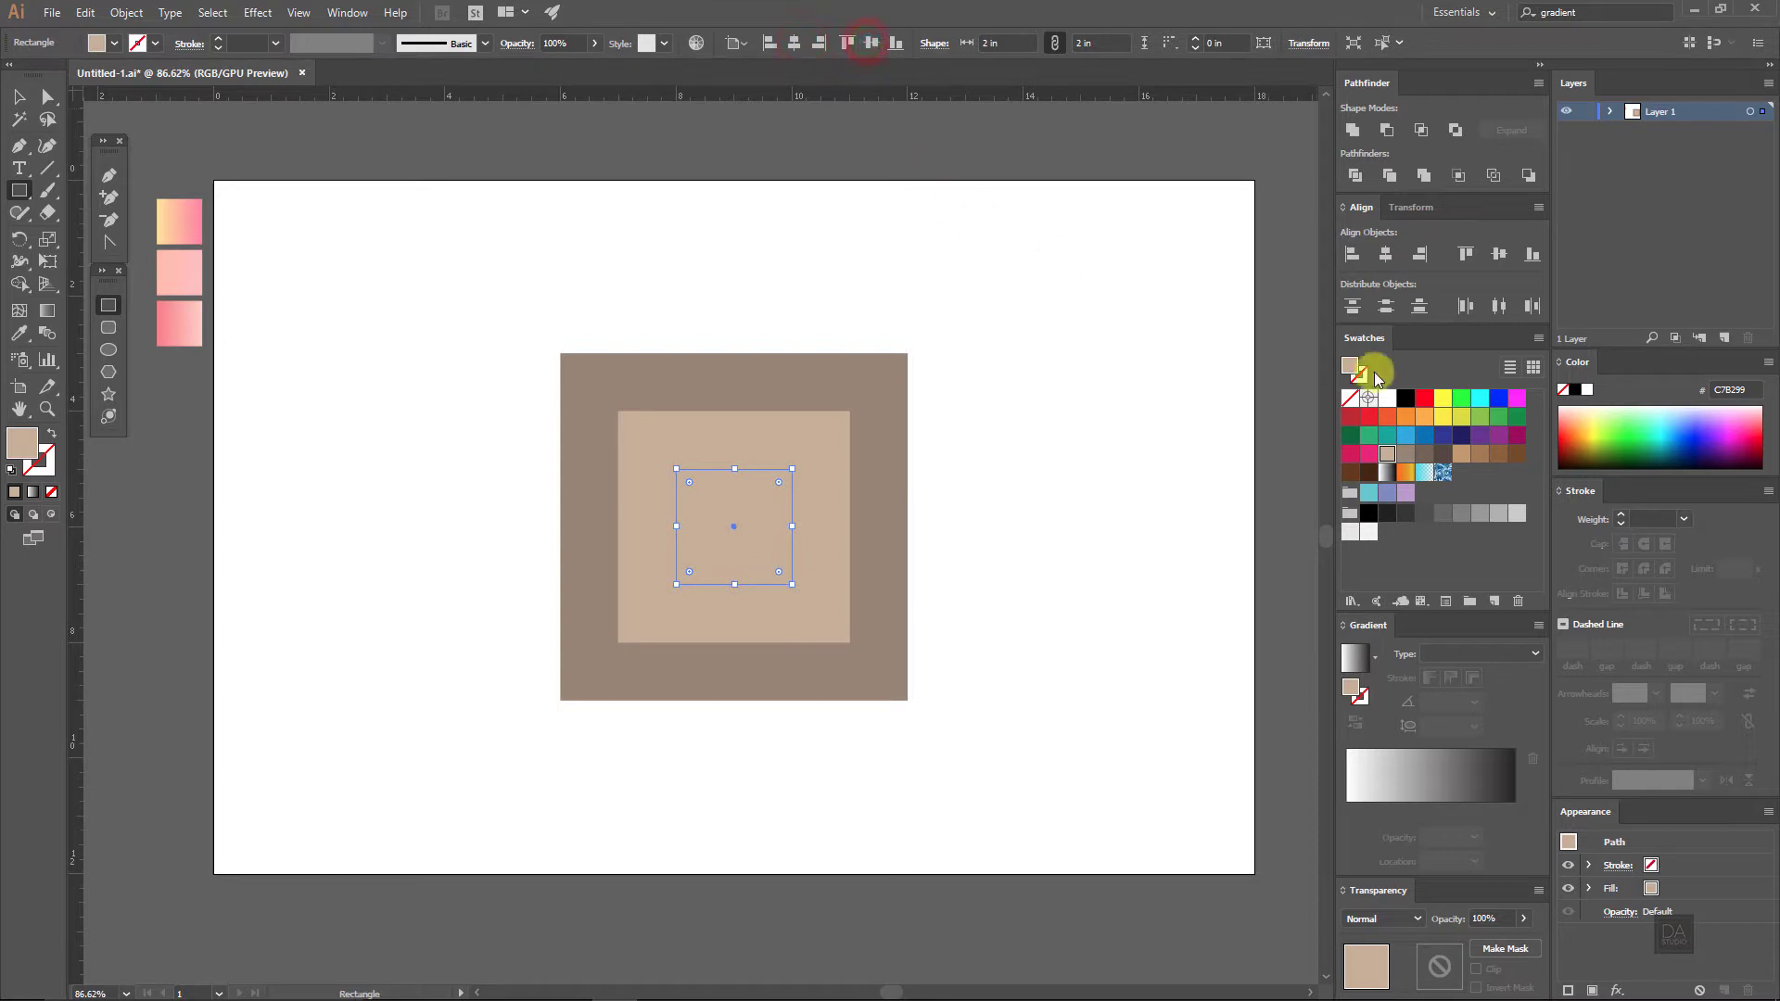
pyautogui.click(1424, 459)
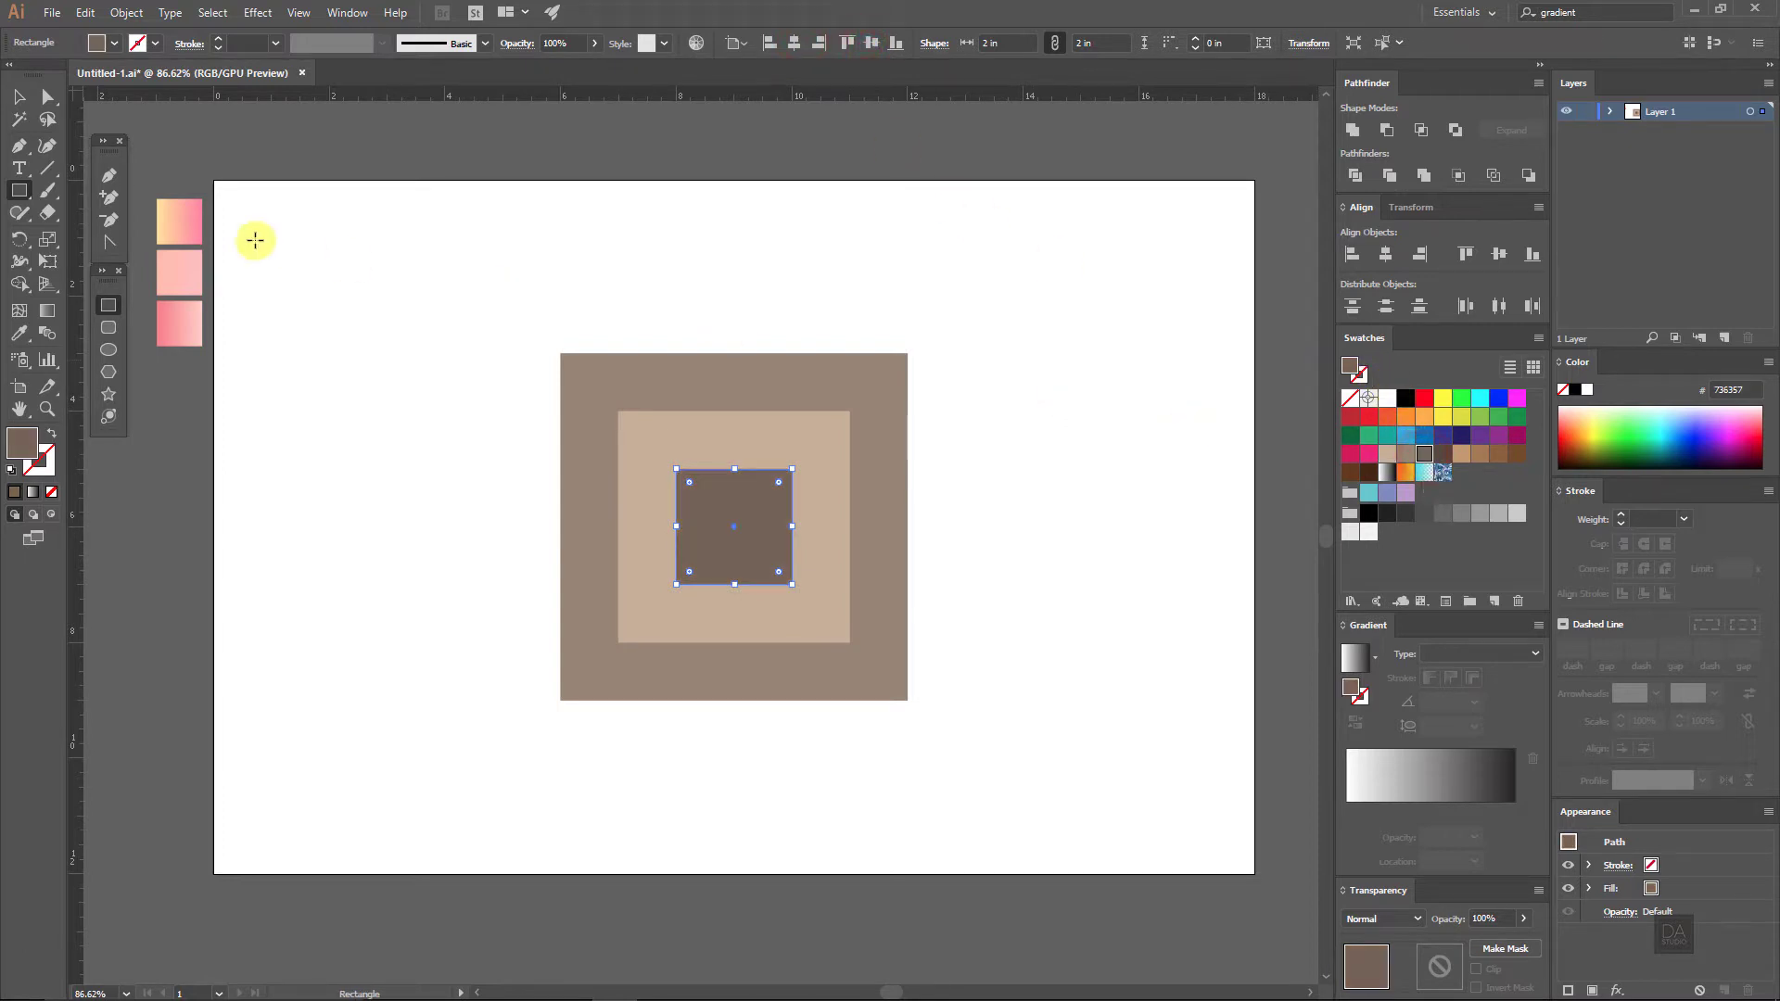
pyautogui.click(20, 97)
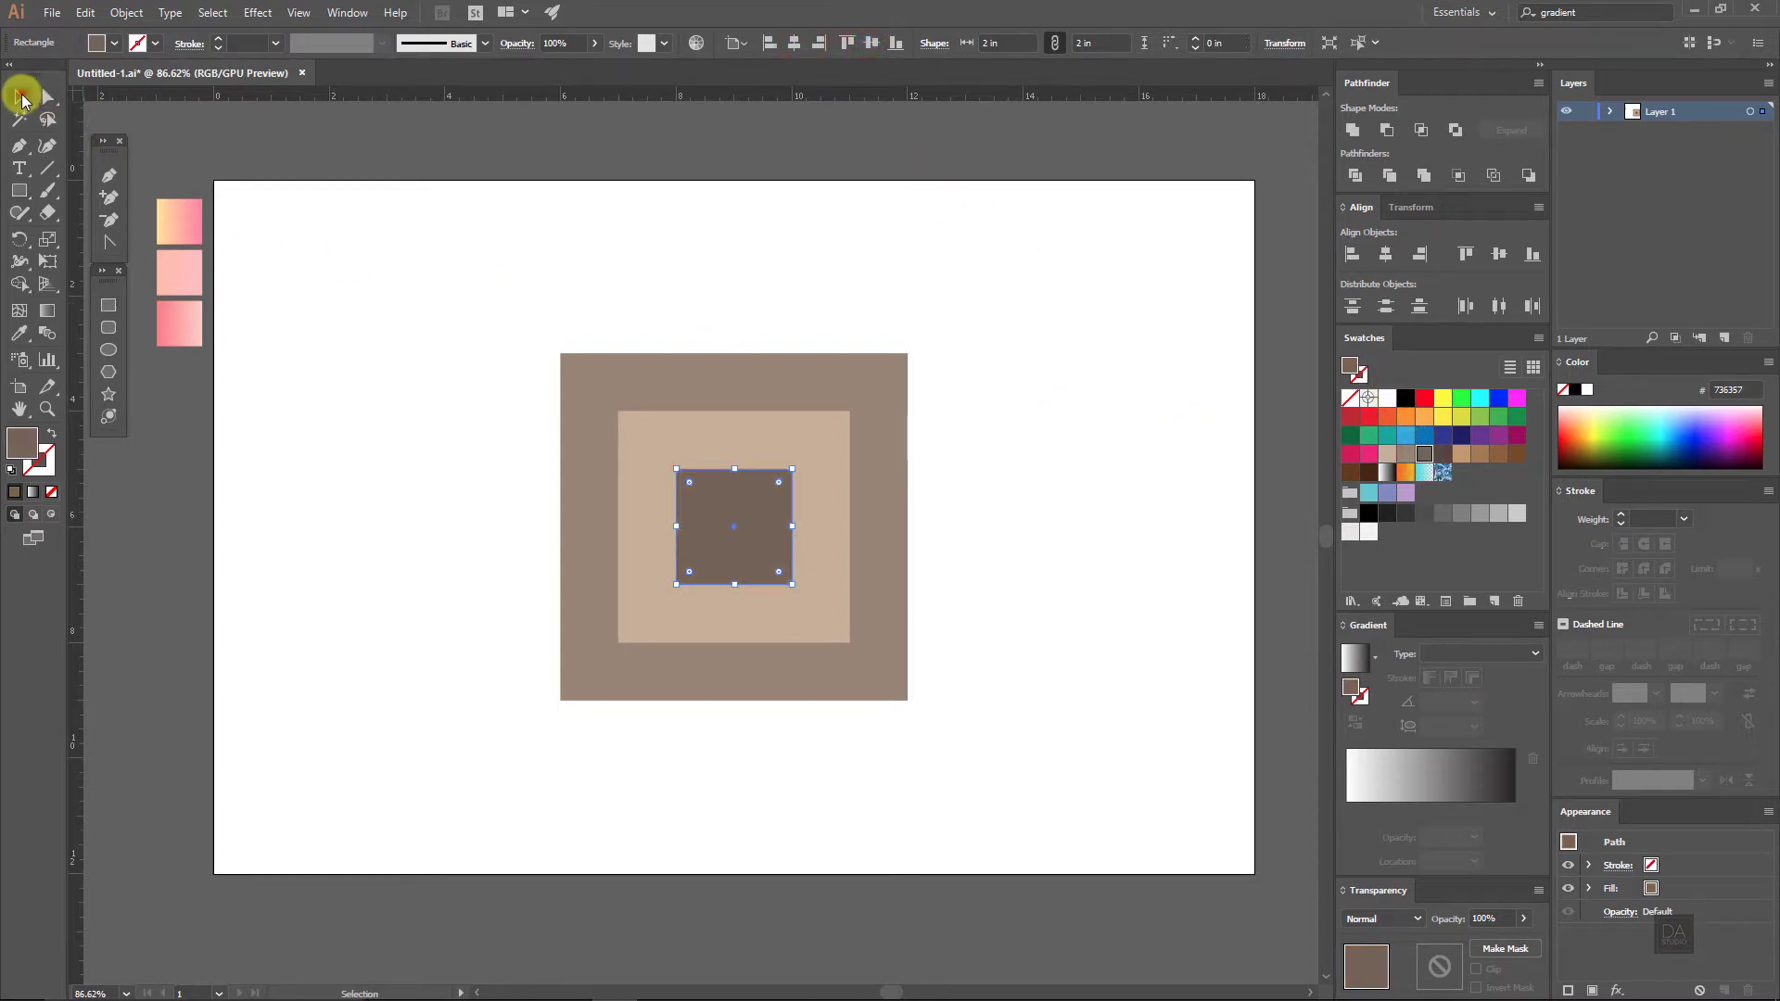
pyautogui.click(425, 309)
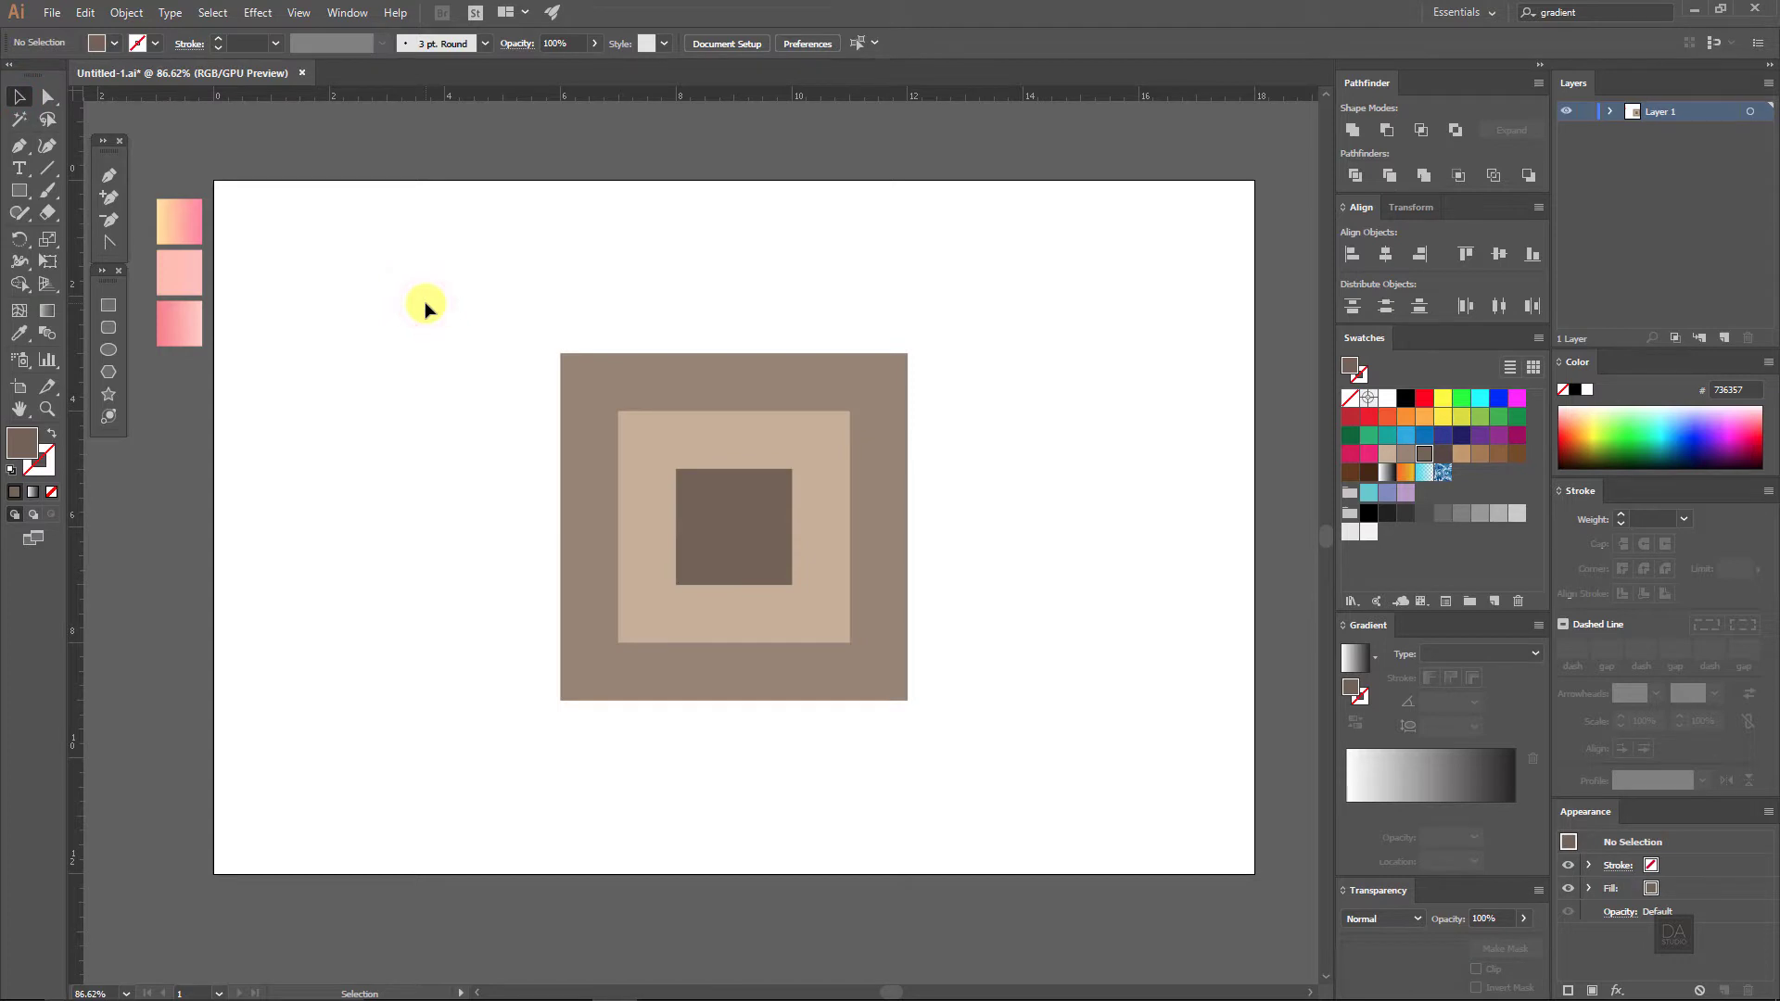
# Step: Draw an artboard-sized rectangle, send it to the back, and fill it deep brown
pyautogui.click(109, 306)
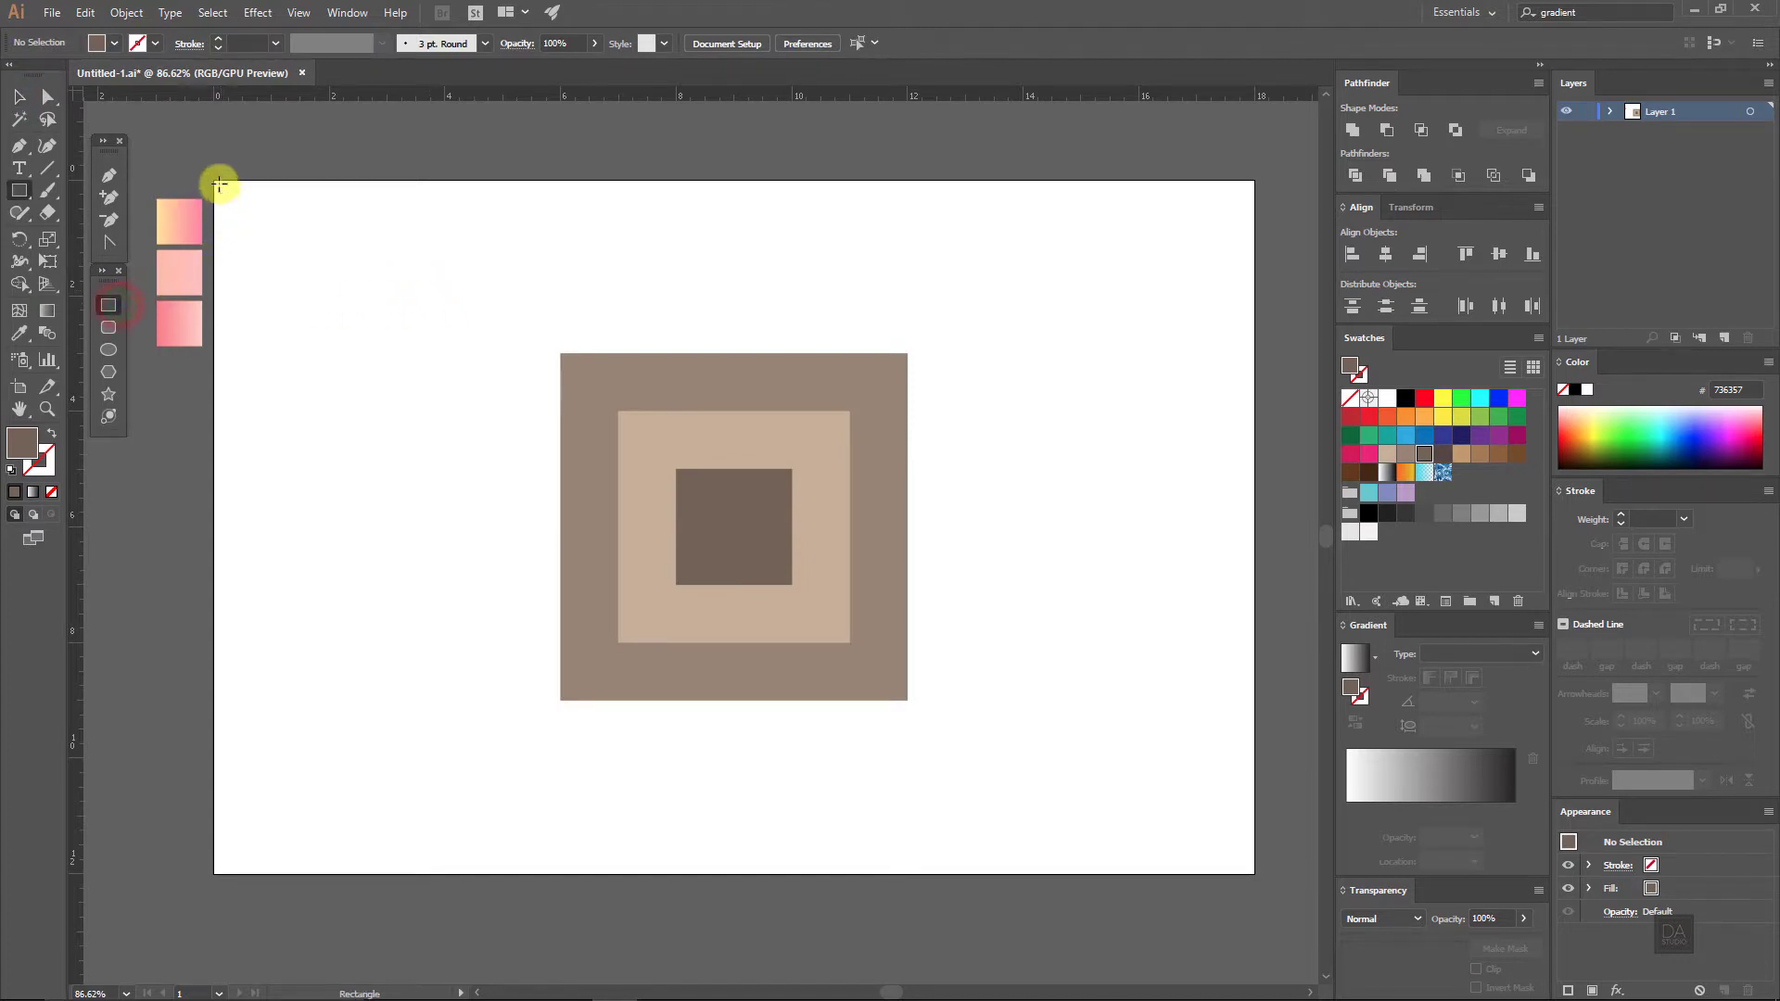
pyautogui.moveTo(219, 185); pyautogui.dragTo(1240, 869)
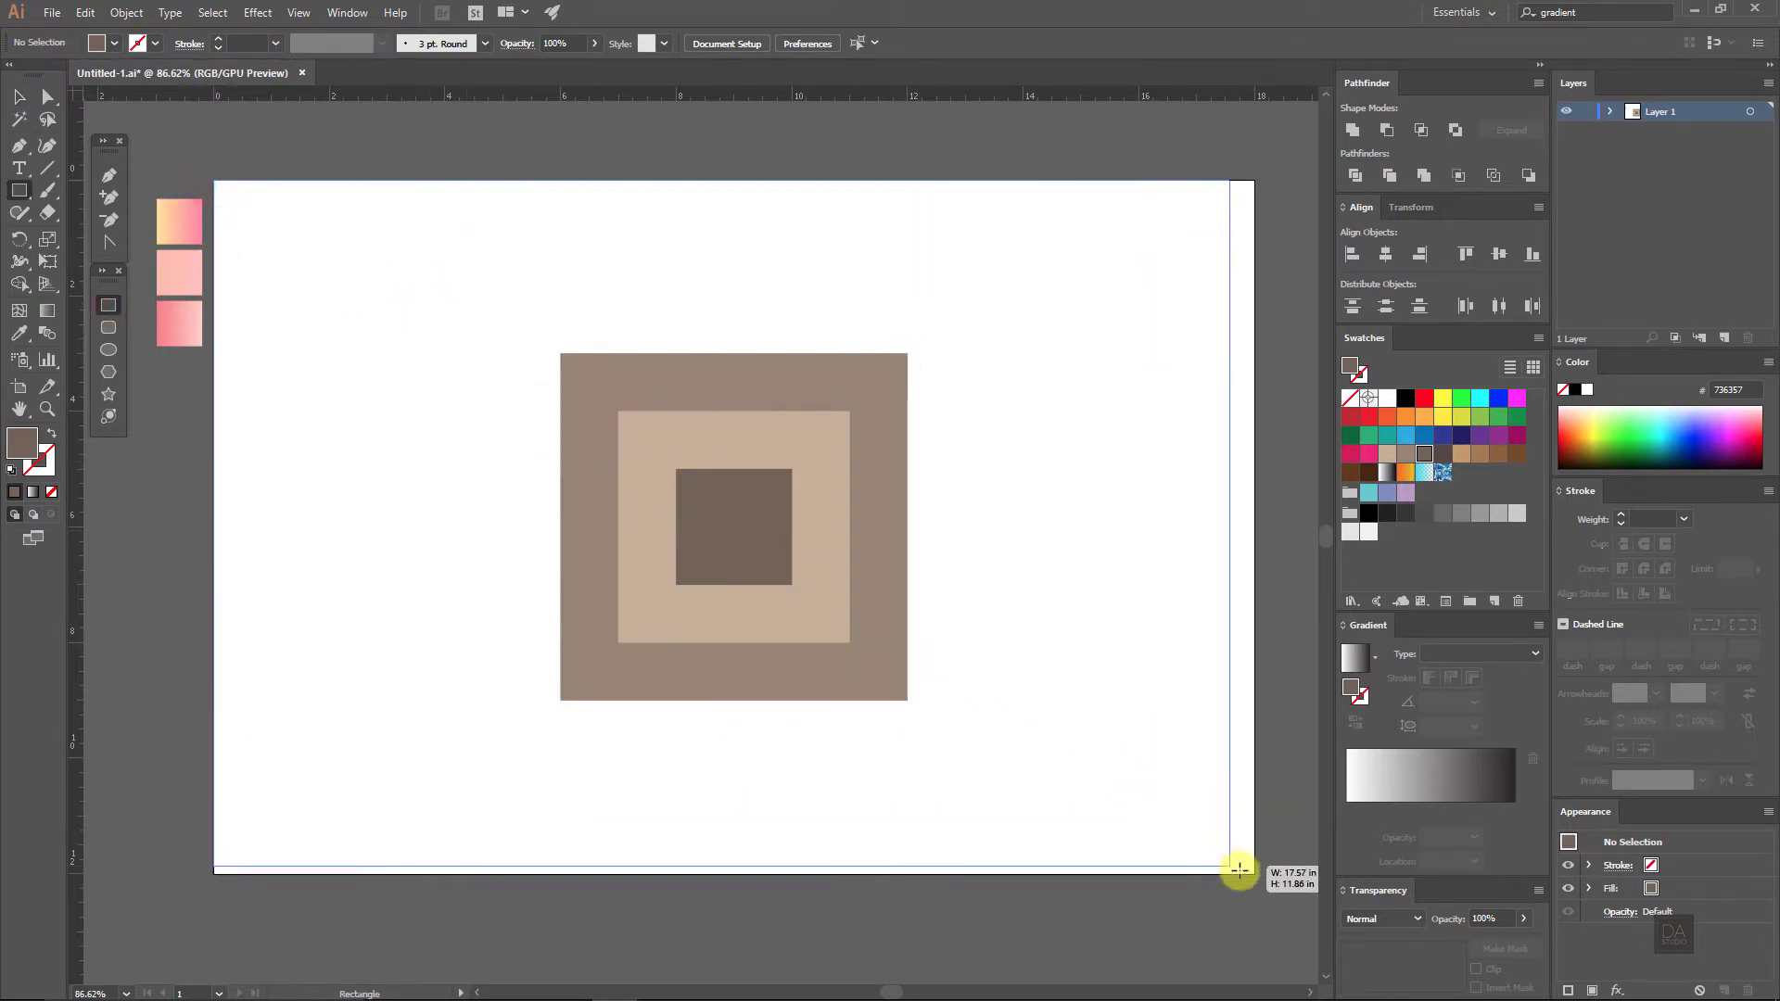
pyautogui.moveTo(1239, 869); pyautogui.dragTo(1255, 873)
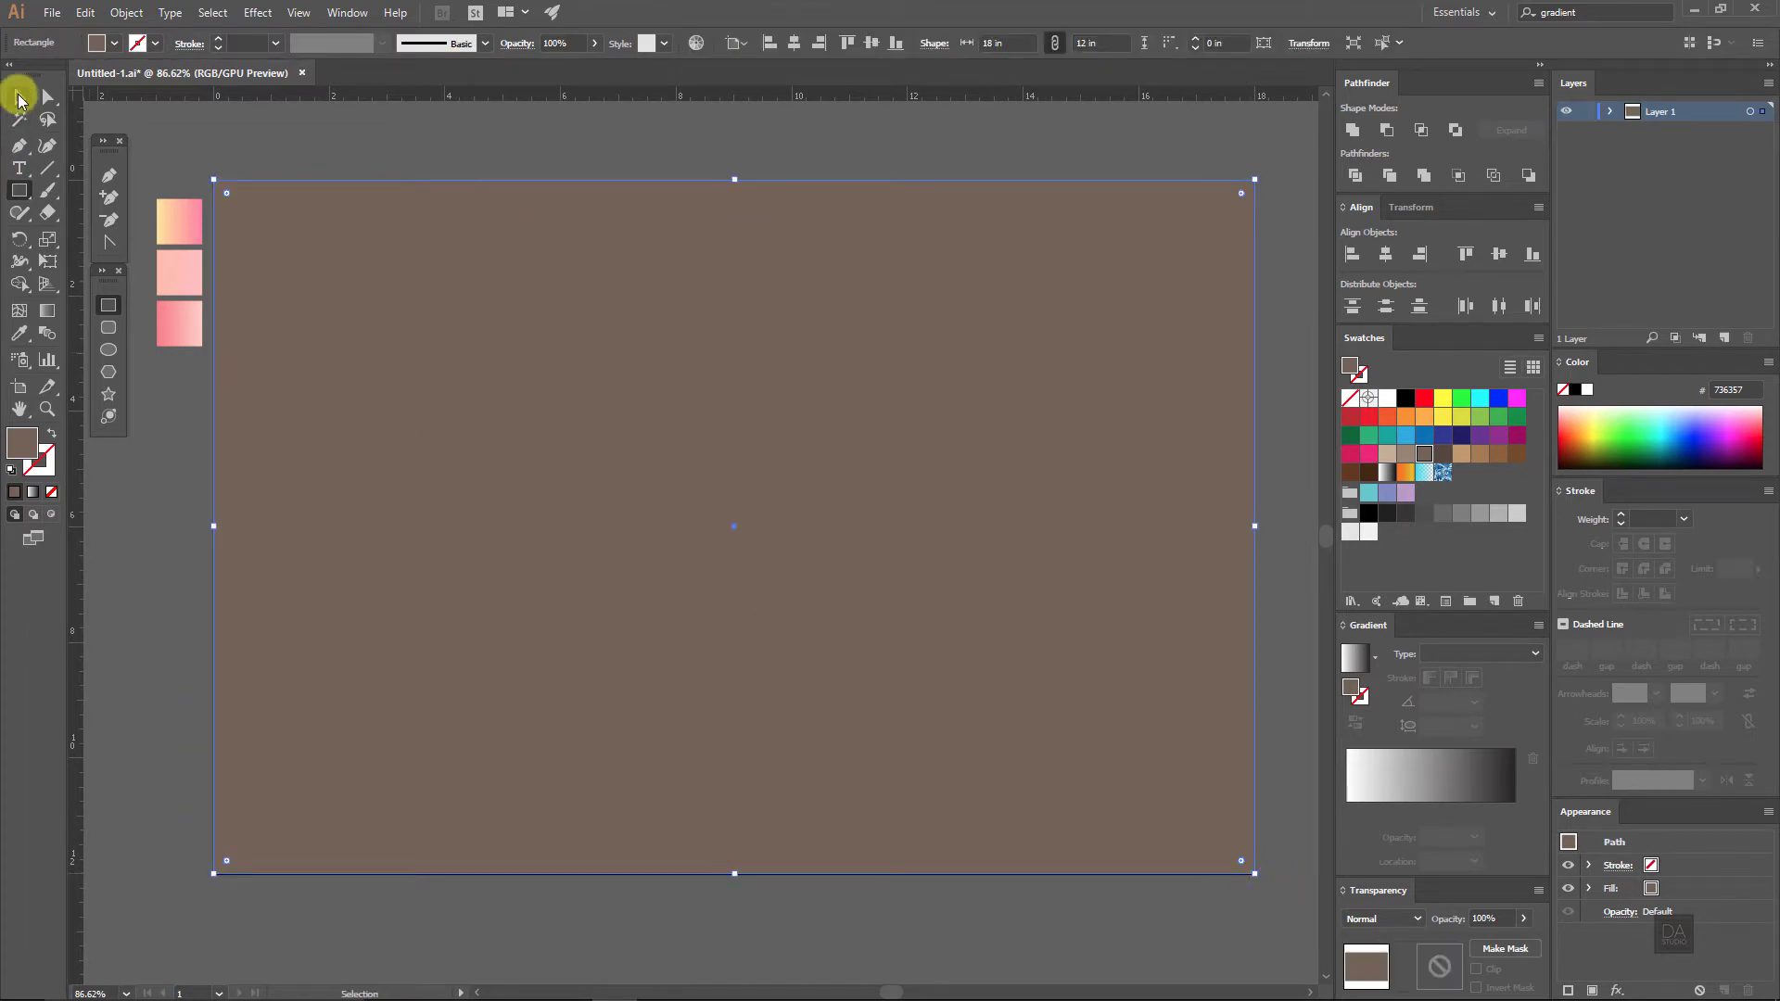
pyautogui.click(18, 98)
pyautogui.rightClick(628, 330)
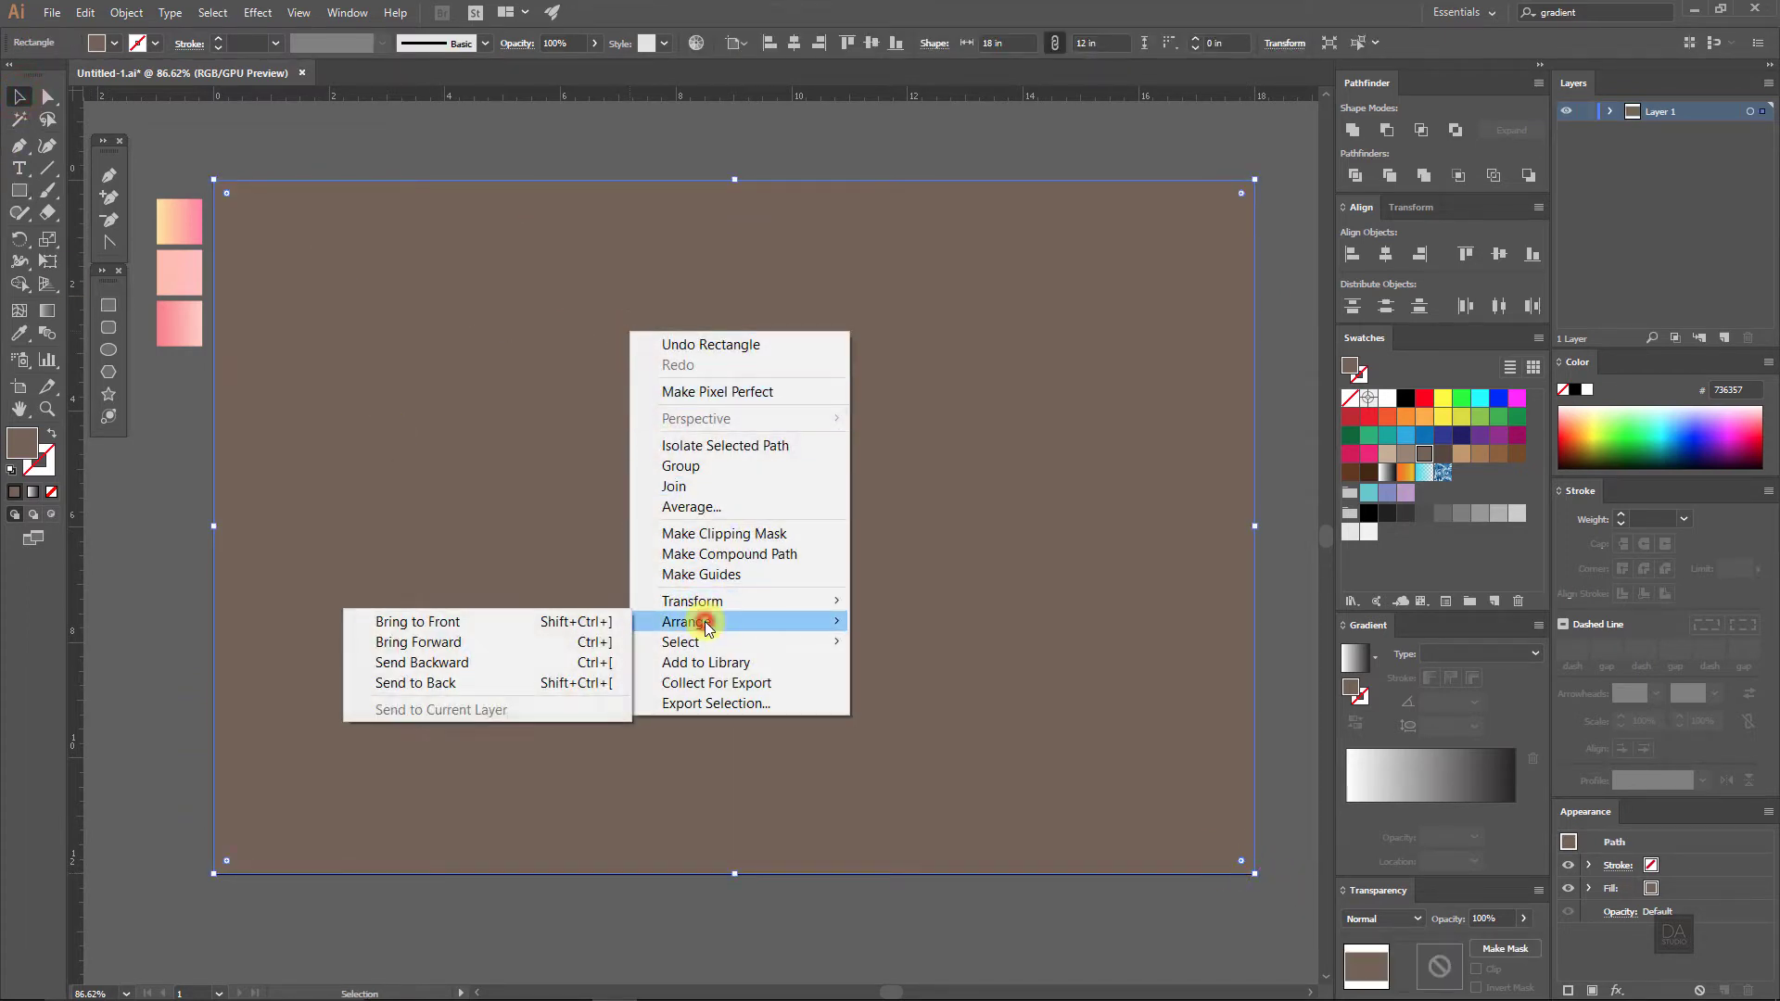
pyautogui.click(519, 683)
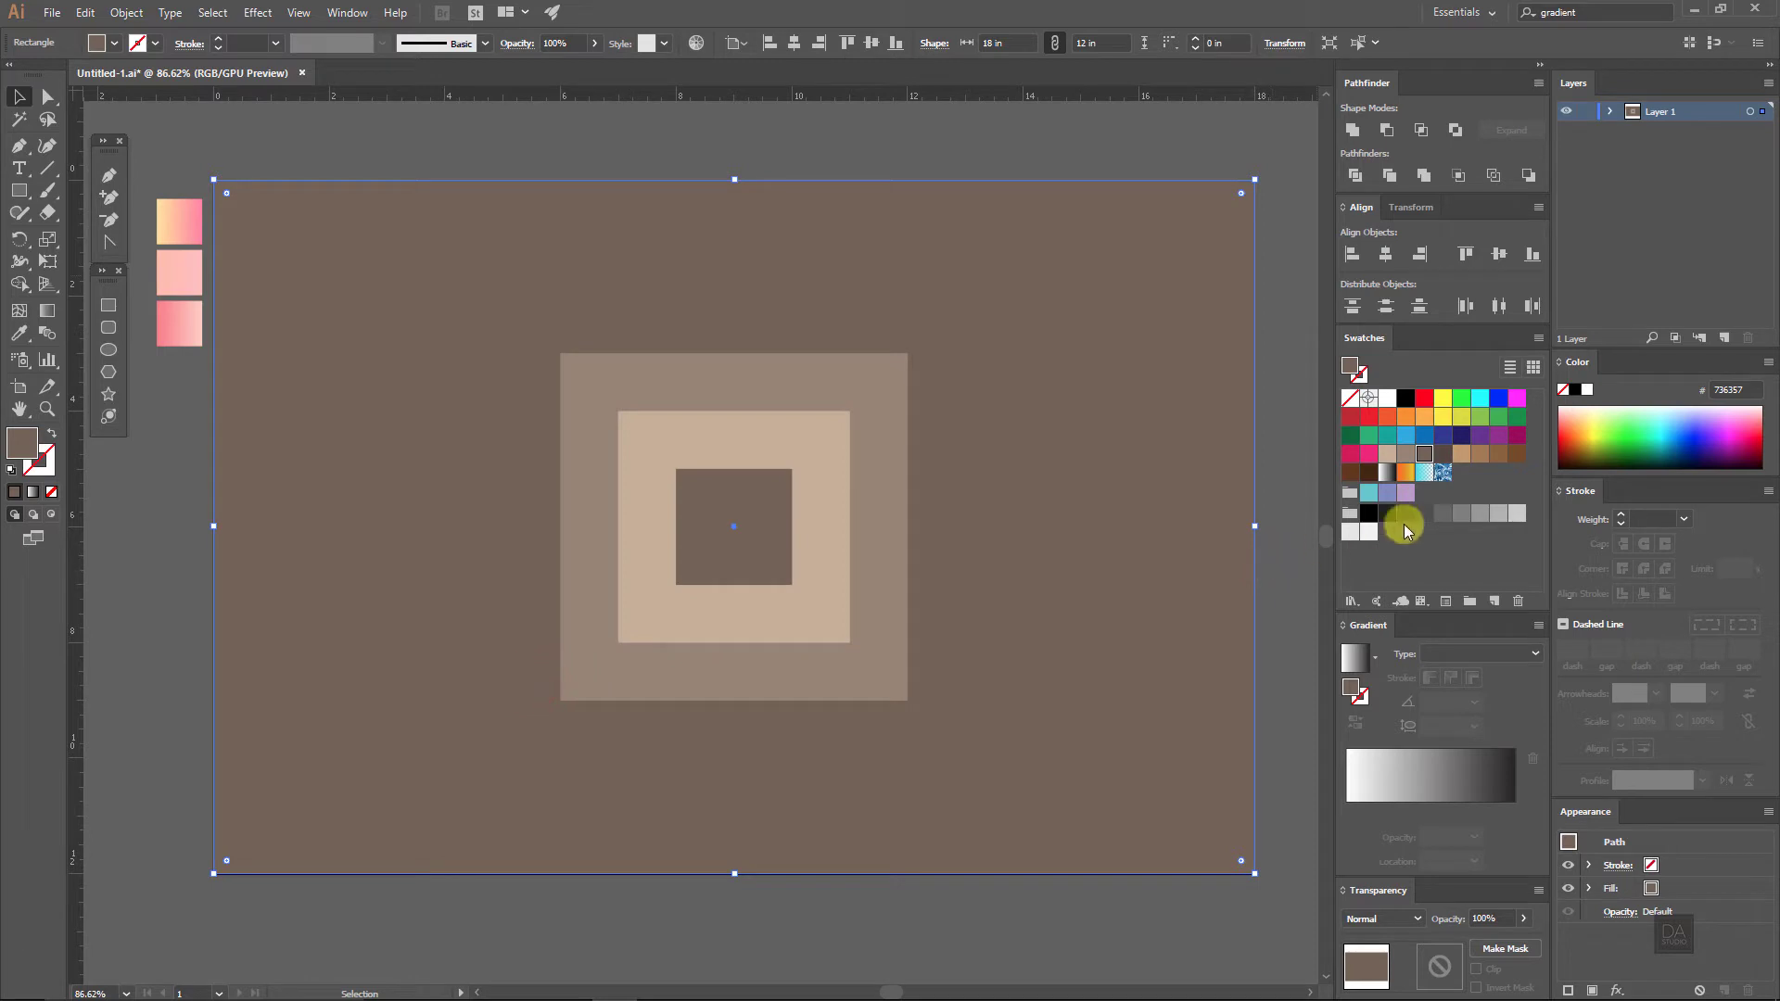
pyautogui.click(1441, 456)
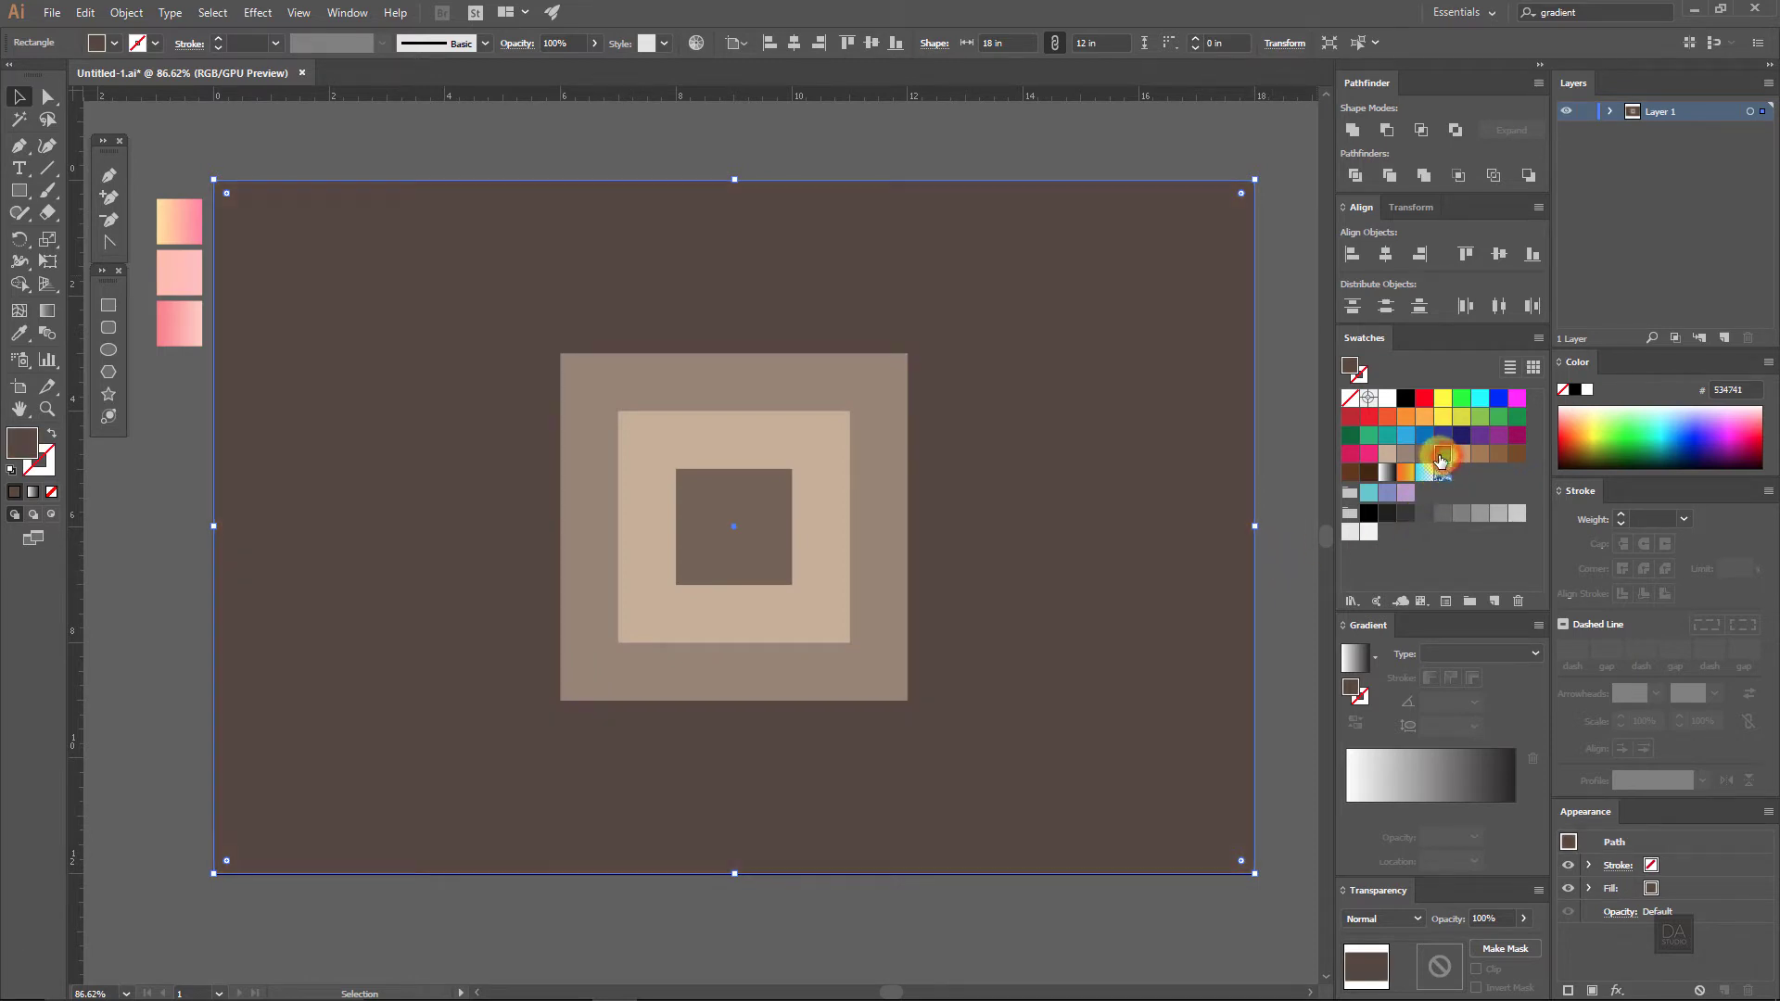
pyautogui.click(1285, 522)
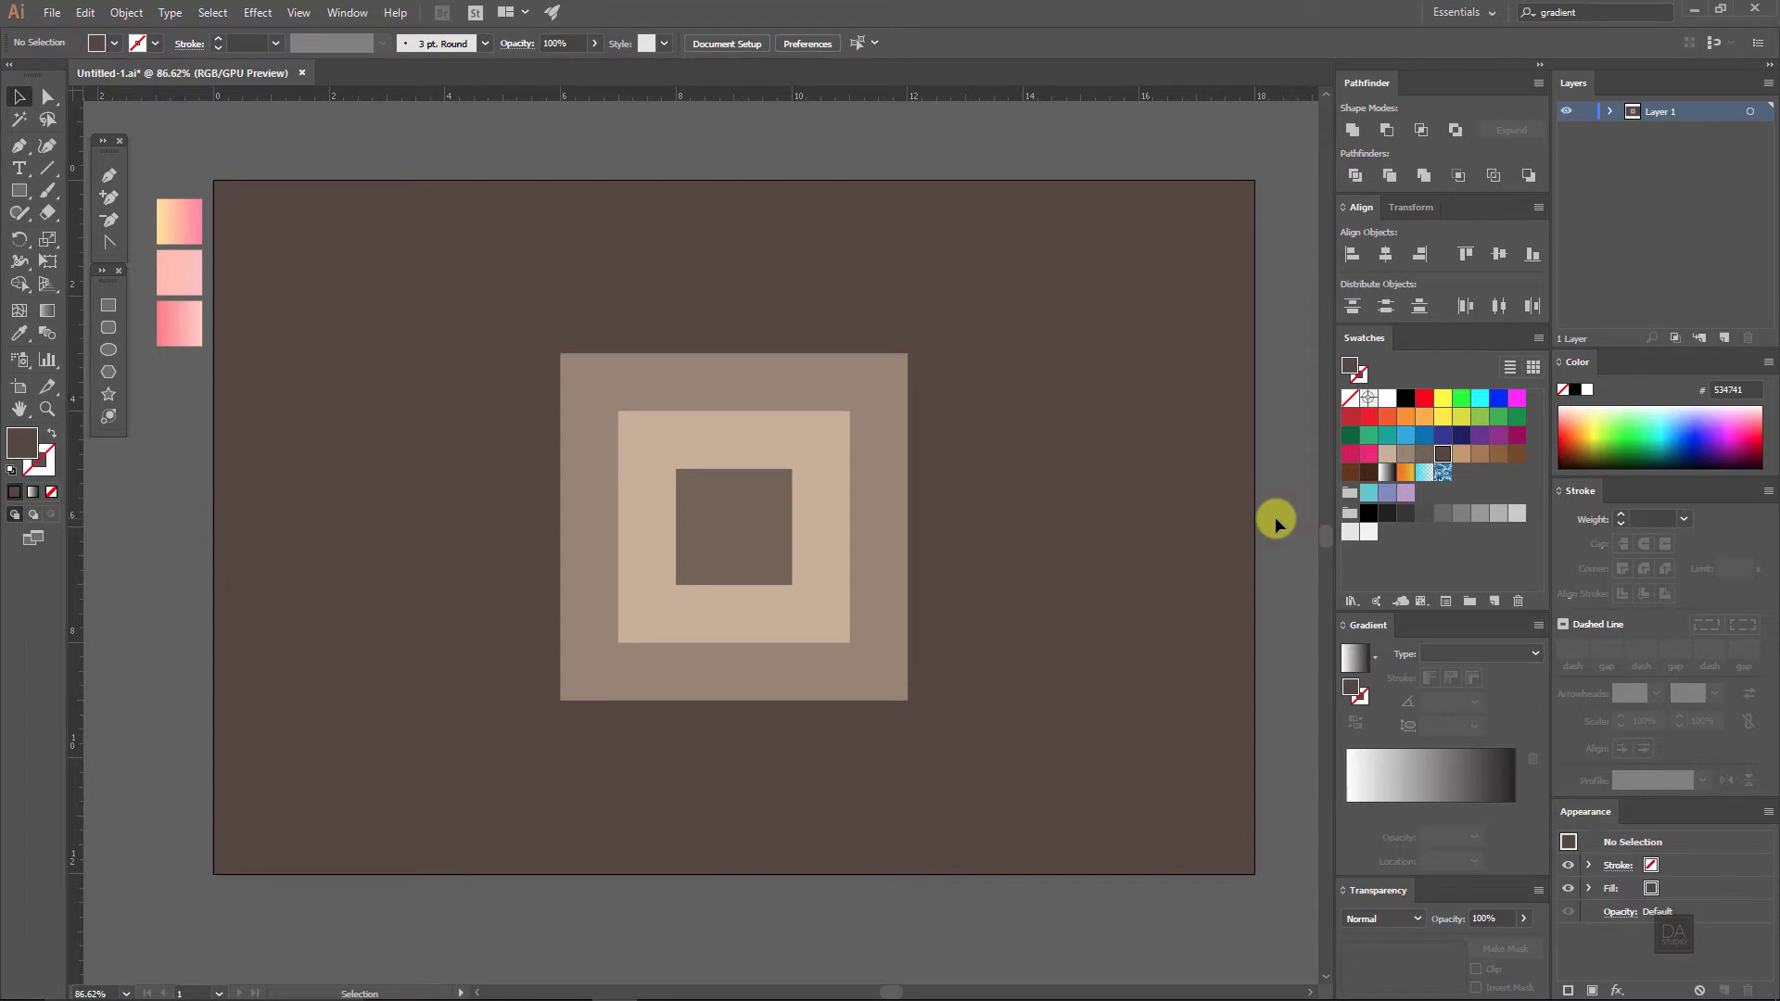
pyautogui.click(1241, 523)
# Step: Apply the yellow-to-pink gradient to the background and angle it diagonally
pyautogui.click(19, 334)
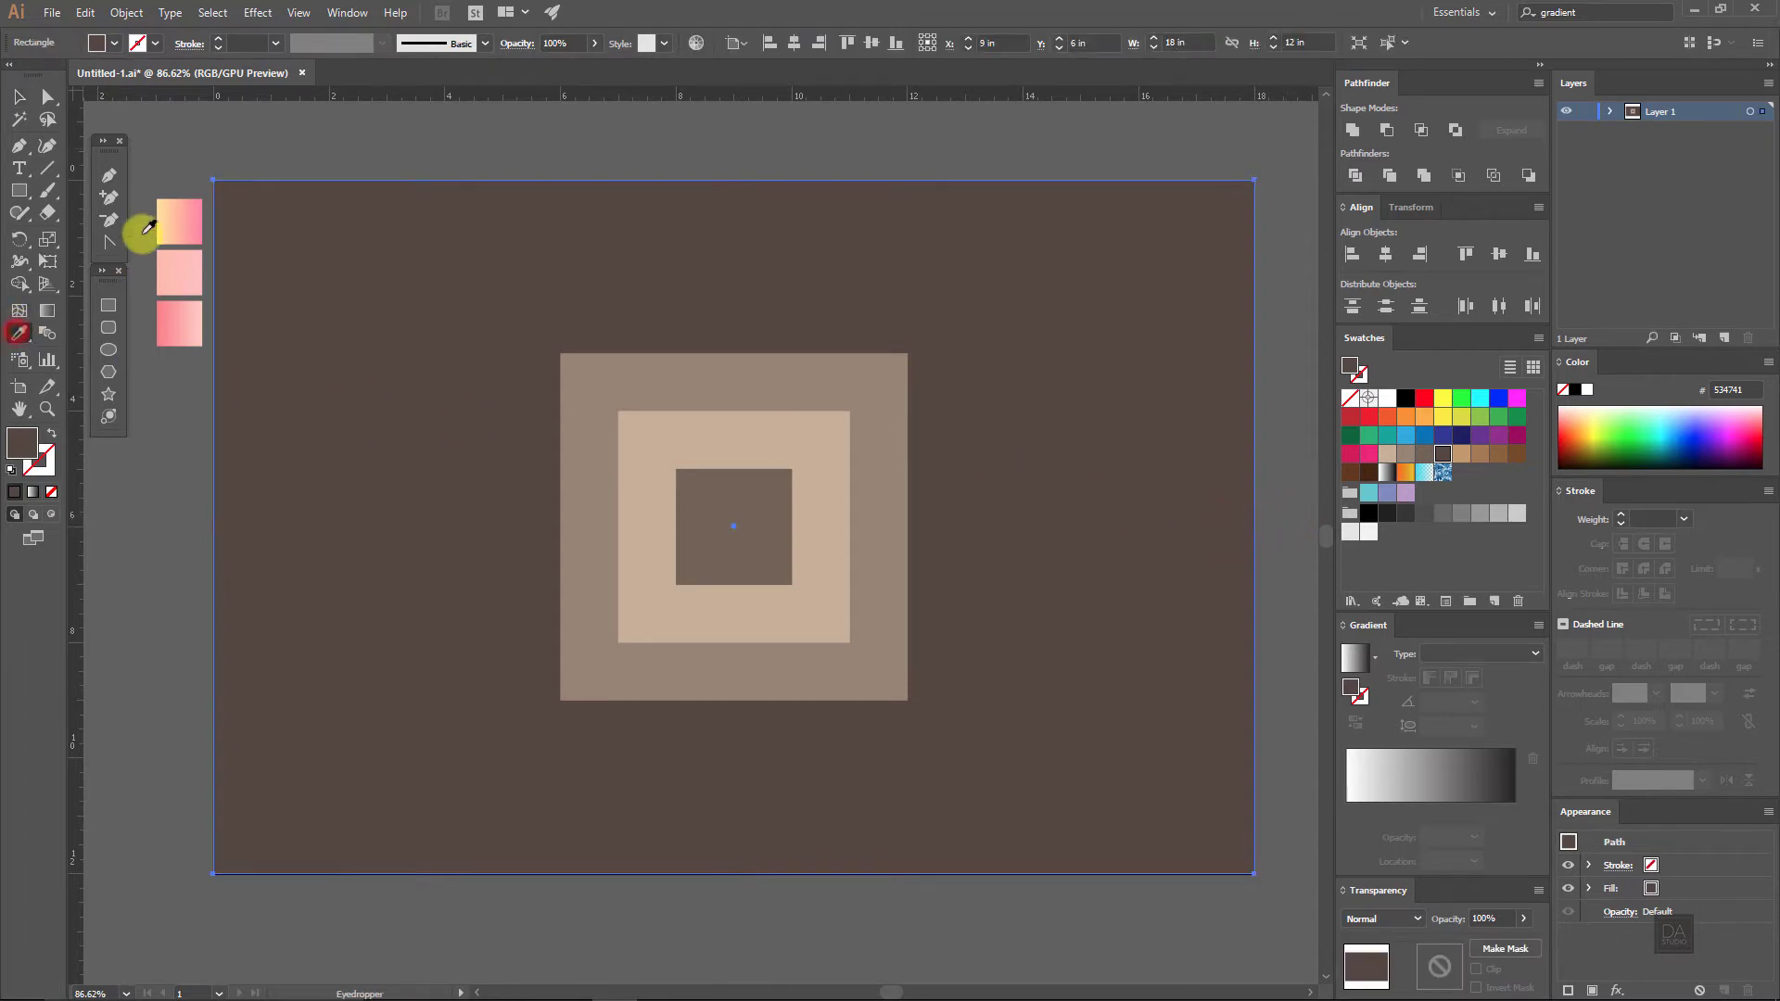
pyautogui.click(163, 223)
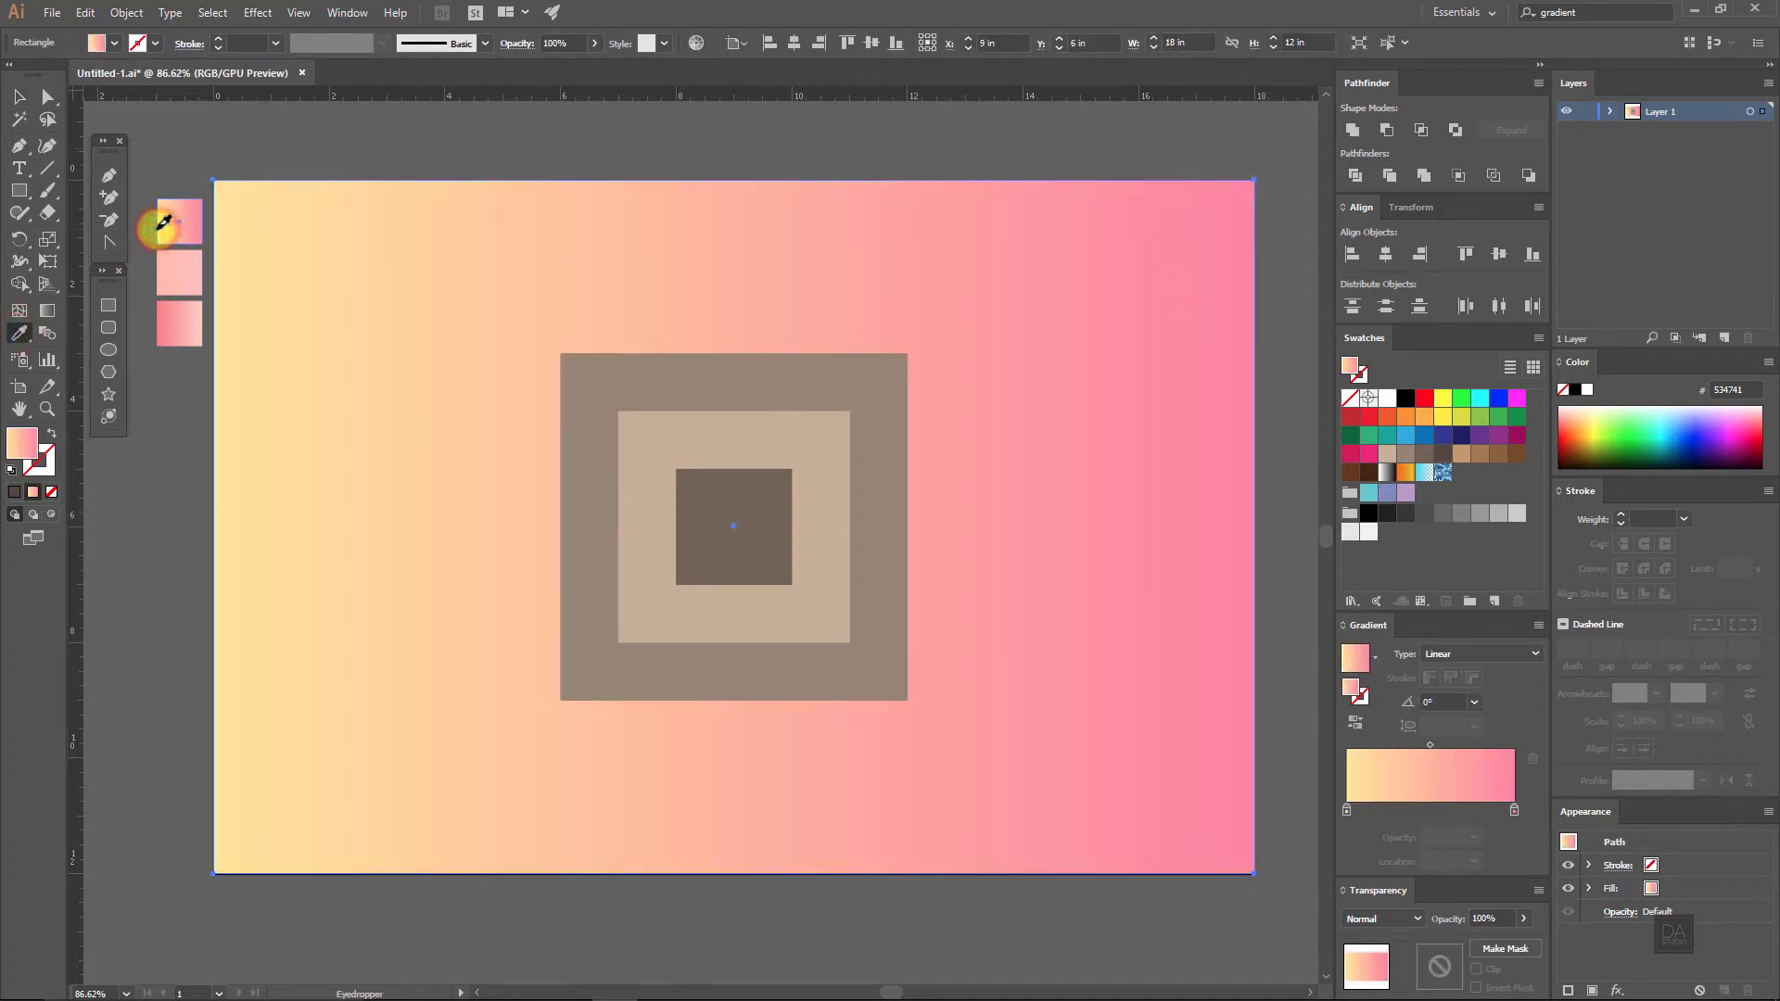
pyautogui.click(47, 311)
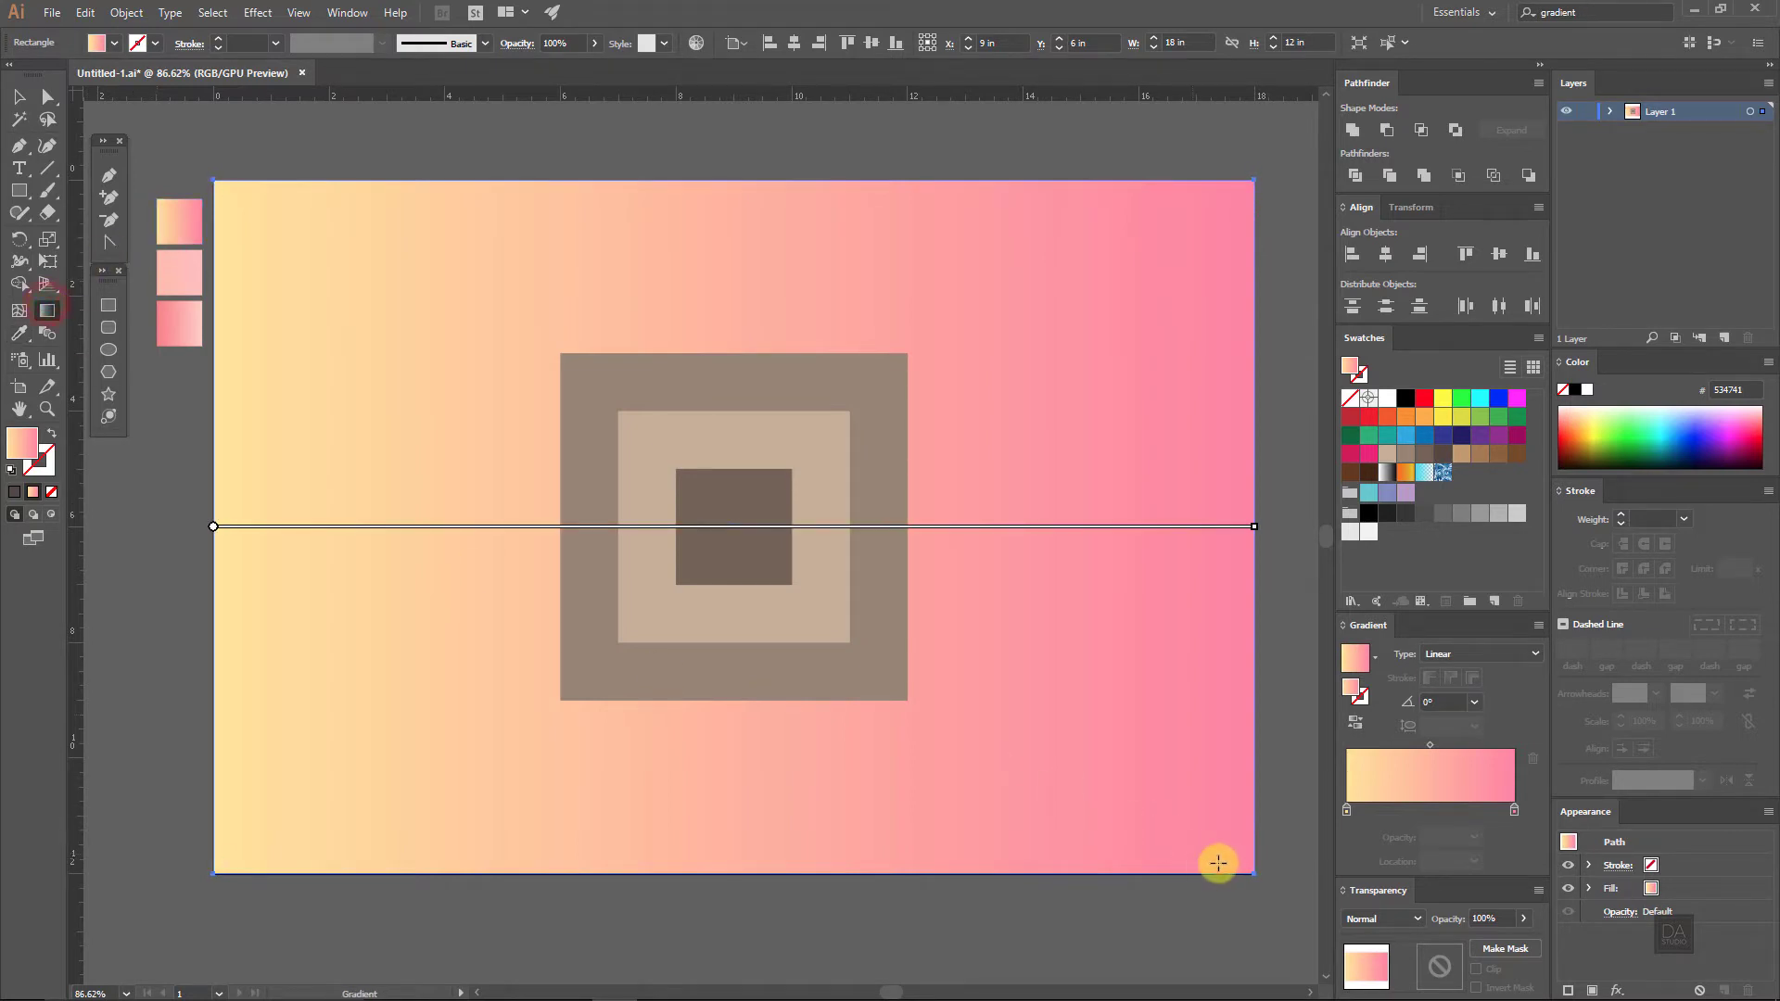
pyautogui.moveTo(1252, 877); pyautogui.dragTo(223, 185)
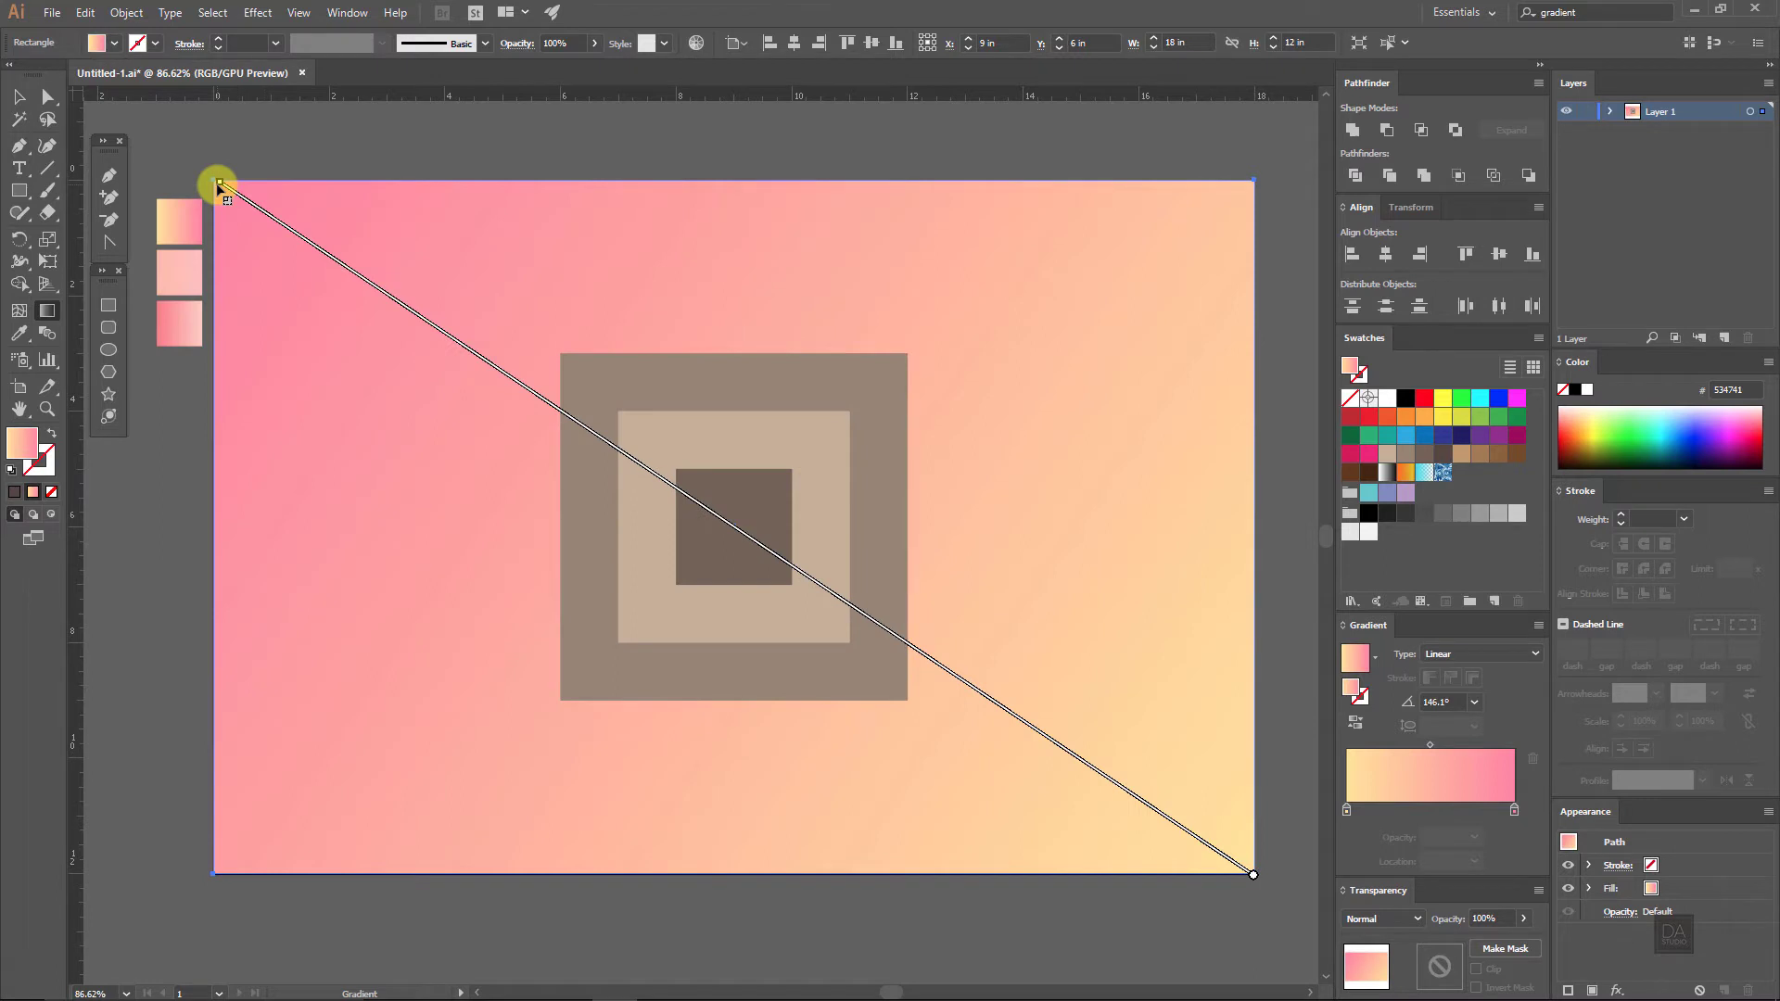
# Step: Reverse the gradient so yellow sits top-left and pink bottom-right
pyautogui.click(1352, 729)
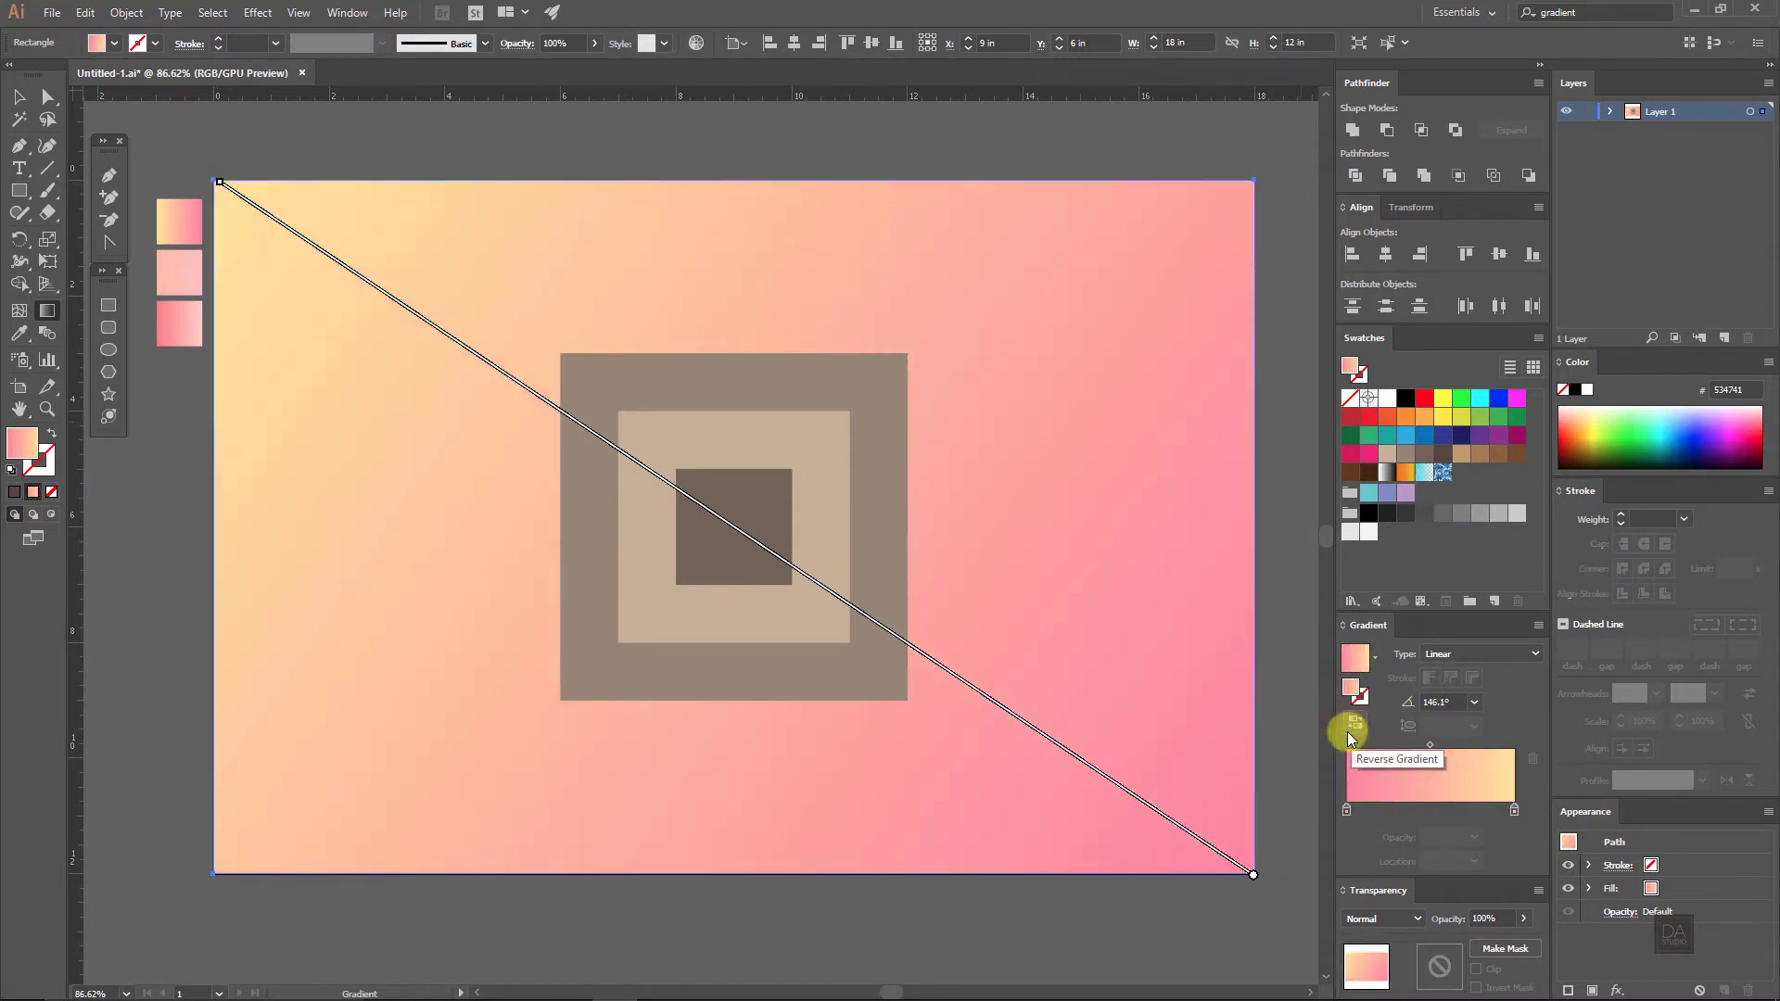
pyautogui.click(1306, 730)
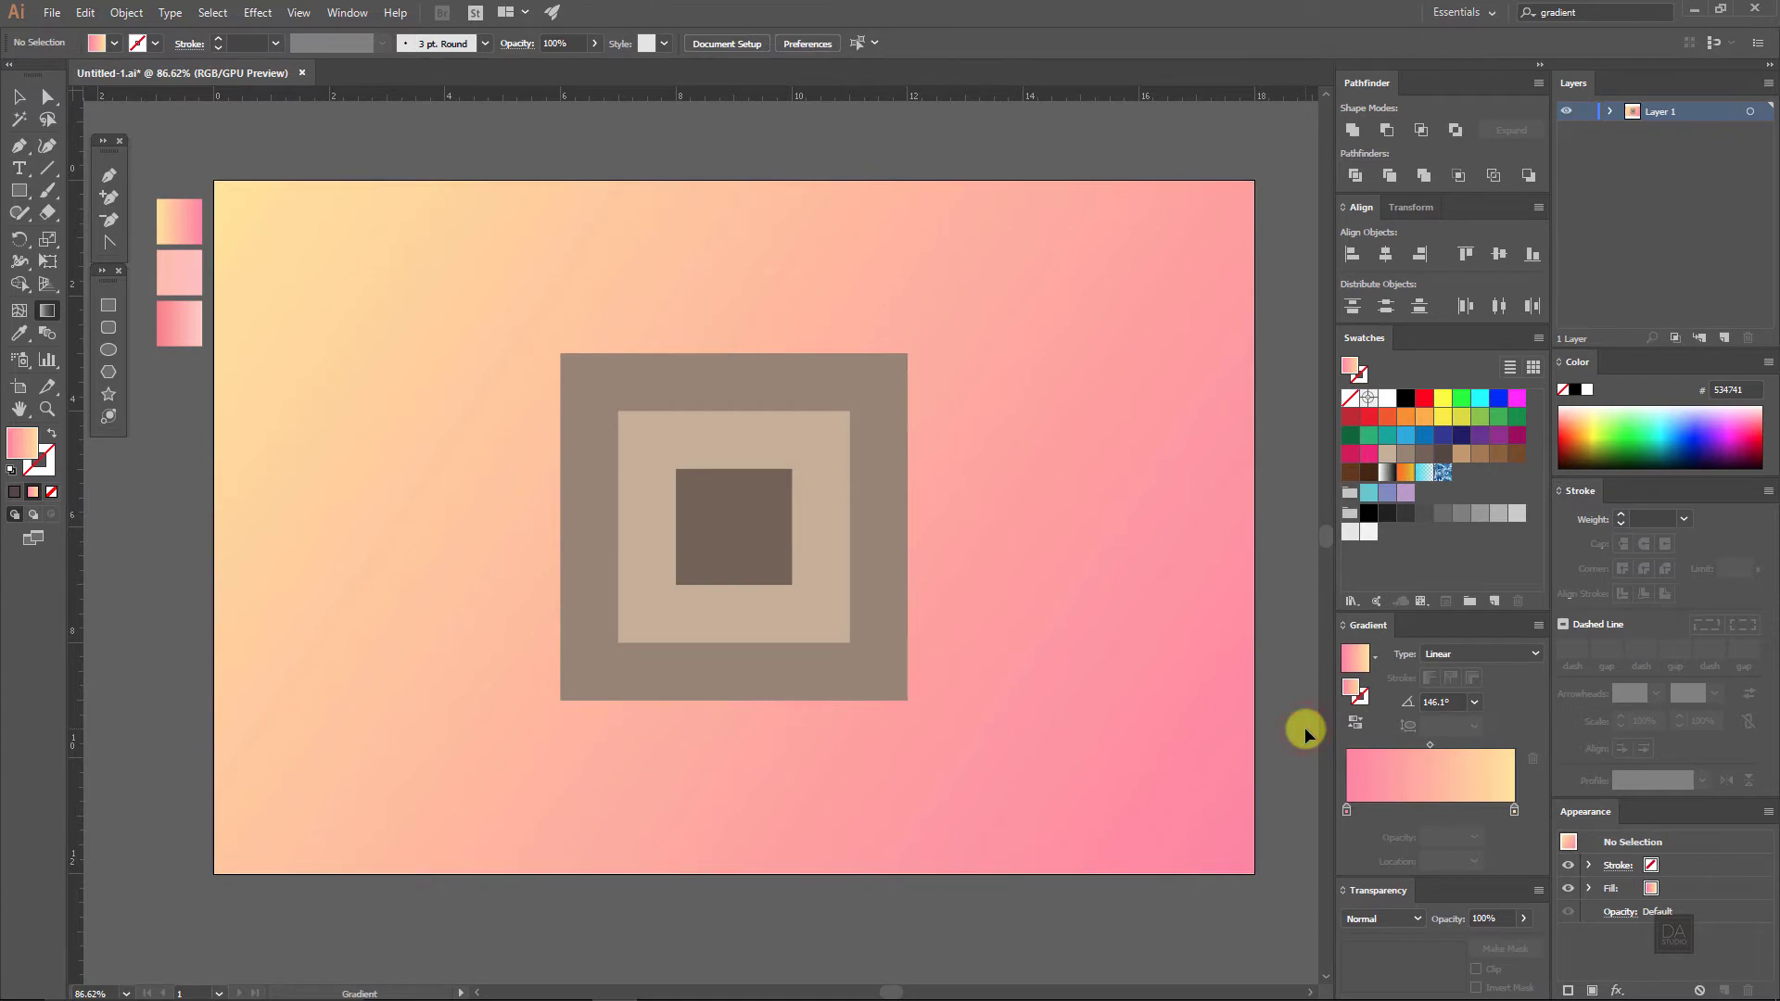
pyautogui.press('v')
pyautogui.click(1104, 369)
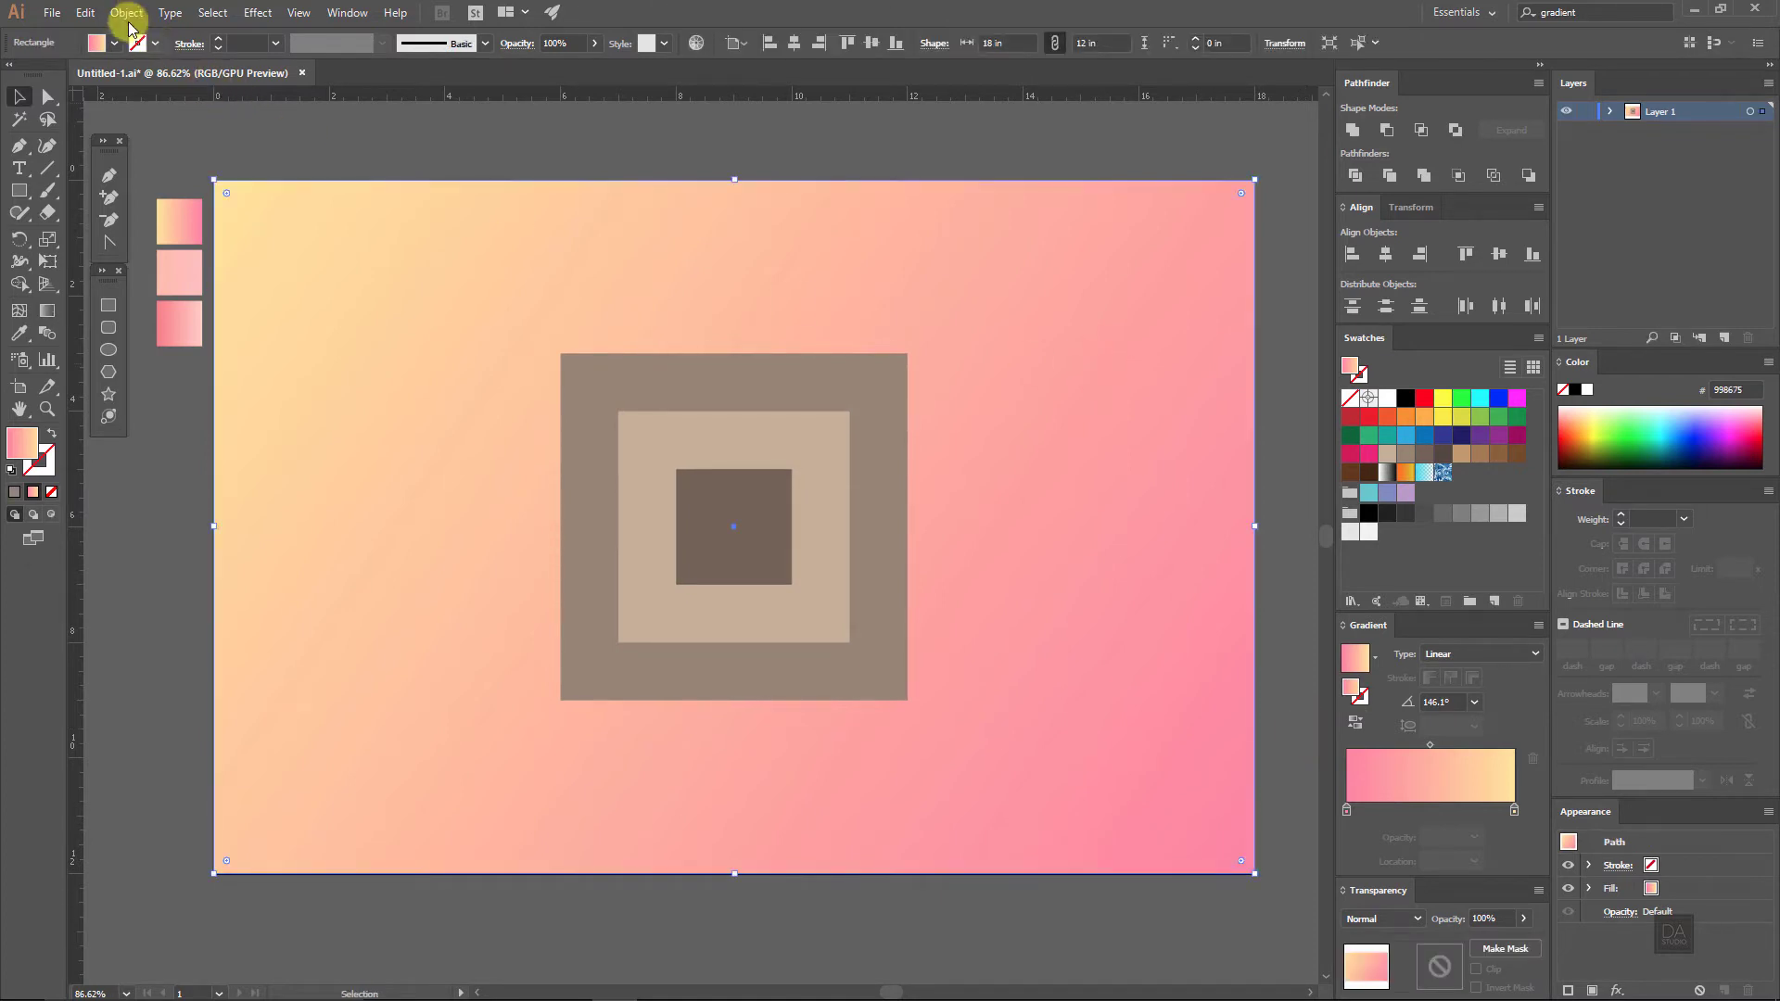
# Step: Lock the background rectangle with Object > Lock > Selection
pyautogui.click(126, 12)
pyautogui.click(158, 124)
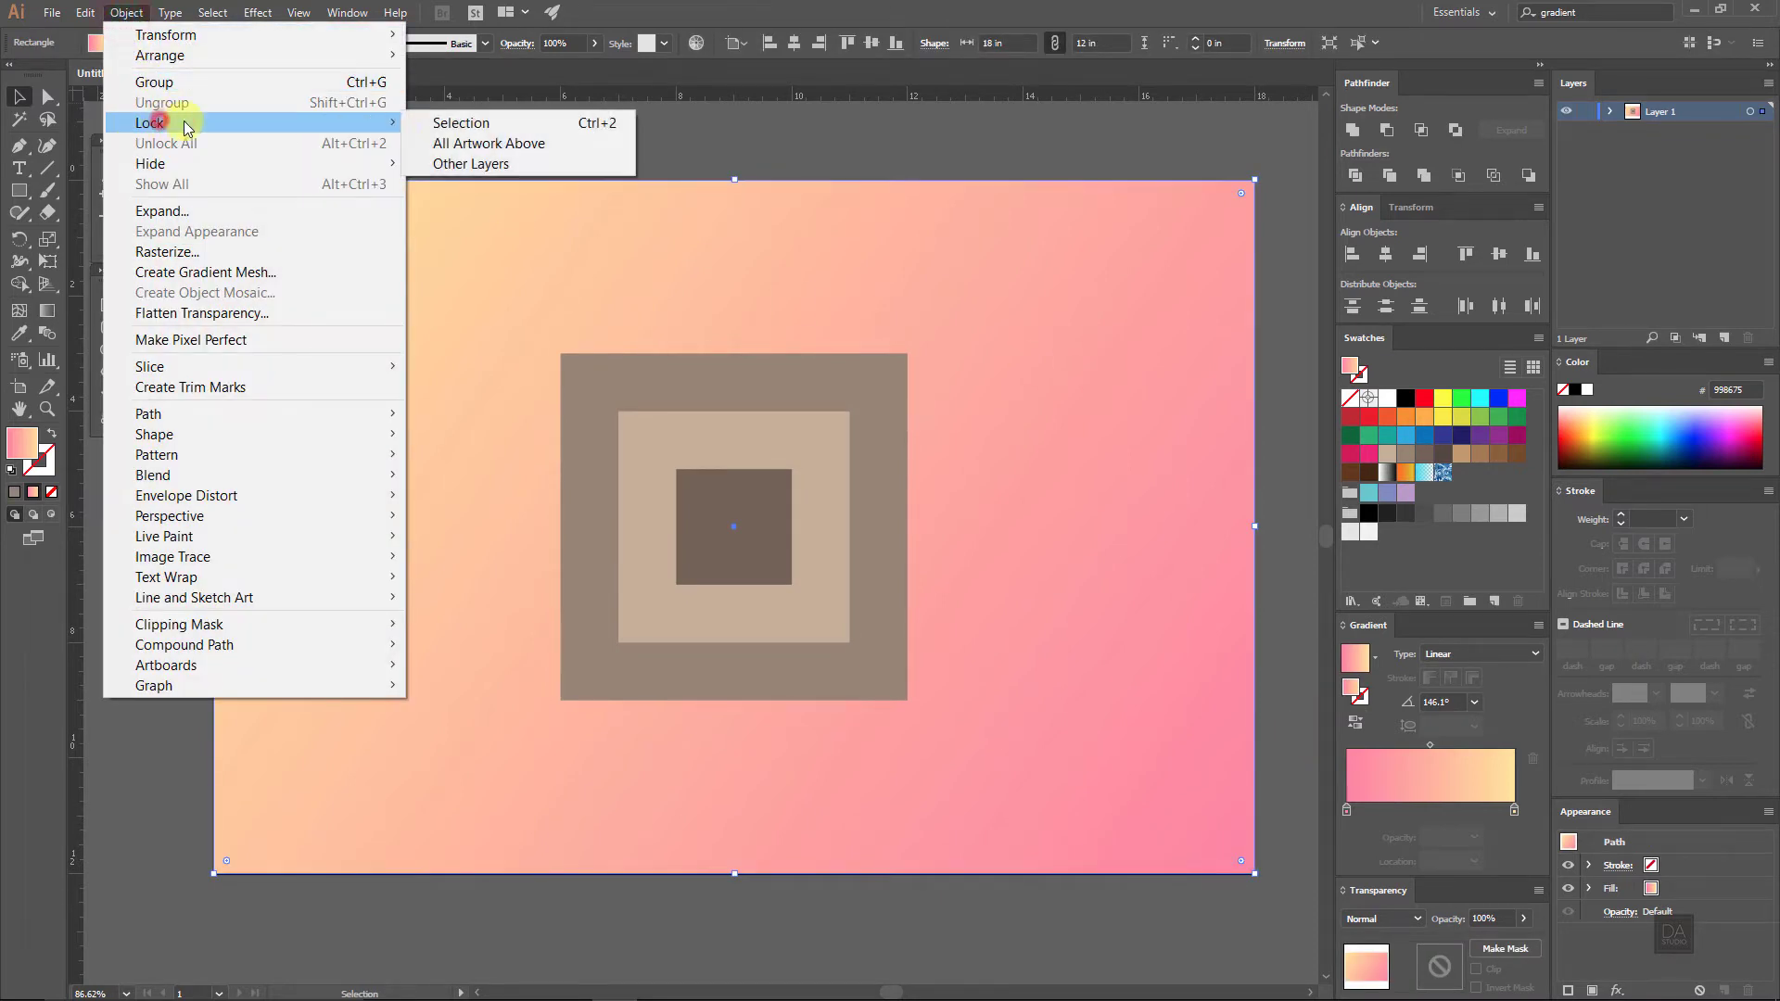
pyautogui.click(417, 121)
# Step: Split the three nested squares into pieces with Pathfinder Divide
pyautogui.moveTo(510, 301); pyautogui.dragTo(1004, 760)
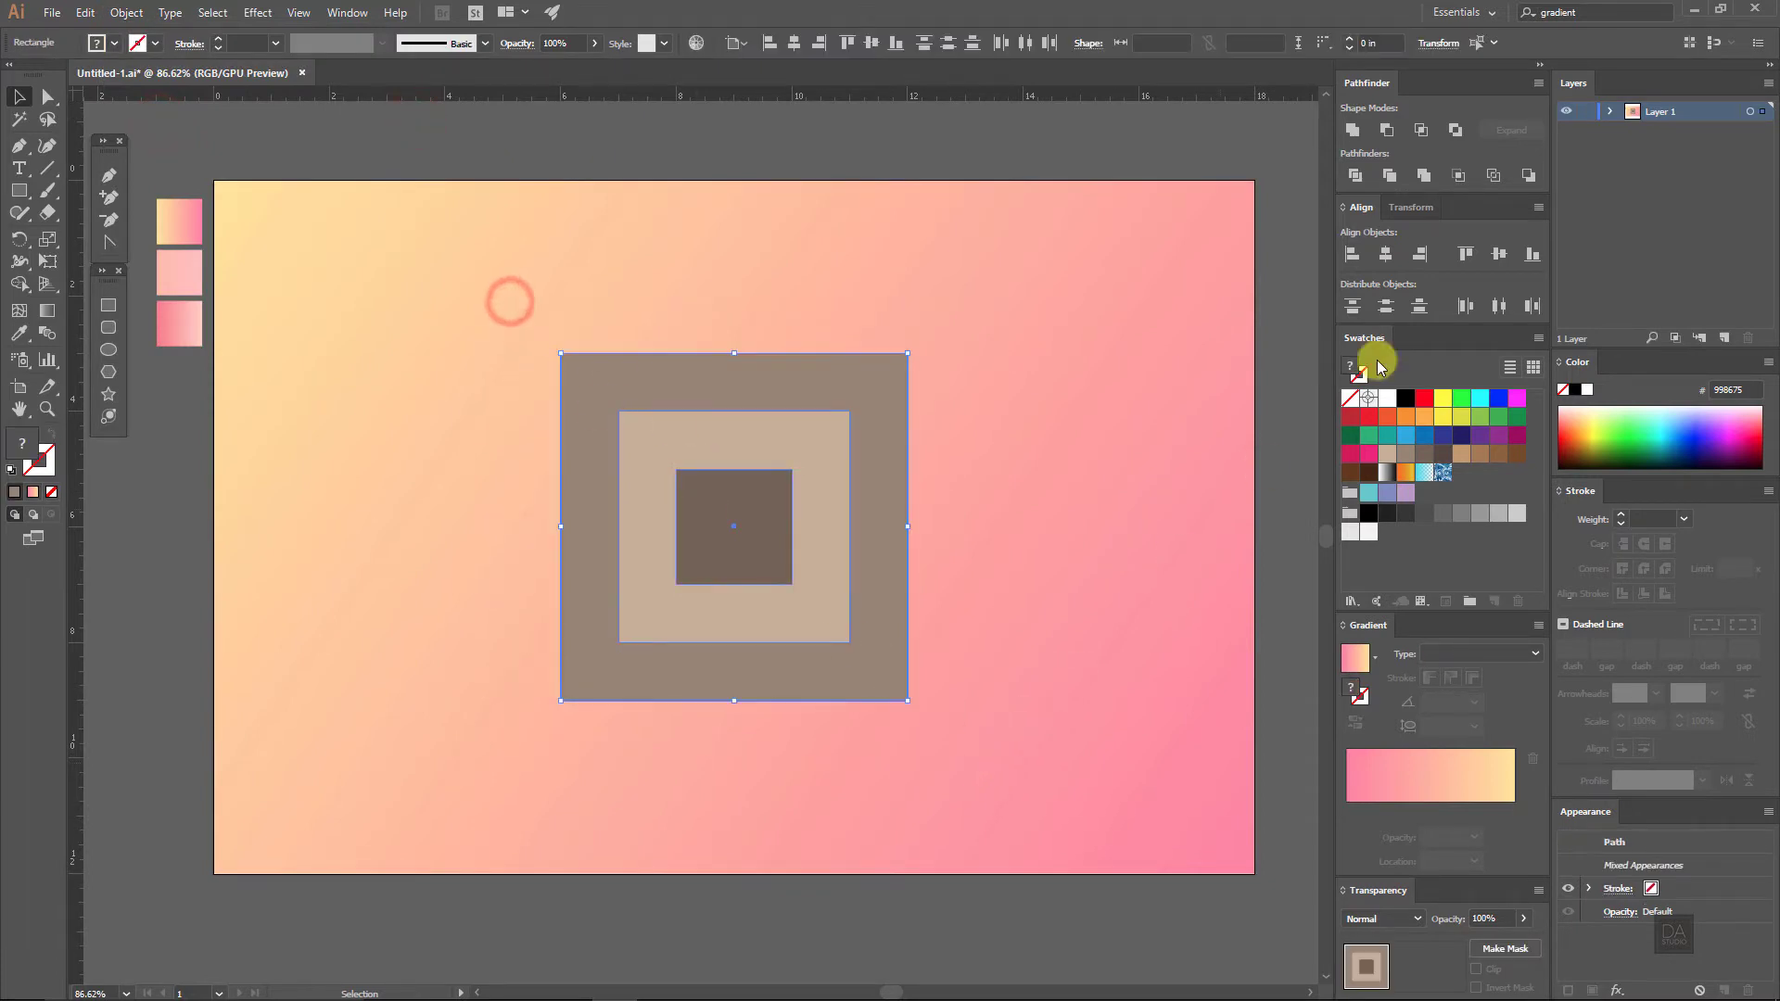
pyautogui.click(1359, 176)
pyautogui.click(1076, 534)
pyautogui.click(893, 588)
# Step: Ungroup the divided pieces and confirm each frame moves independently
pyautogui.rightClick(893, 588)
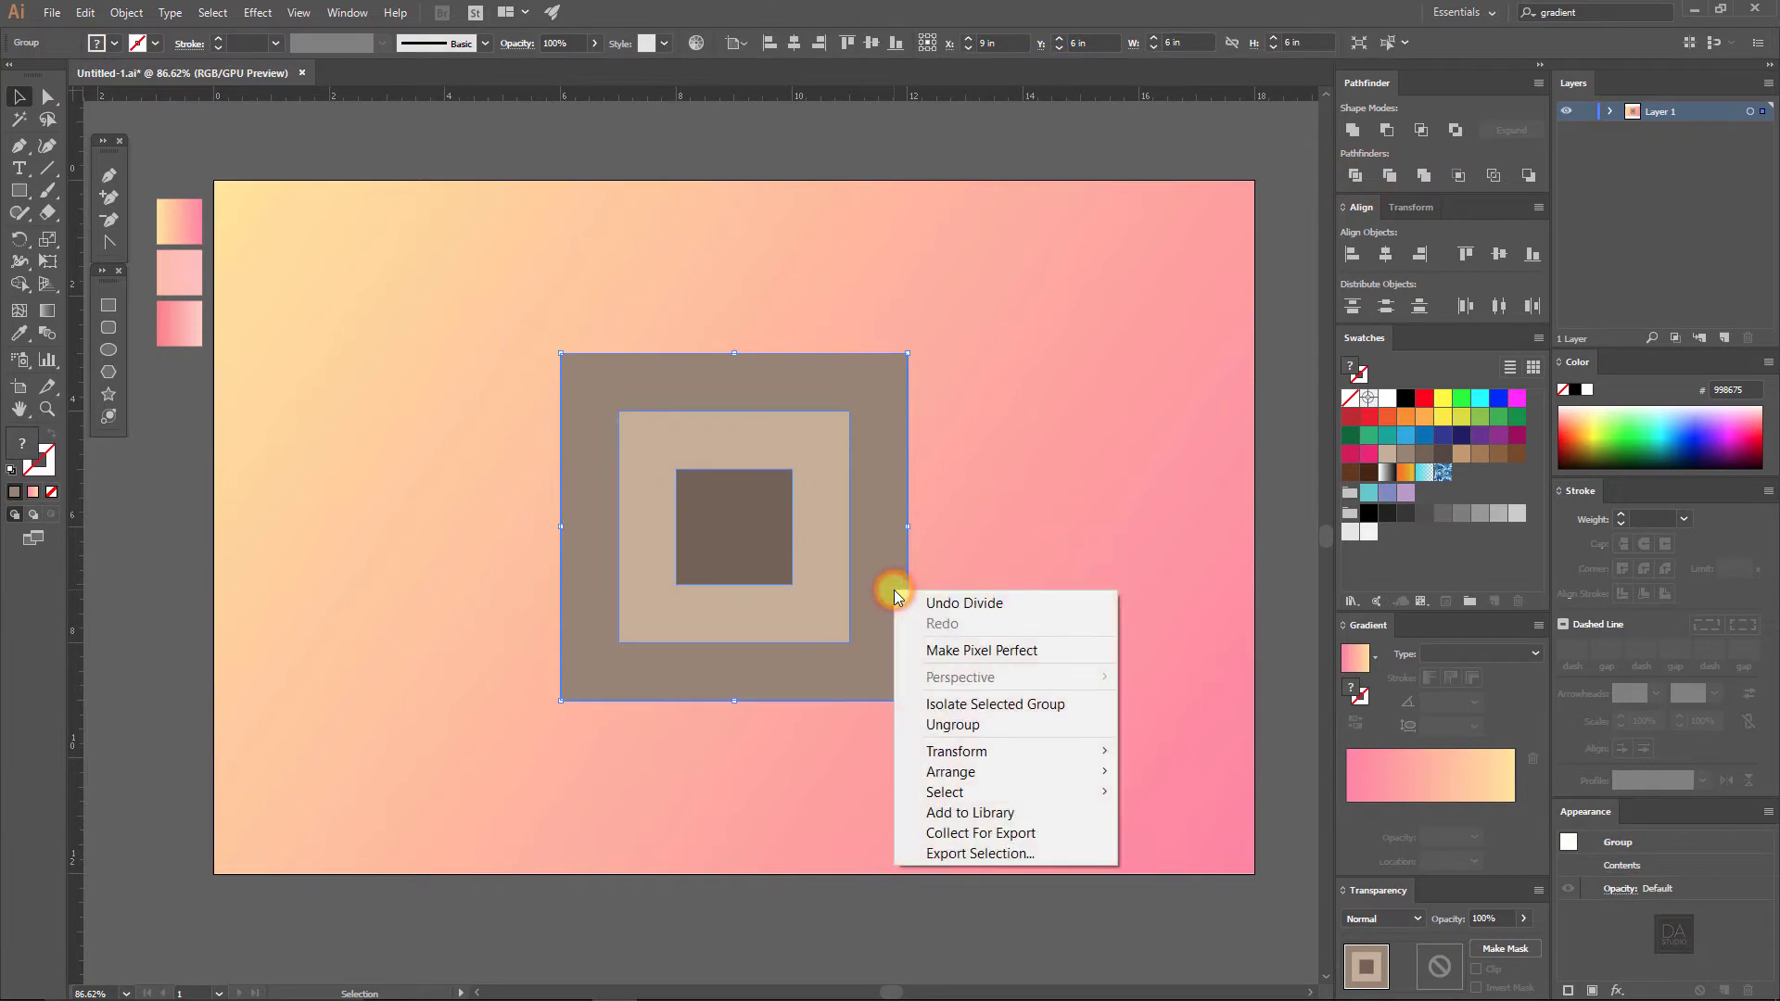
pyautogui.click(942, 724)
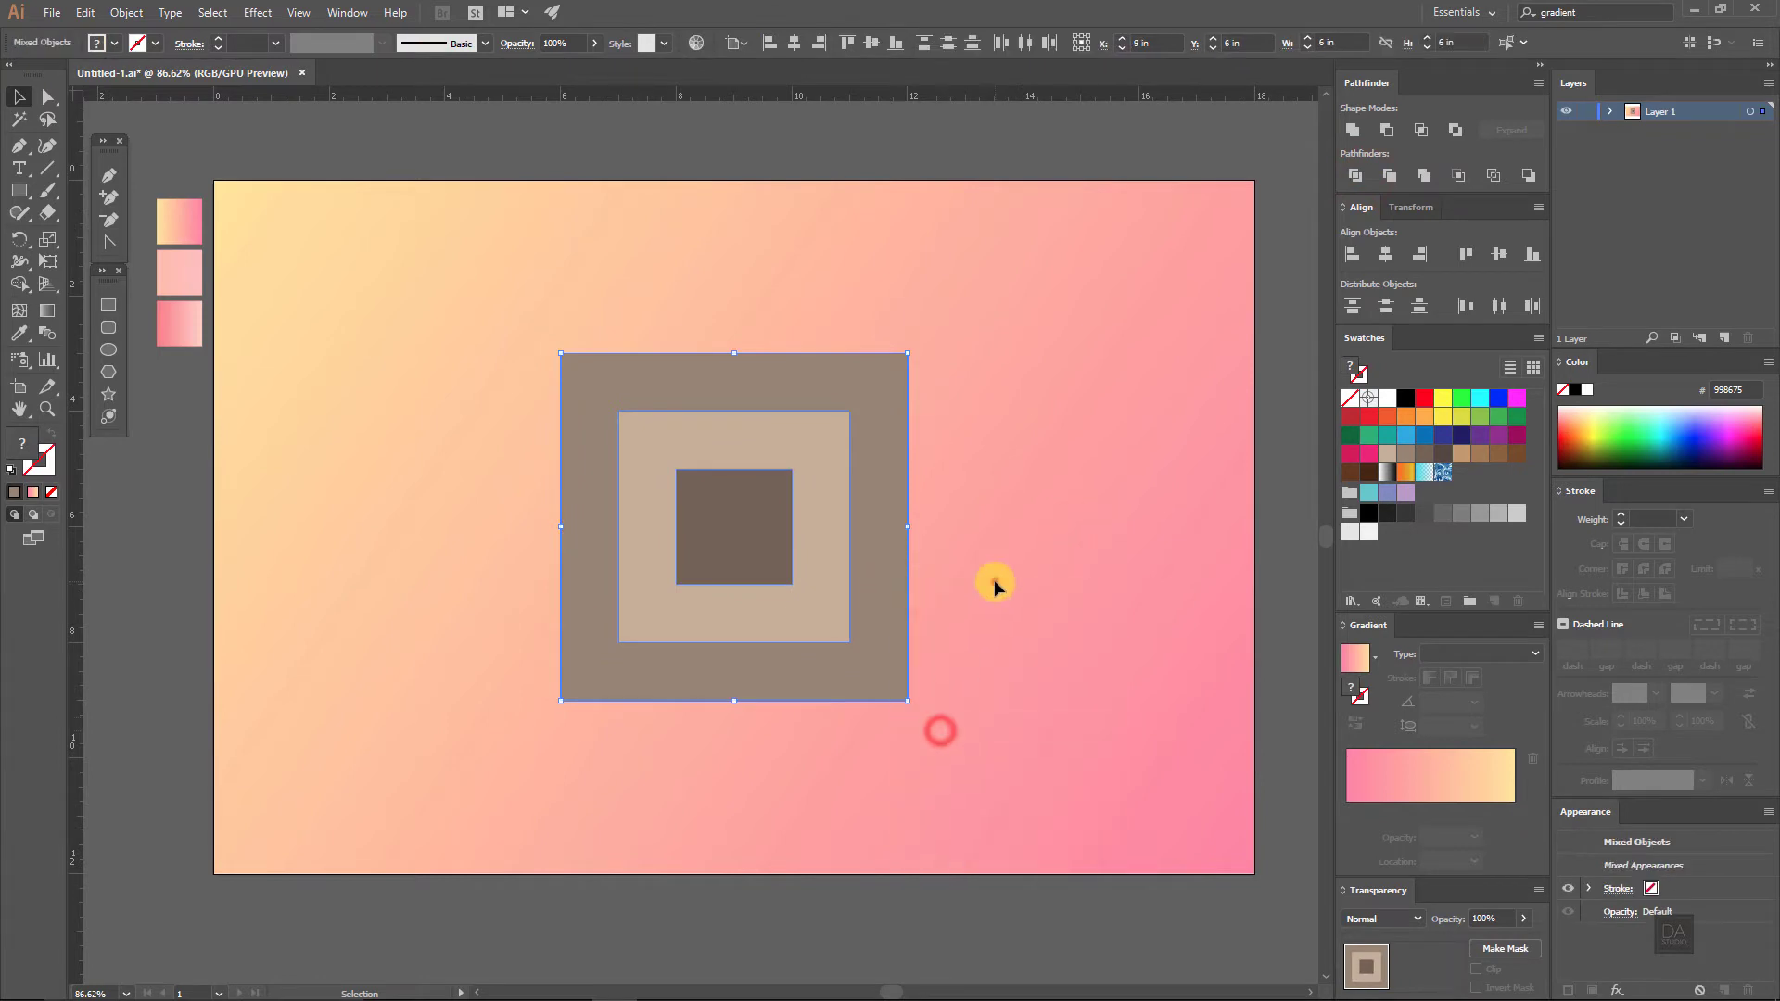
pyautogui.click(994, 581)
pyautogui.click(891, 617)
pyautogui.moveTo(857, 654)
pyautogui.mouseDown()
pyautogui.moveTo(1165, 695)
pyautogui.moveTo(878, 662)
pyautogui.mouseUp()
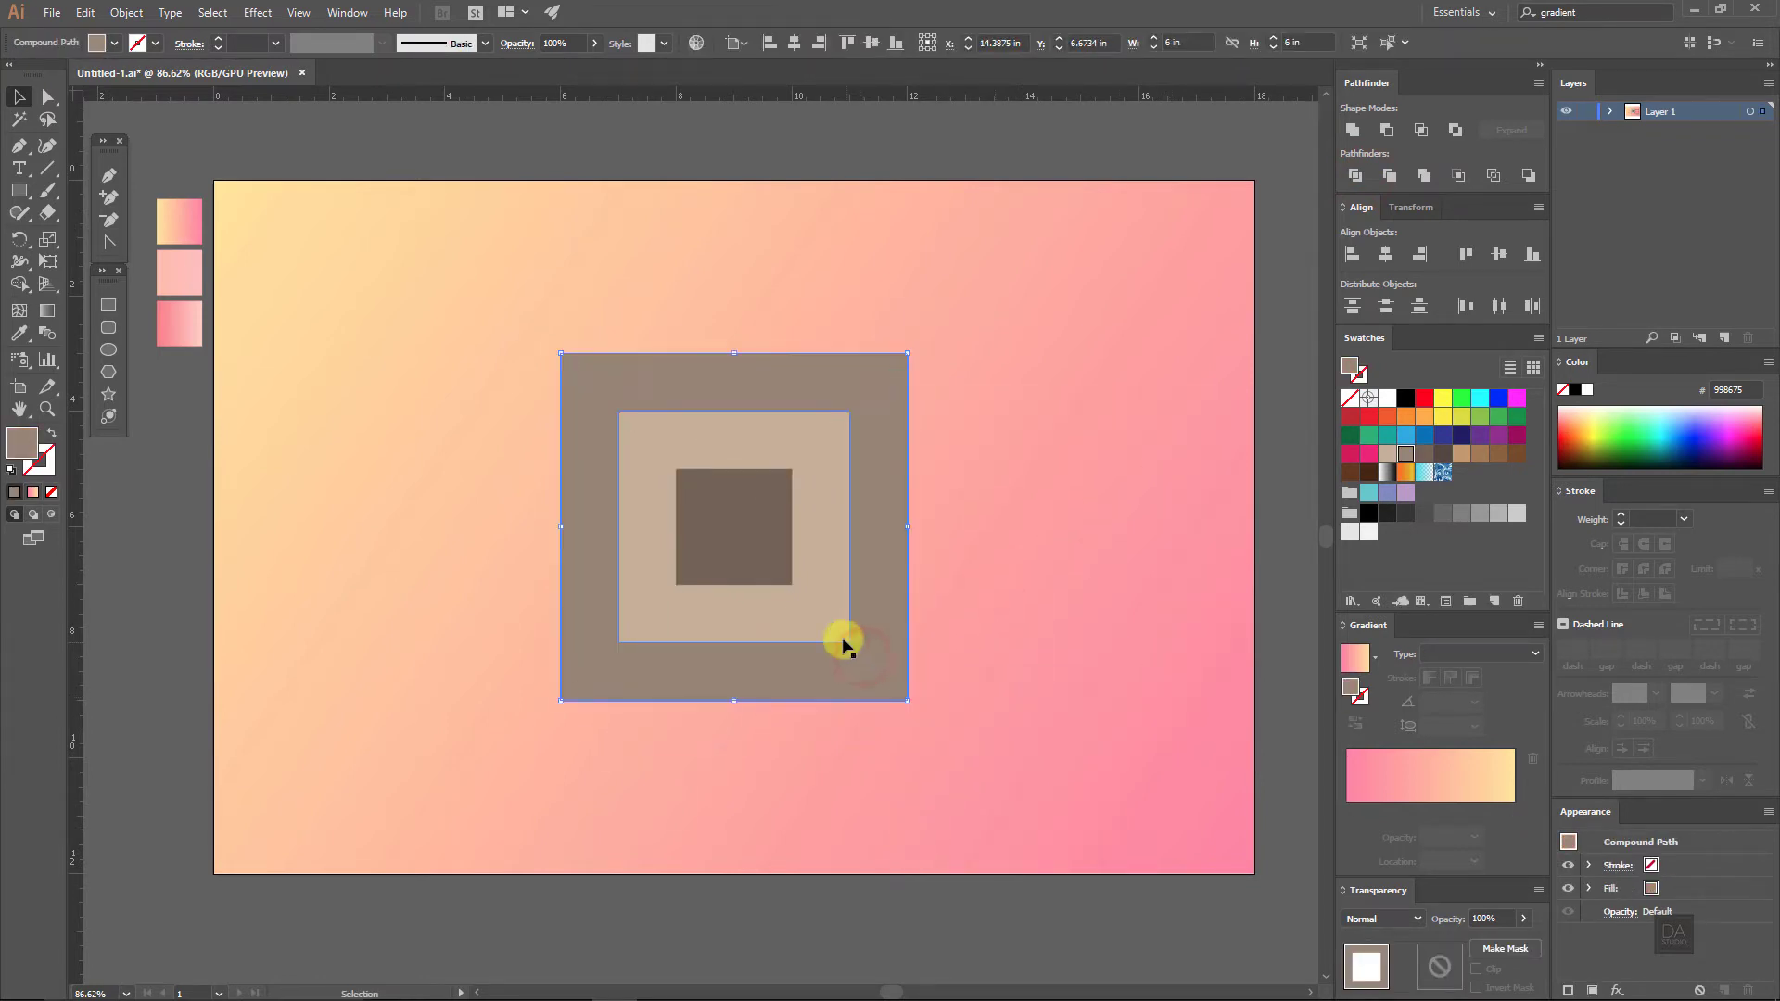
pyautogui.moveTo(753, 619)
pyautogui.mouseDown()
pyautogui.moveTo(1009, 614)
pyautogui.moveTo(753, 616)
pyautogui.mouseUp()
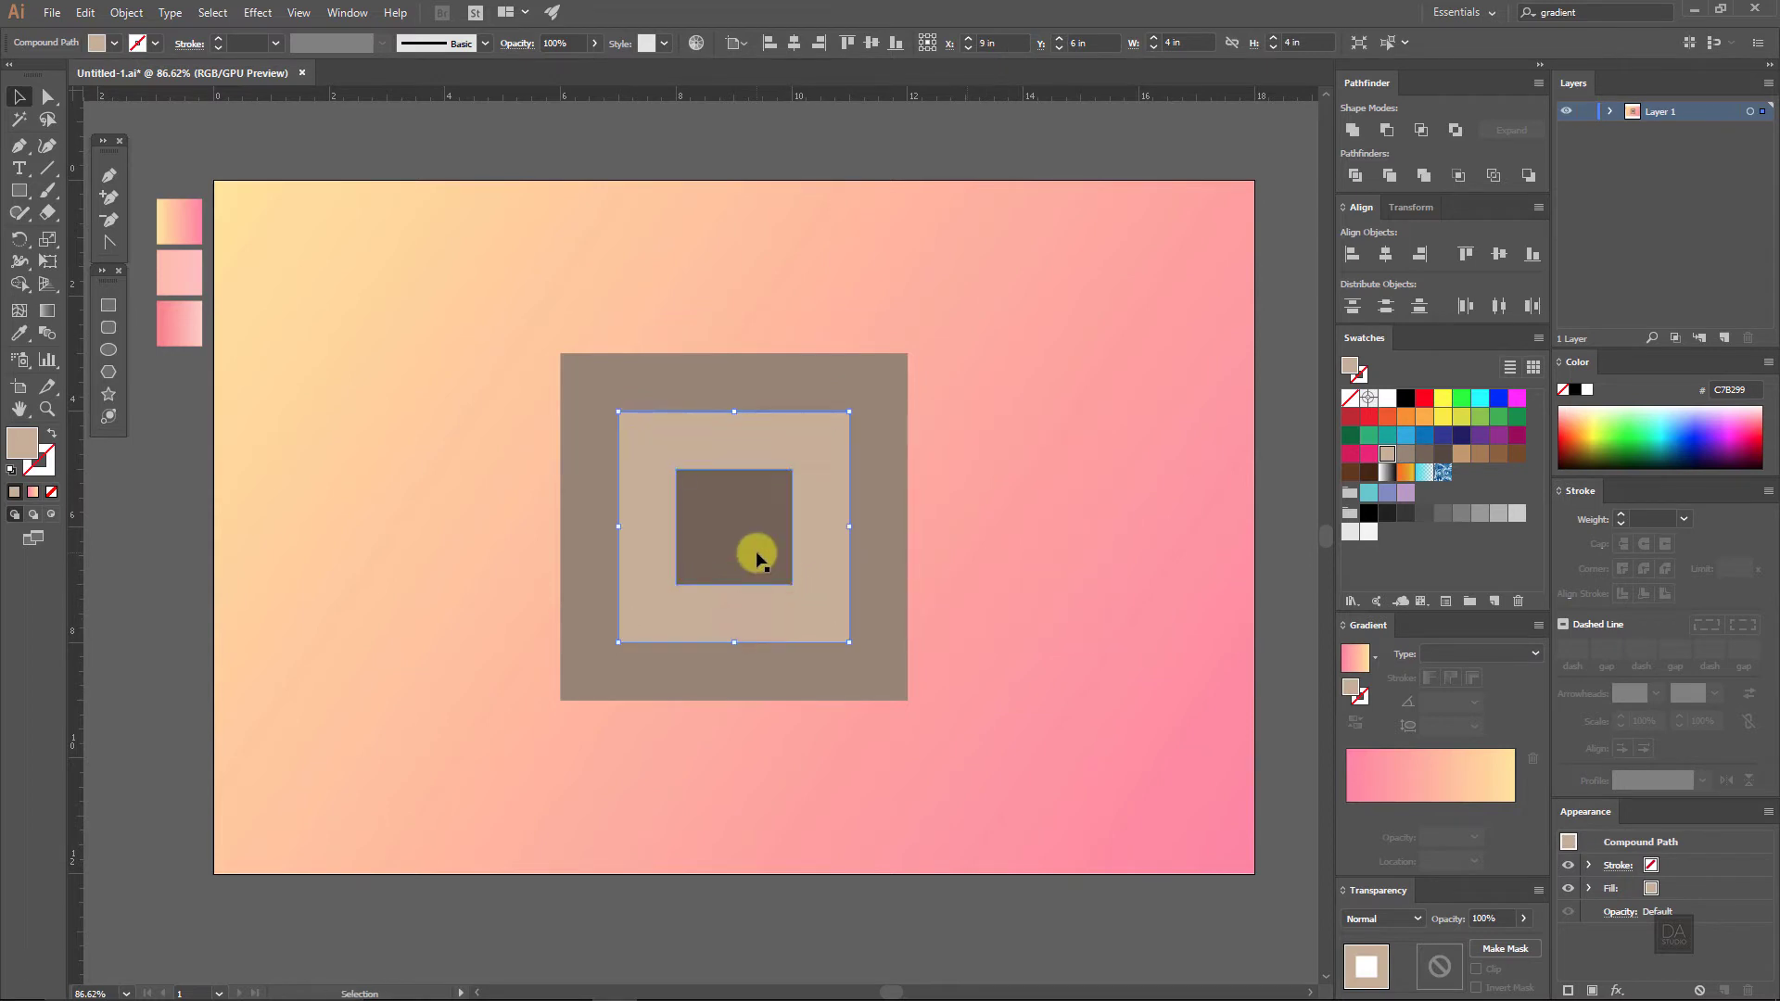
pyautogui.click(1035, 554)
# Step: Colour the outer frame pale pink and the middle square with the pink gradient swatch
pyautogui.click(882, 616)
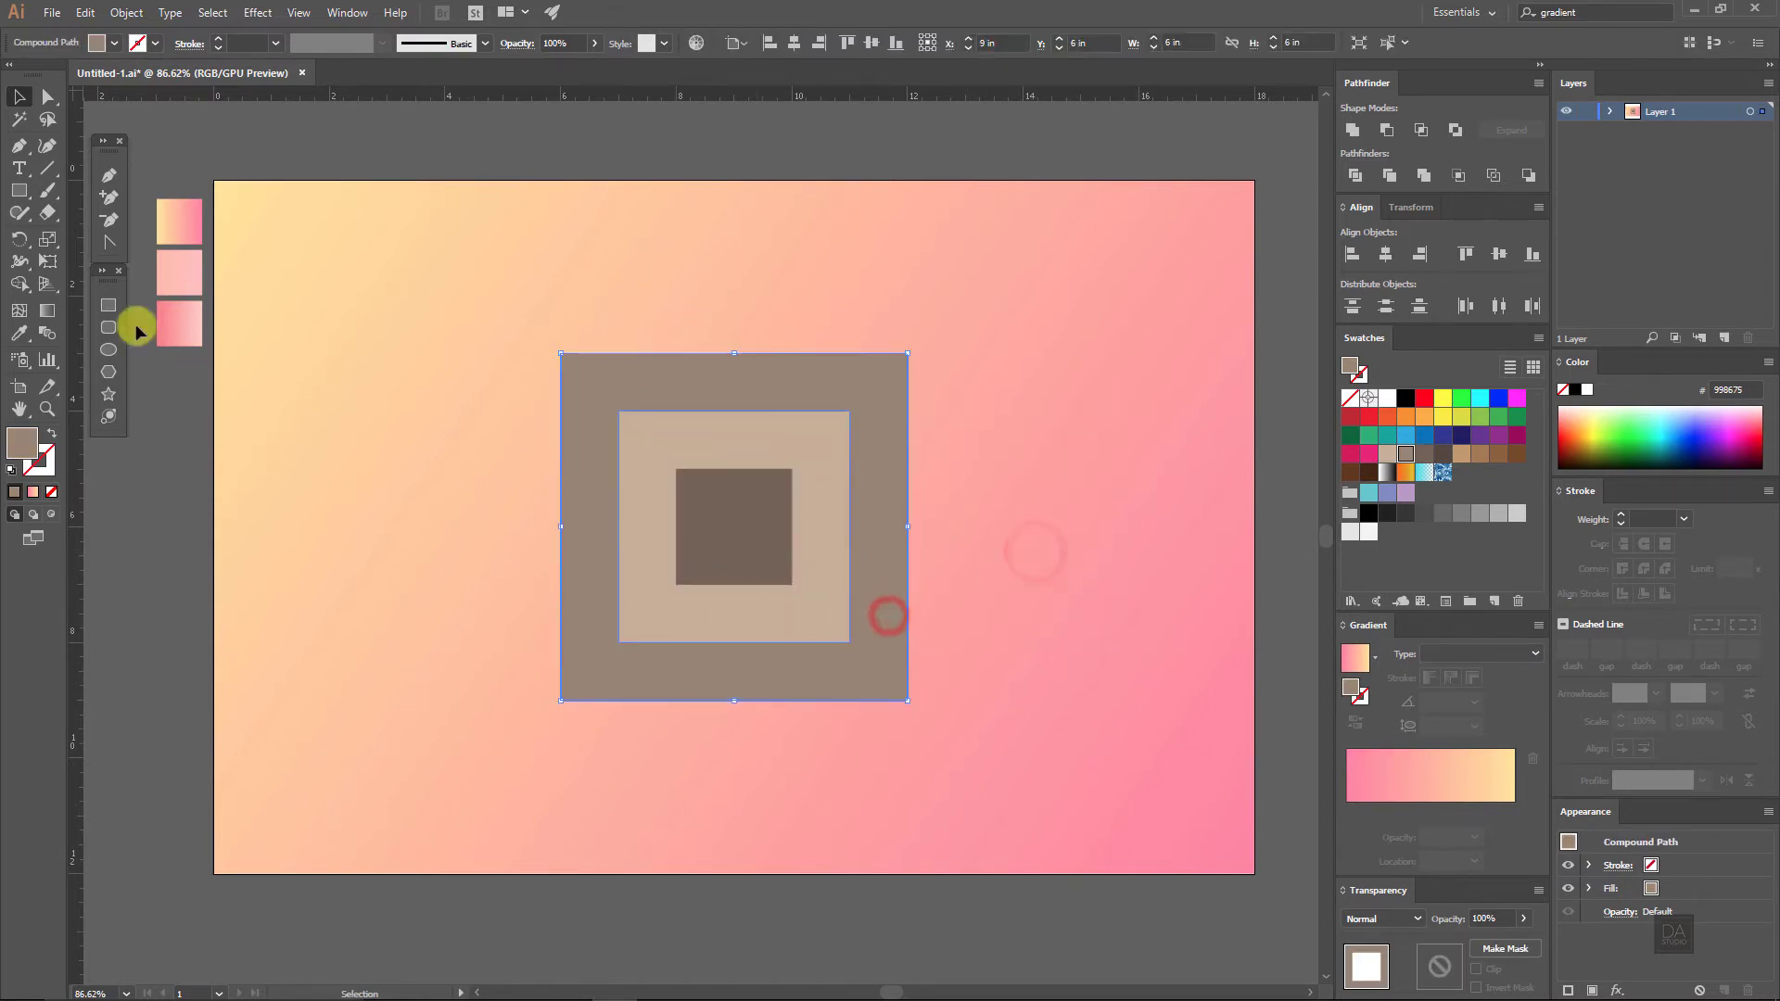
pyautogui.click(18, 333)
pyautogui.click(196, 268)
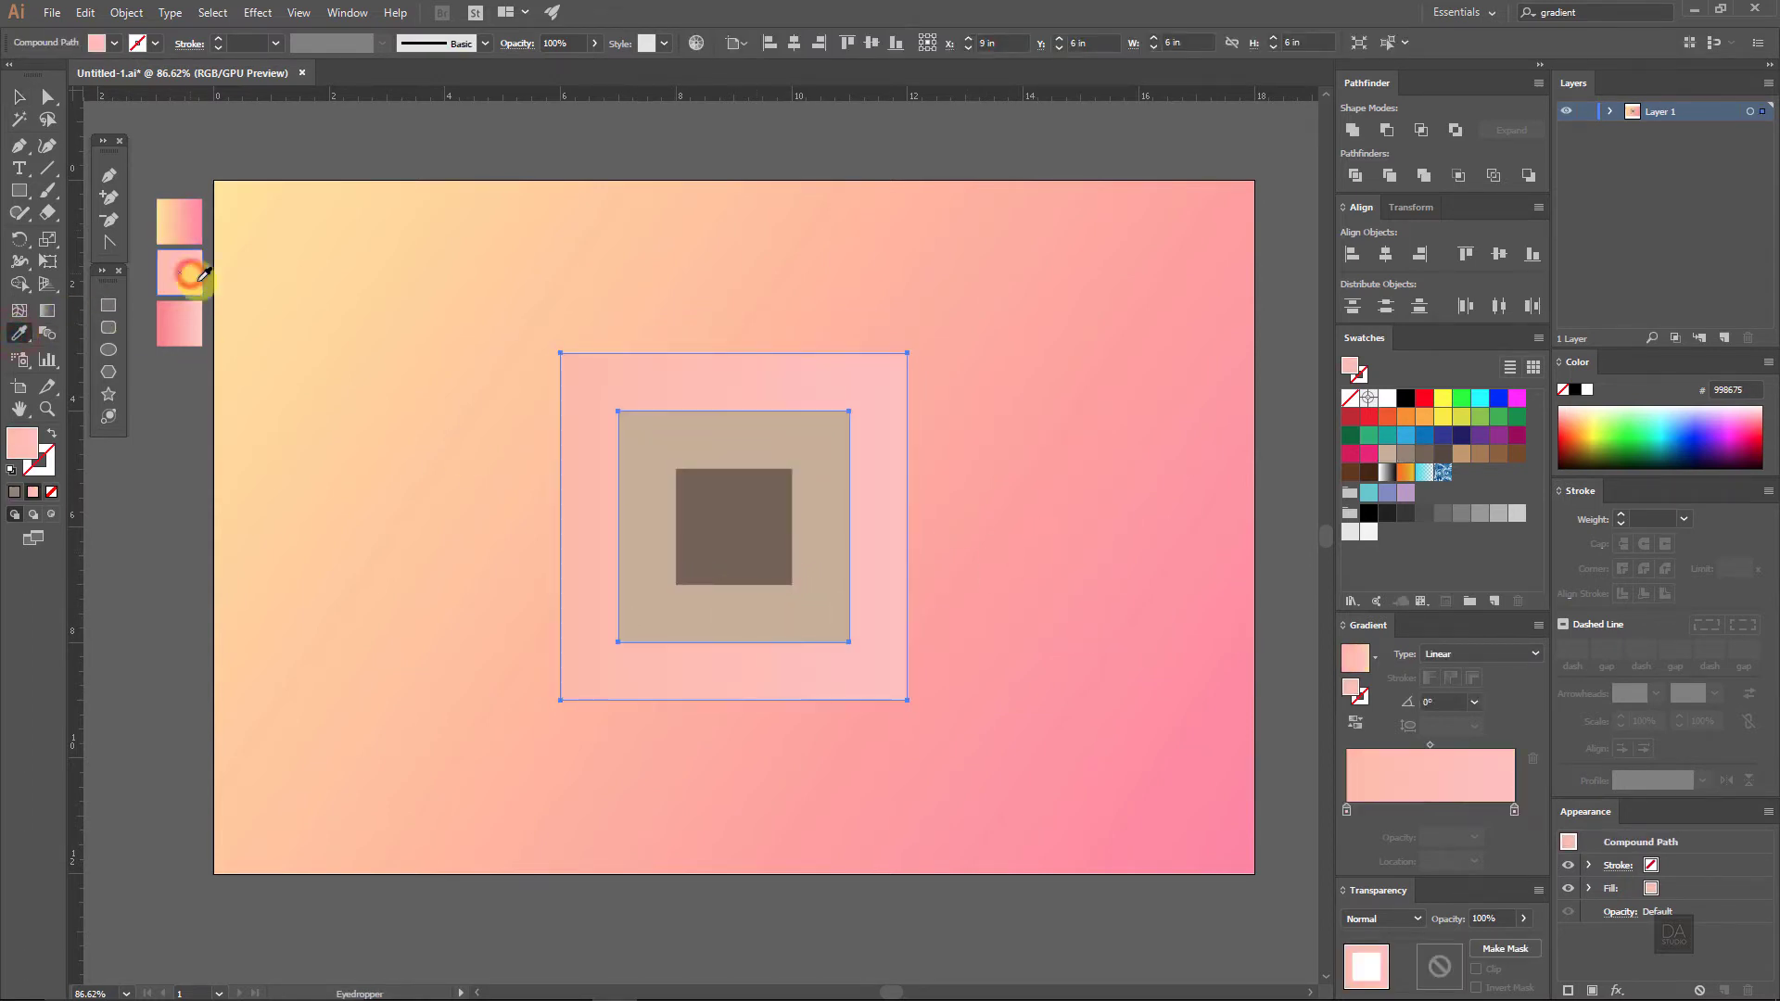
pyautogui.keyDown('ctrl'); pyautogui.click(679, 610); pyautogui.keyUp('ctrl')
pyautogui.click(198, 317)
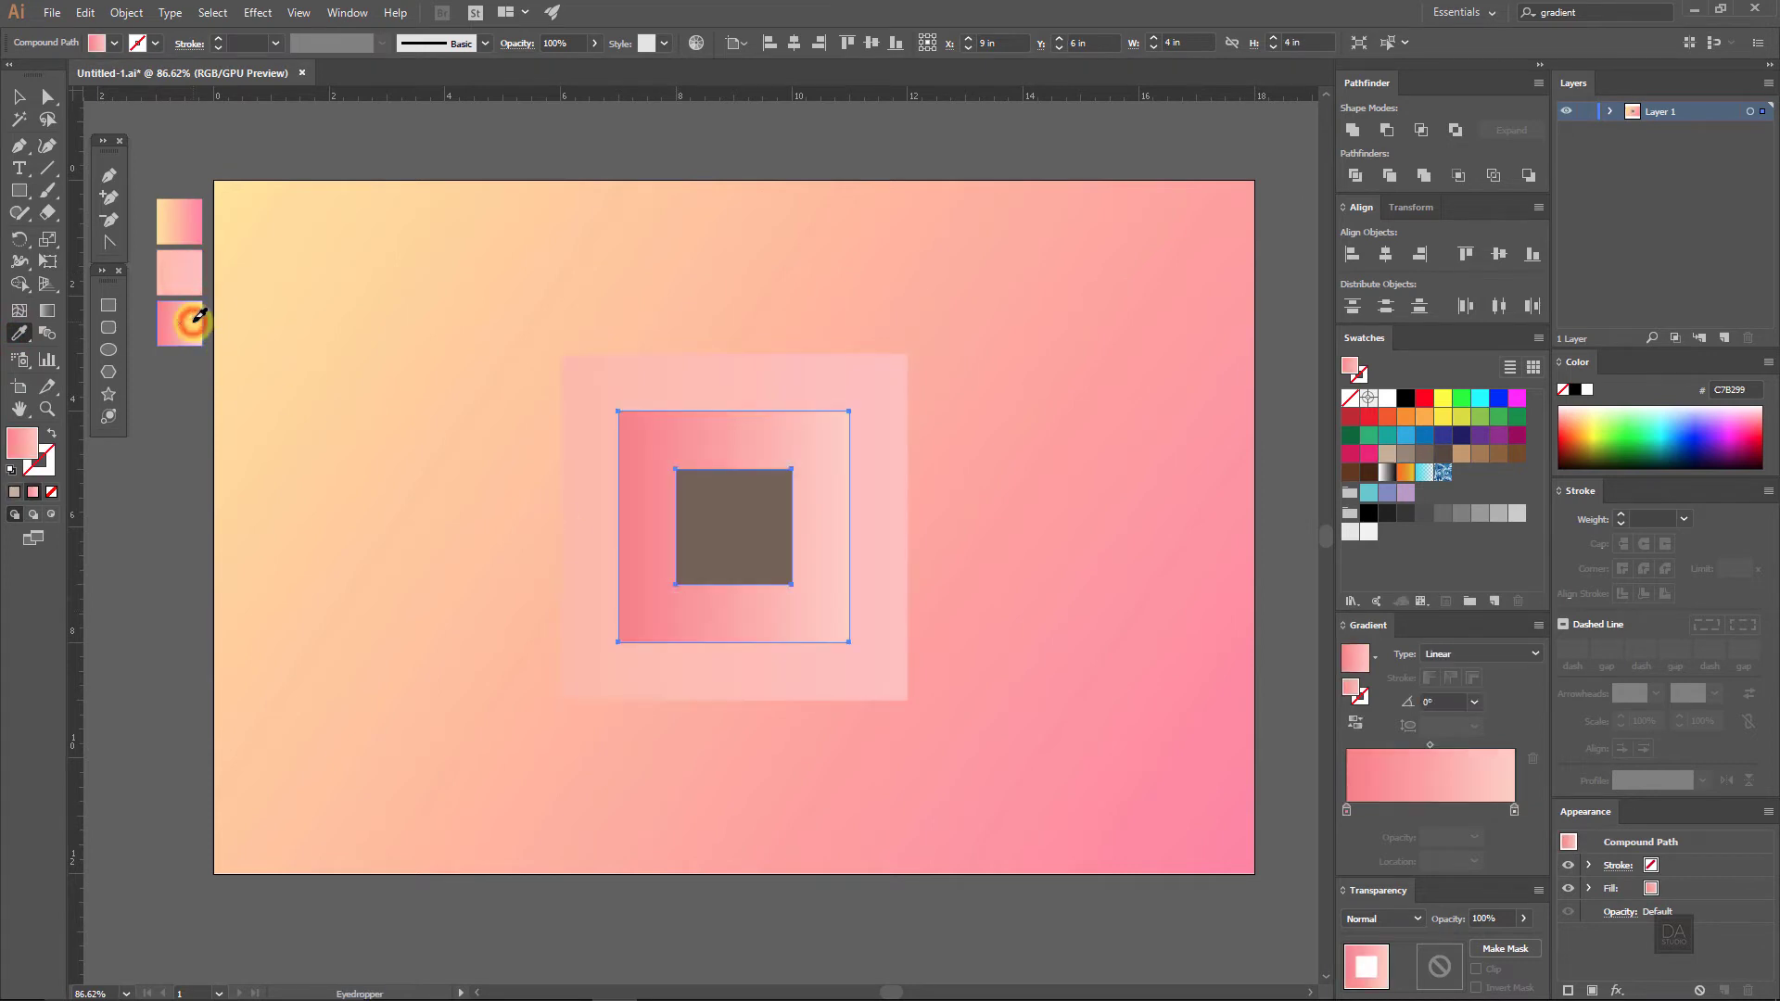
# Step: Run the outer frame's gradient bottom-to-top and the middle square's top-to-bottom
pyautogui.keyDown('ctrl'); pyautogui.click(604, 677); pyautogui.keyUp('ctrl')
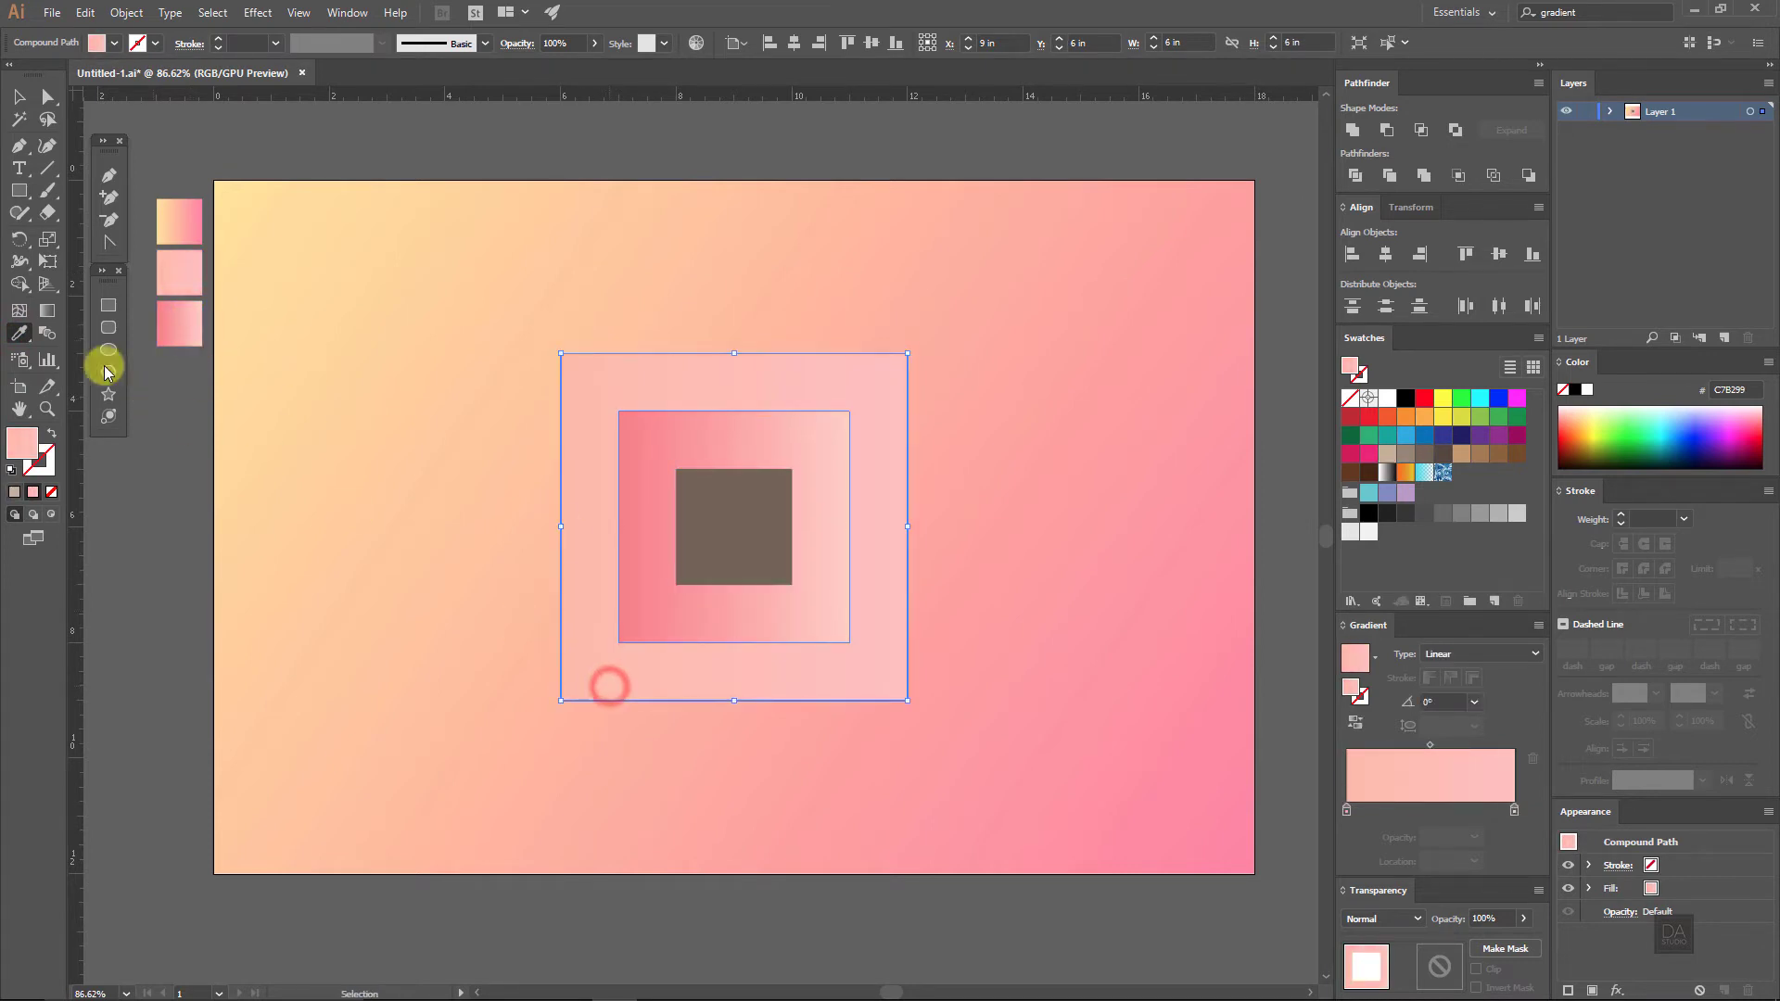
pyautogui.click(47, 312)
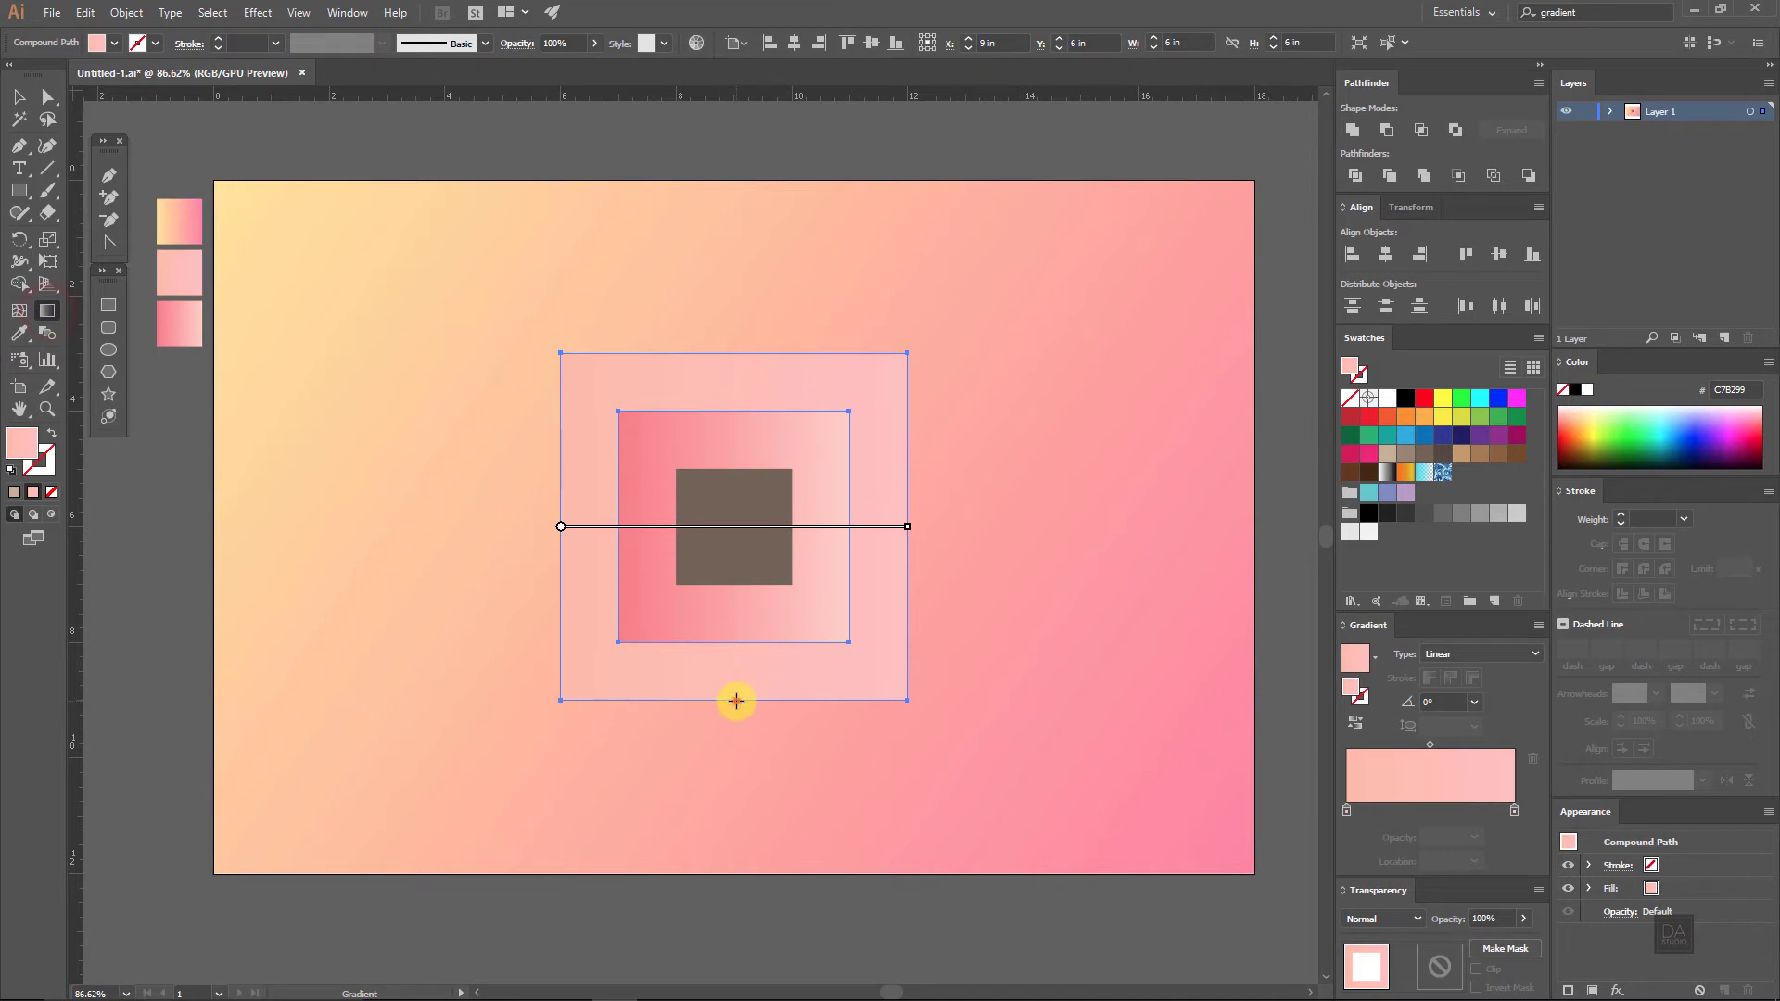
pyautogui.moveTo(736, 701); pyautogui.dragTo(734, 367)
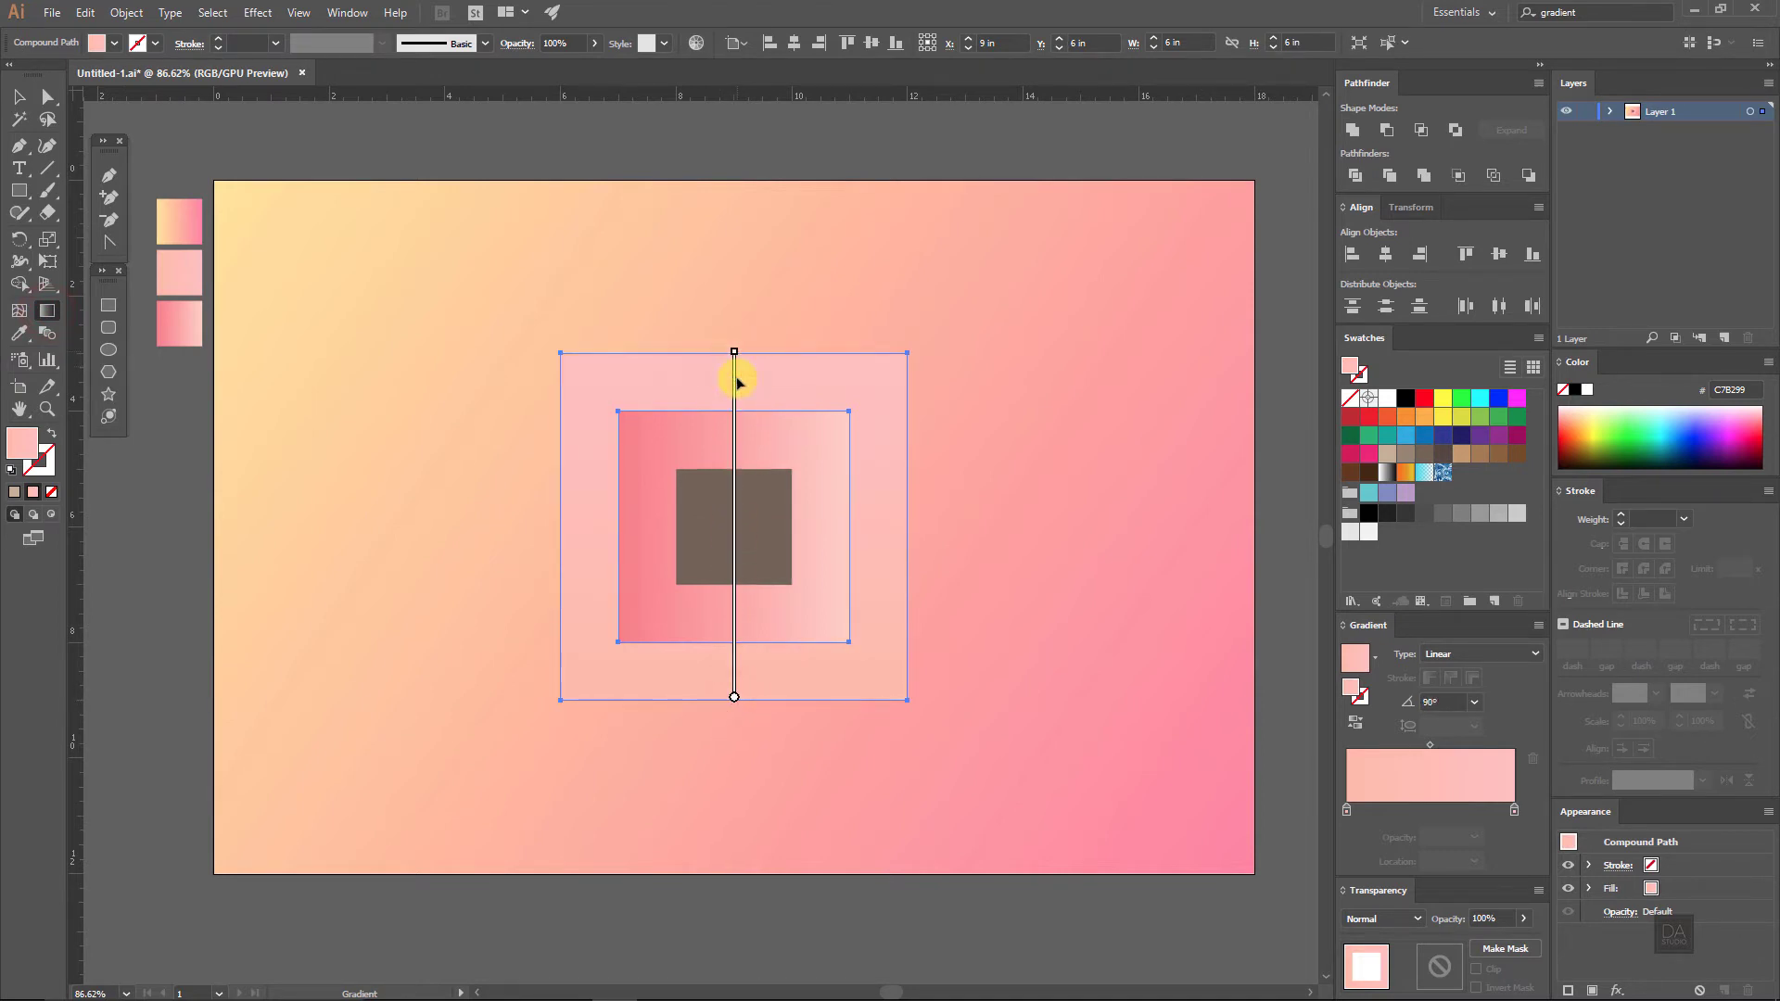
pyautogui.keyDown('ctrl'); pyautogui.click(799, 603); pyautogui.keyUp('ctrl')
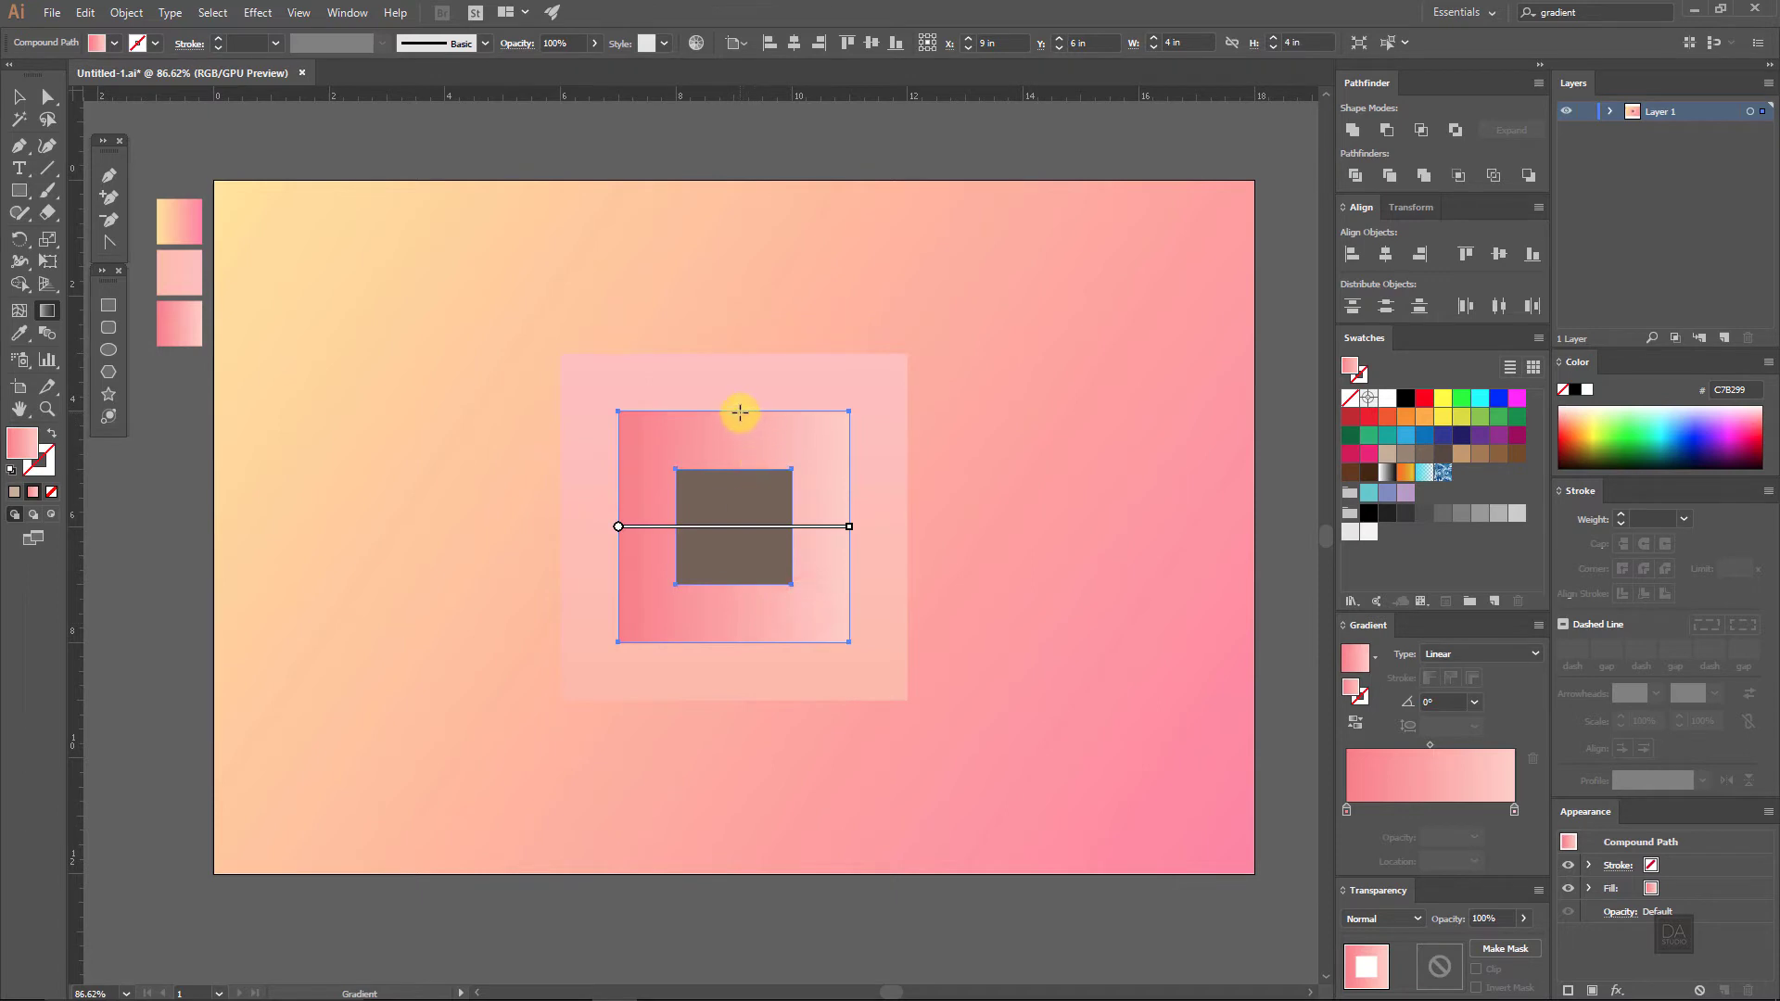
pyautogui.moveTo(740, 411); pyautogui.dragTo(739, 642)
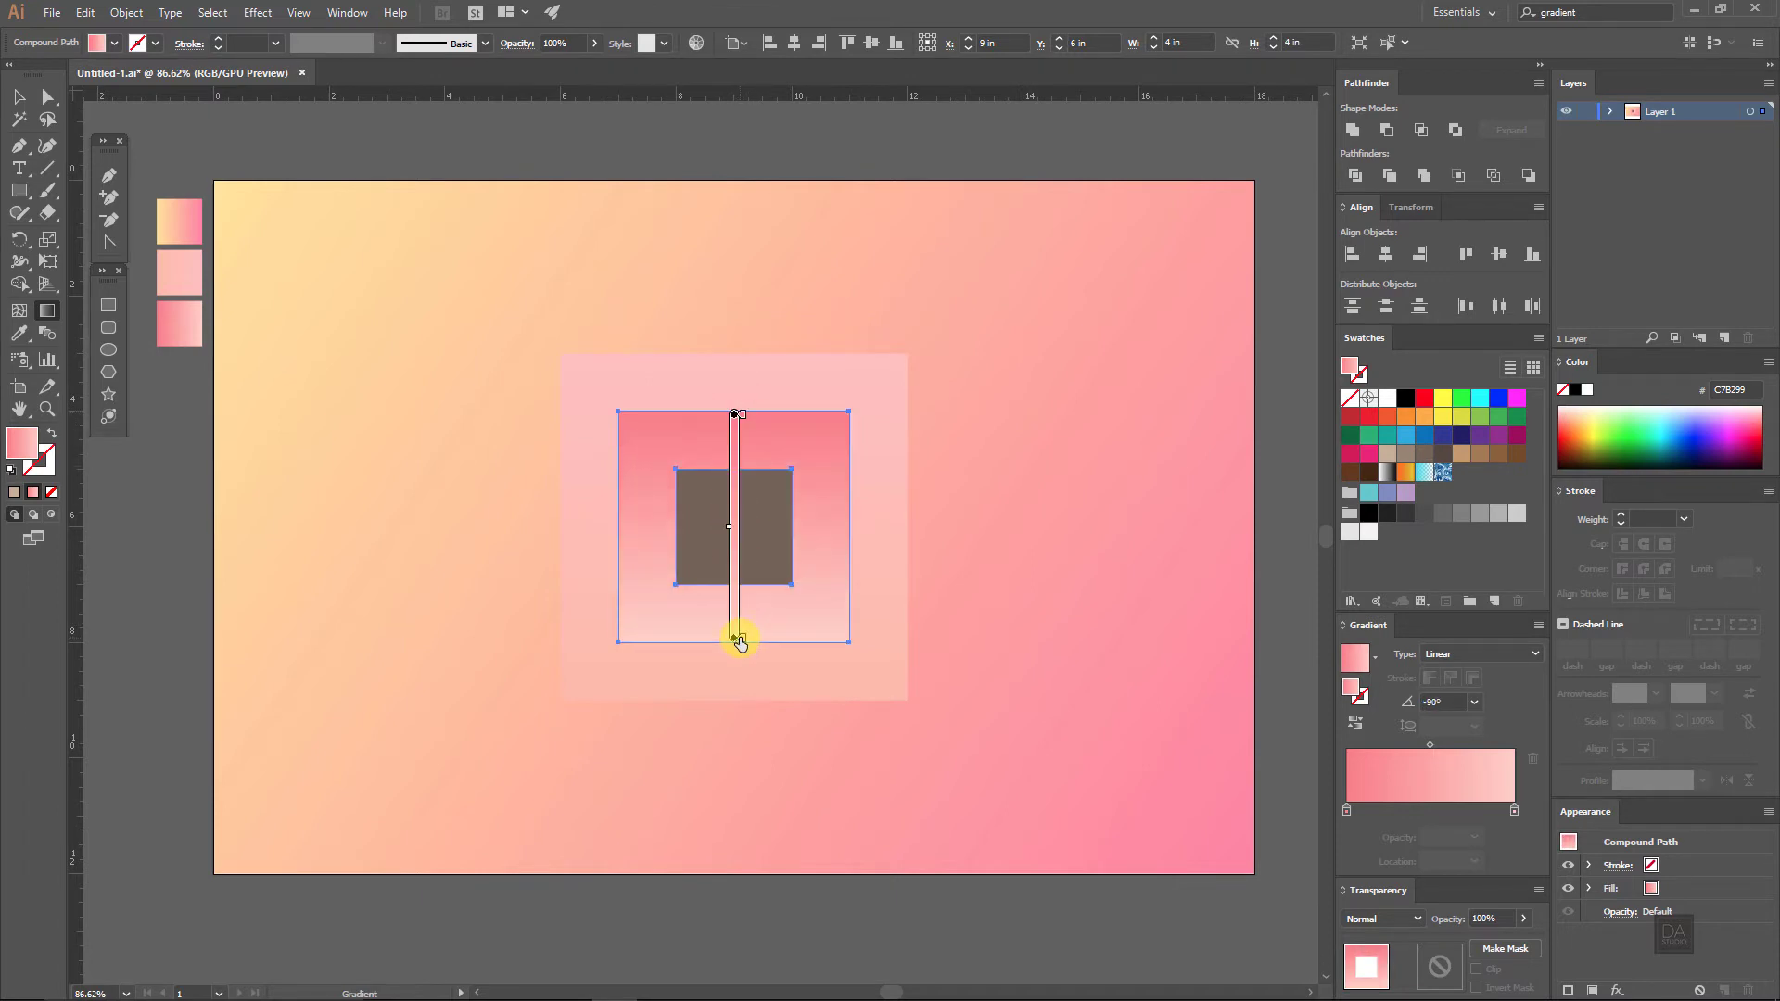
# Step: Move the brown centre square off to the right of the artboard
pyautogui.click(19, 96)
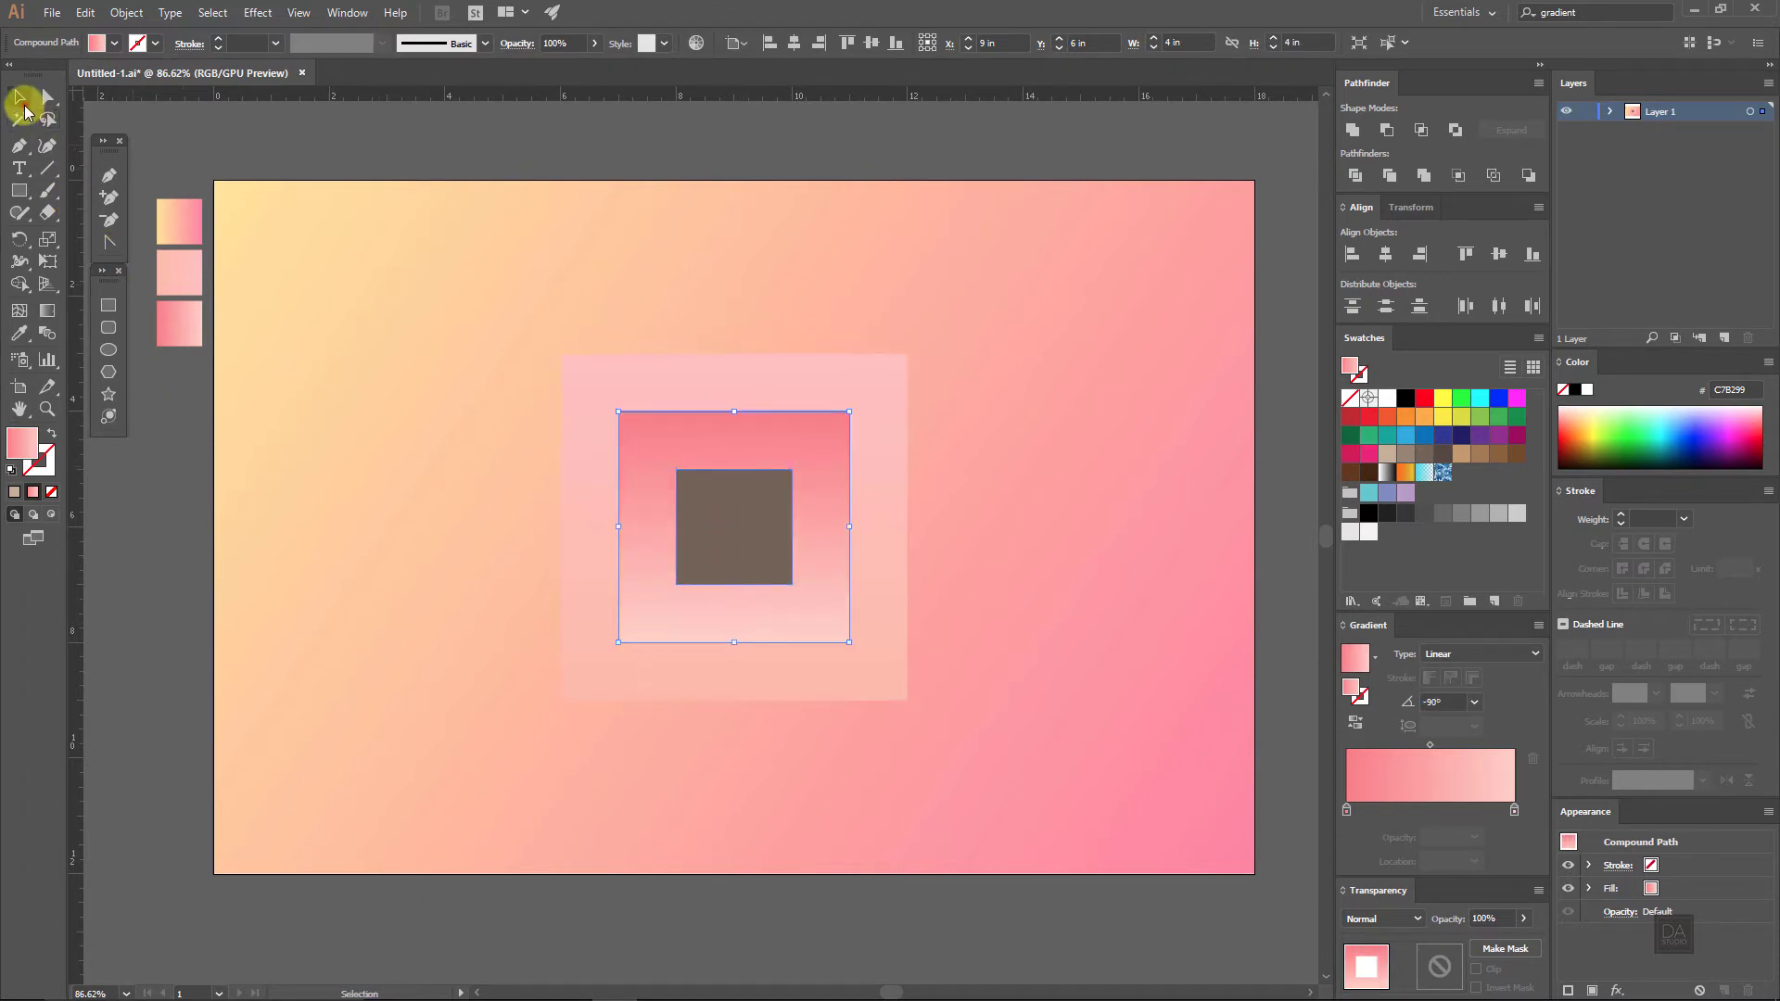
pyautogui.click(772, 526)
pyautogui.moveTo(991, 606); pyautogui.dragTo(886, 597)
pyautogui.moveTo(715, 544); pyautogui.dragTo(1234, 532)
pyautogui.click(1208, 636)
pyautogui.moveTo(649, 520)
pyautogui.mouseDown()
pyautogui.moveTo(723, 533)
pyautogui.moveTo(667, 528)
pyautogui.mouseUp()
pyautogui.click(672, 651)
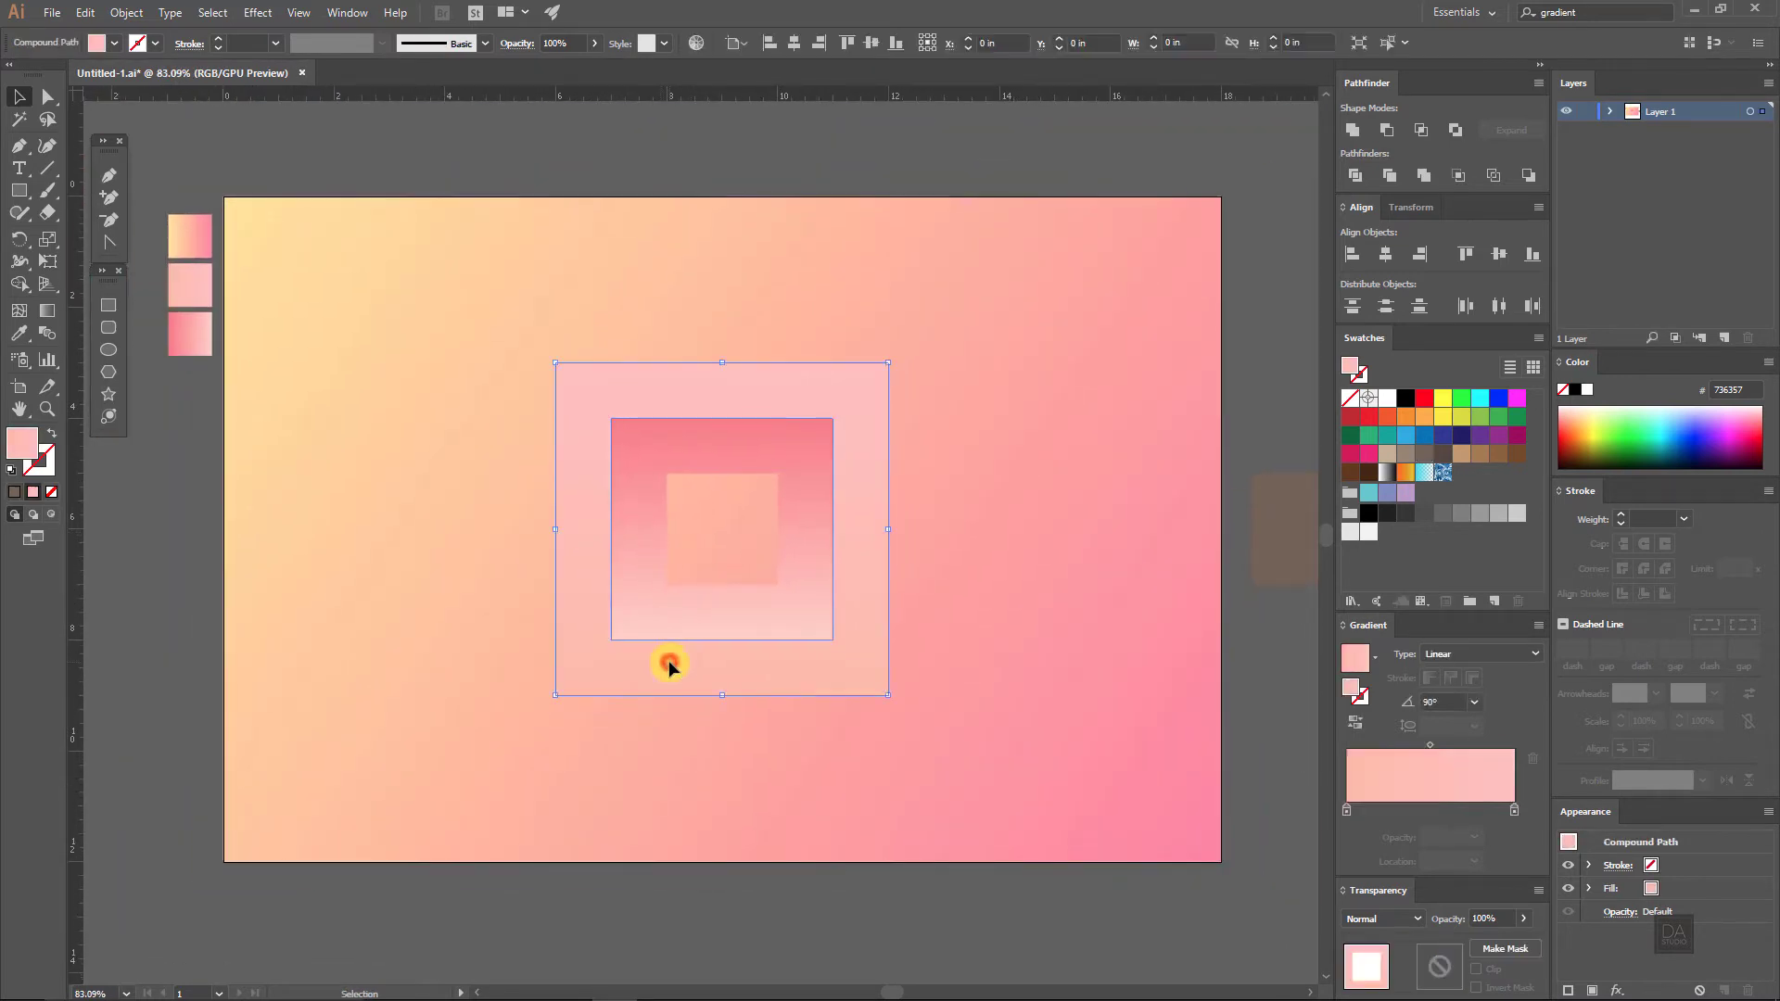
# Step: Give the outer frame a Multiply drop shadow: low opacity, 0 in offsets, 0.1 in blur
pyautogui.click(266, 15)
pyautogui.moveTo(290, 245)
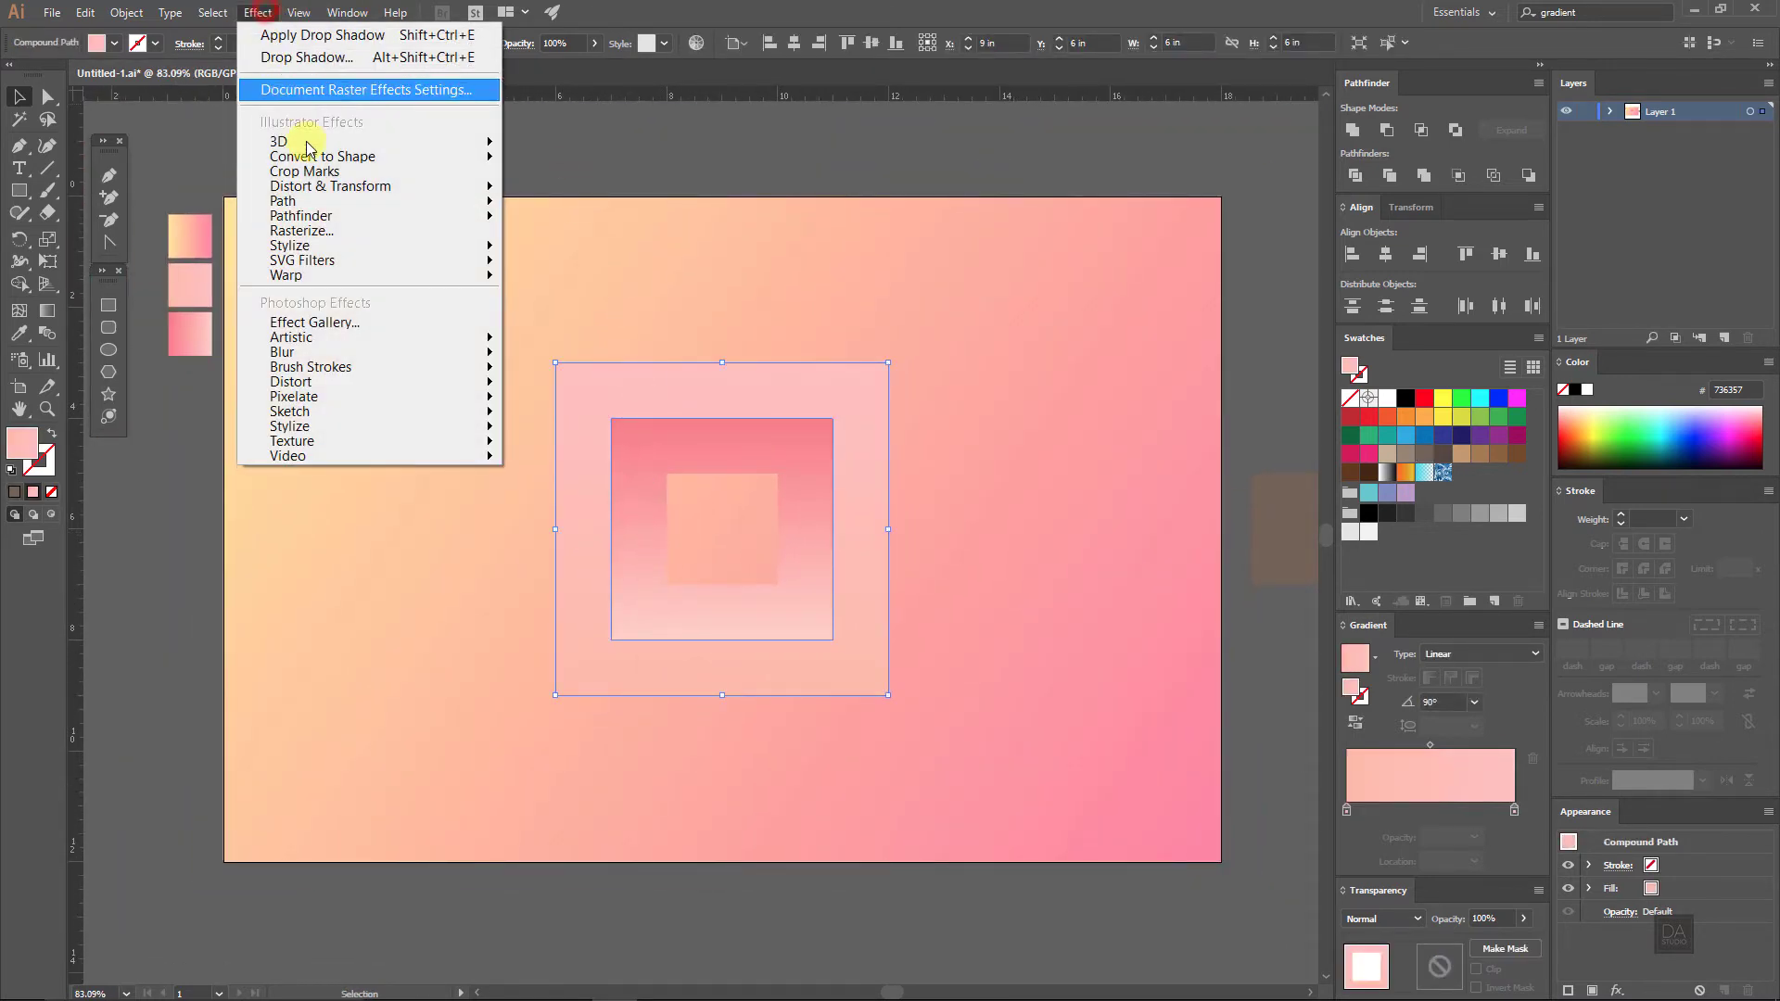
pyautogui.click(341, 244)
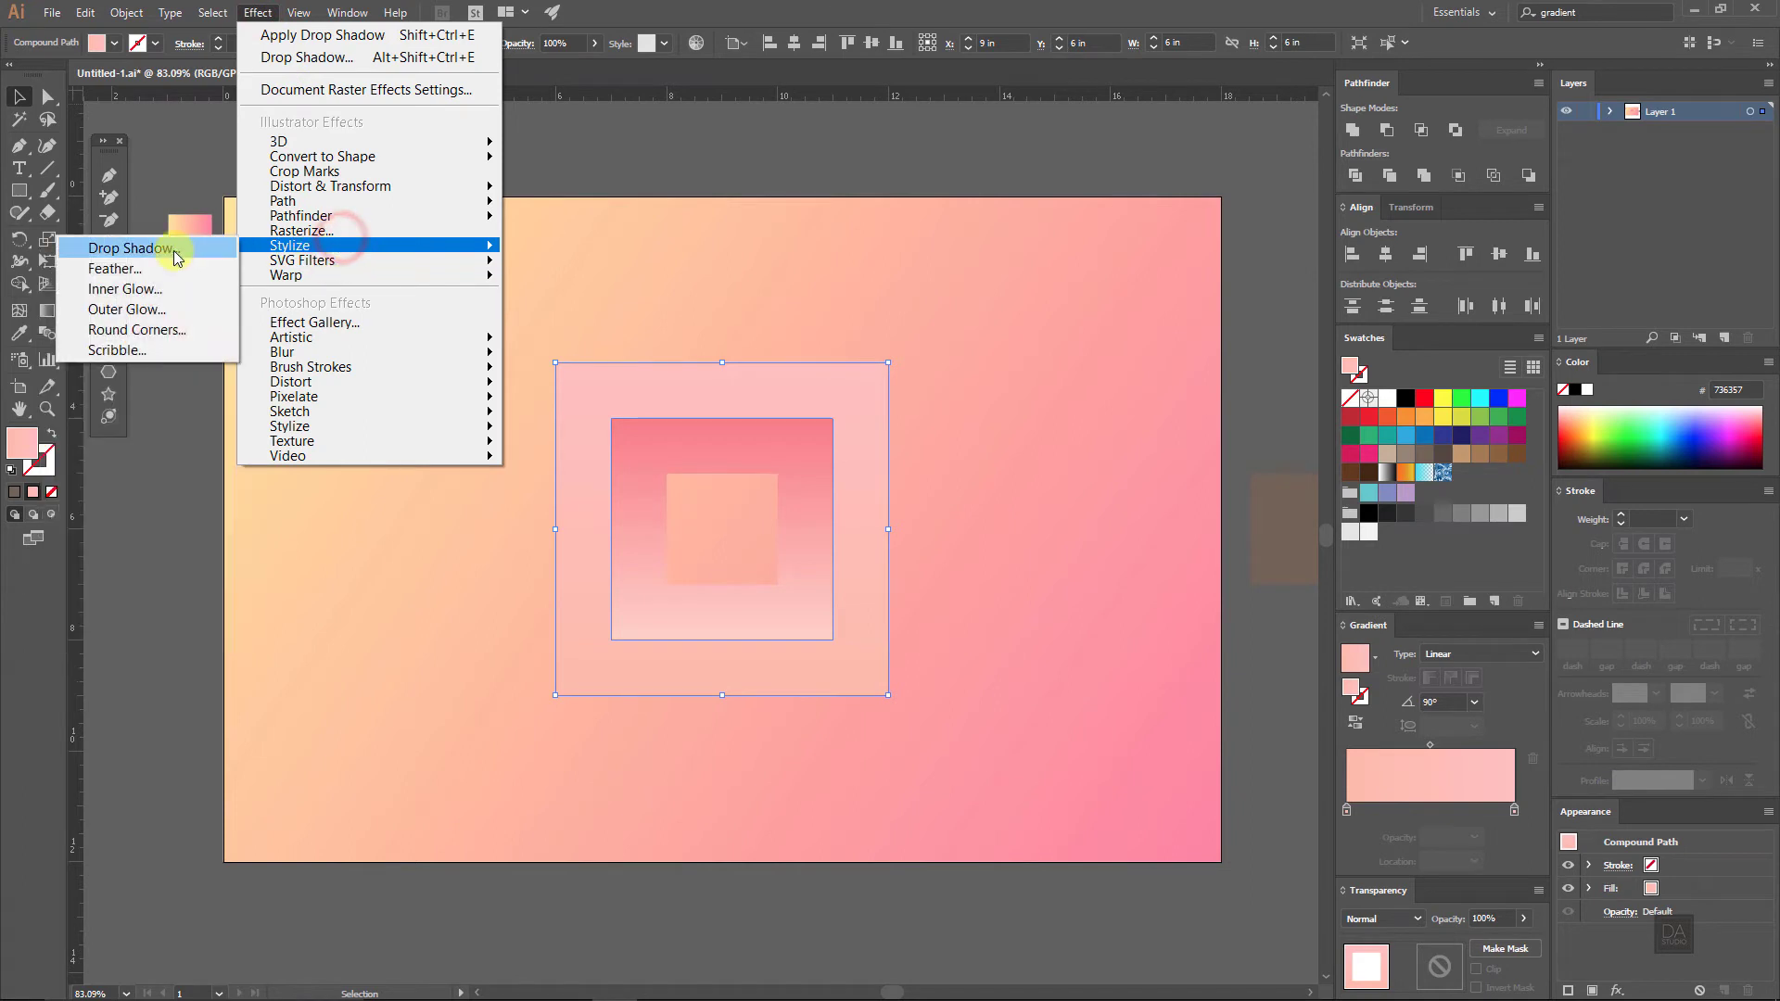
pyautogui.click(69, 247)
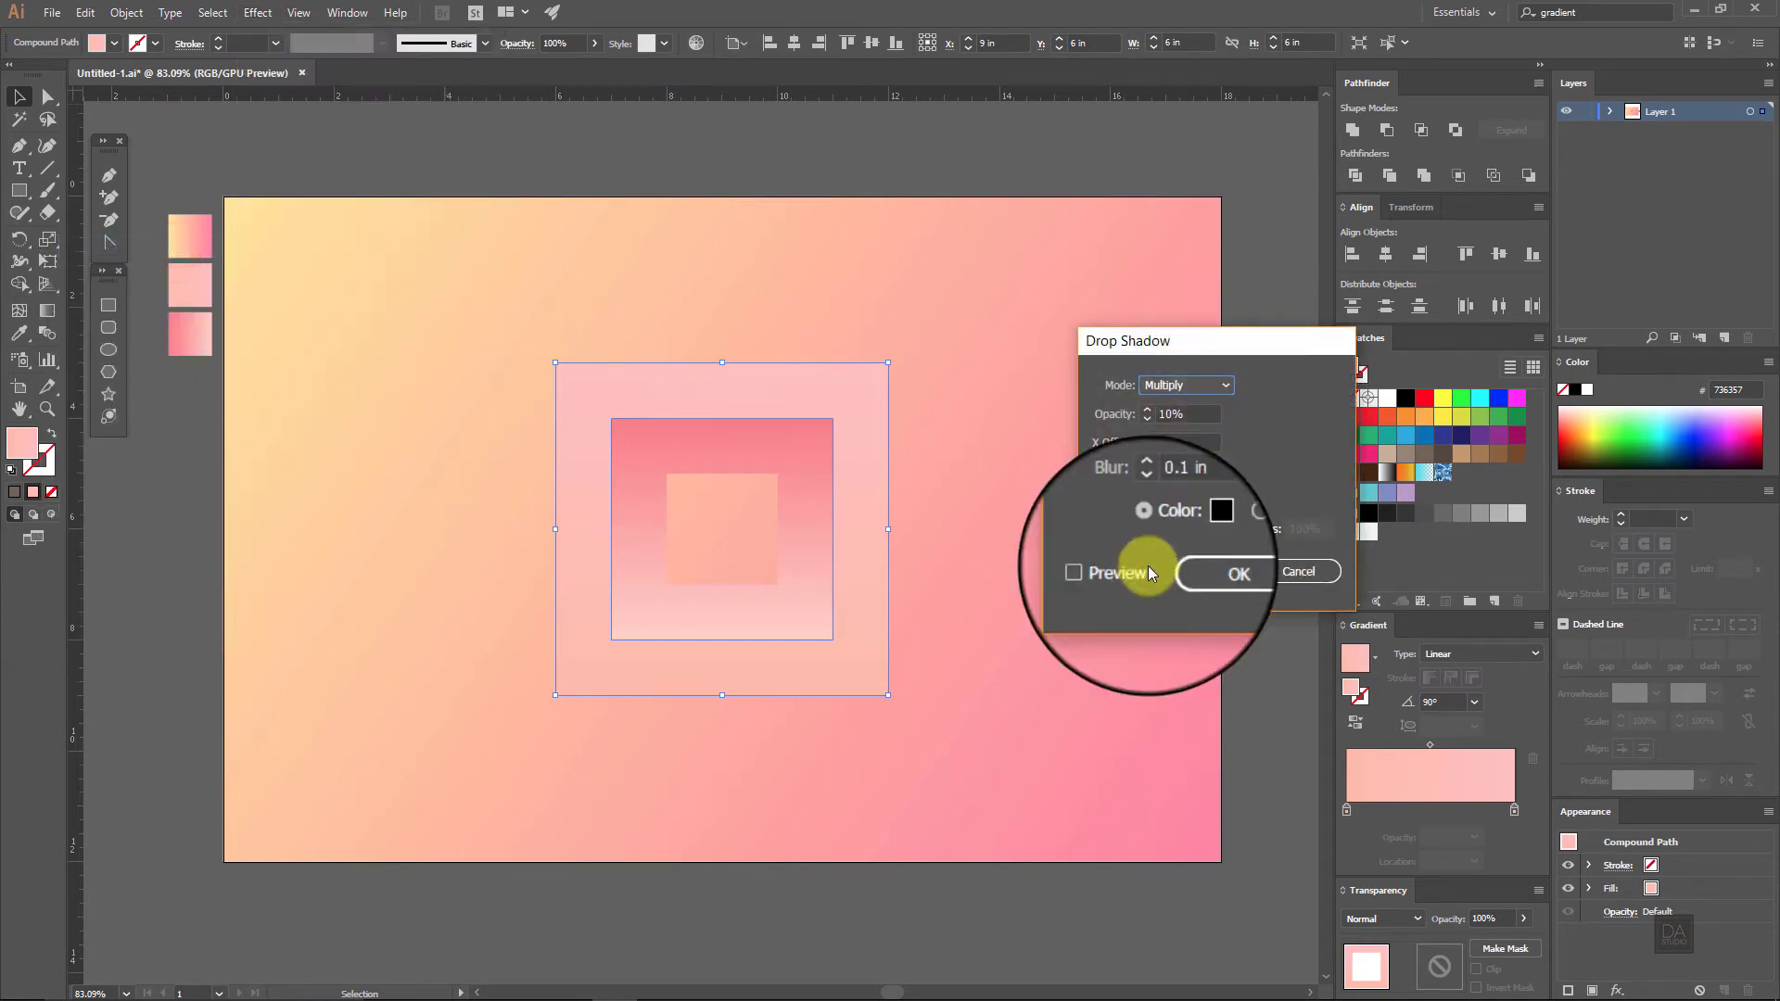
pyautogui.click(1113, 570)
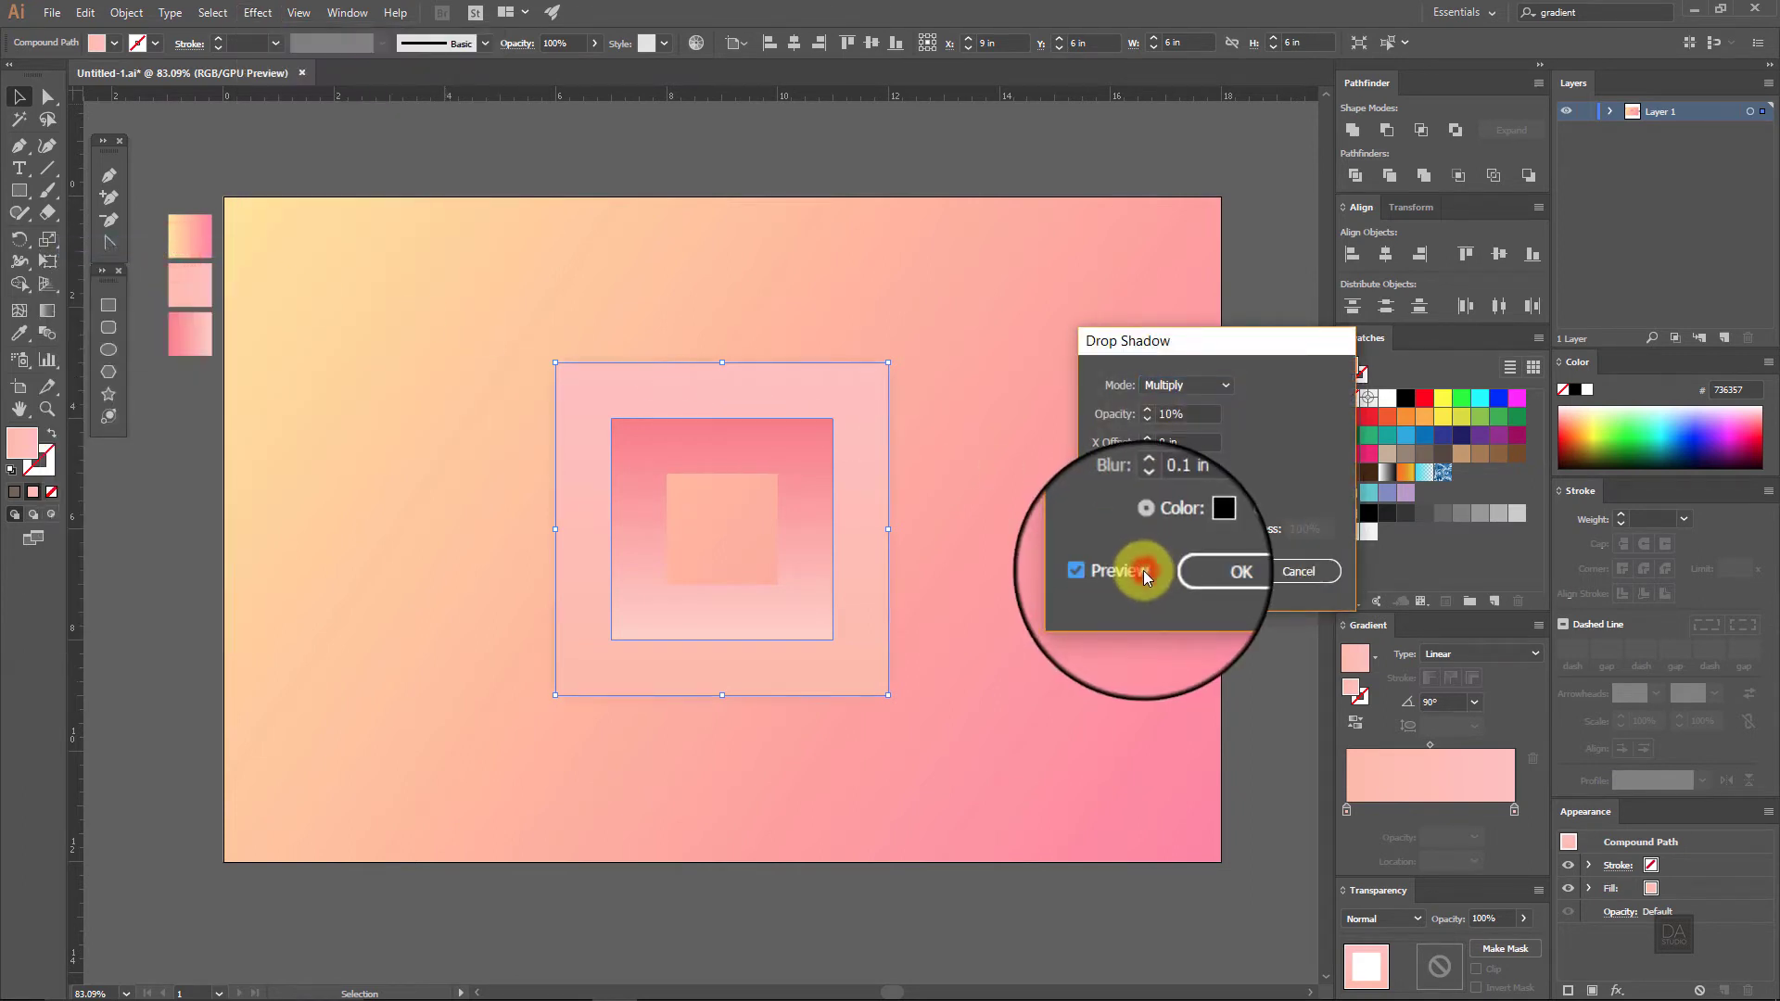
pyautogui.click(1168, 414)
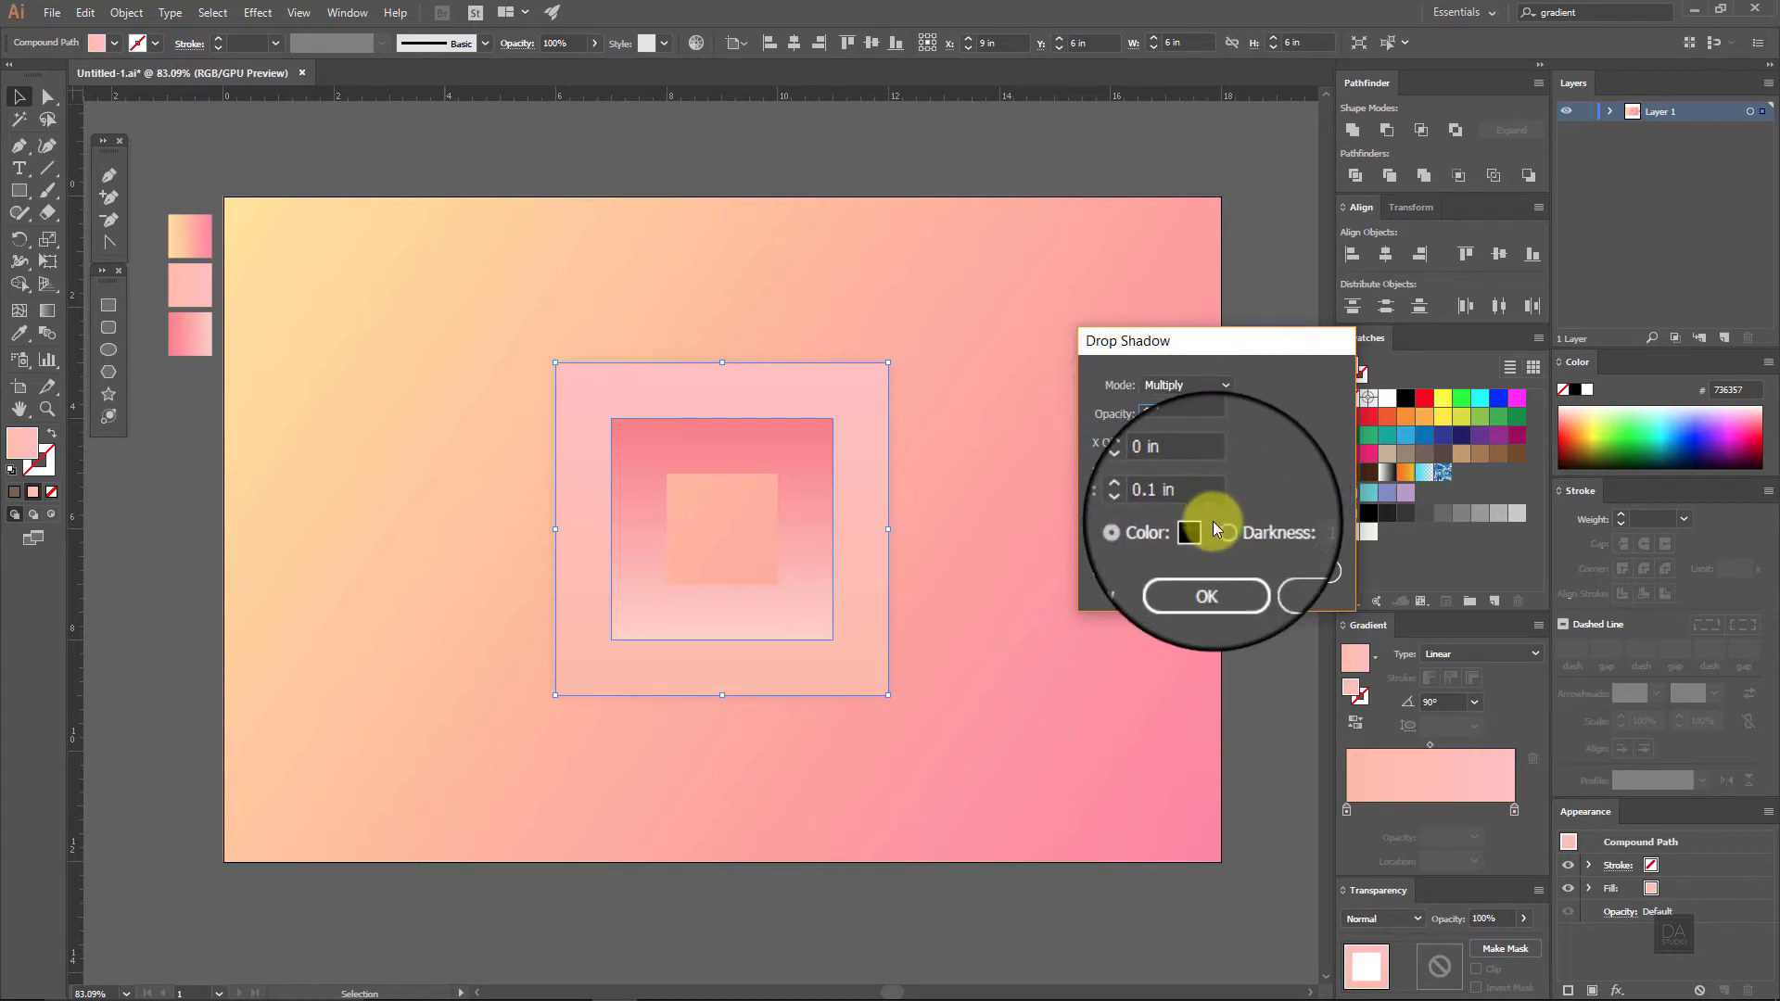
pyautogui.write('15')
pyautogui.click(1176, 572)
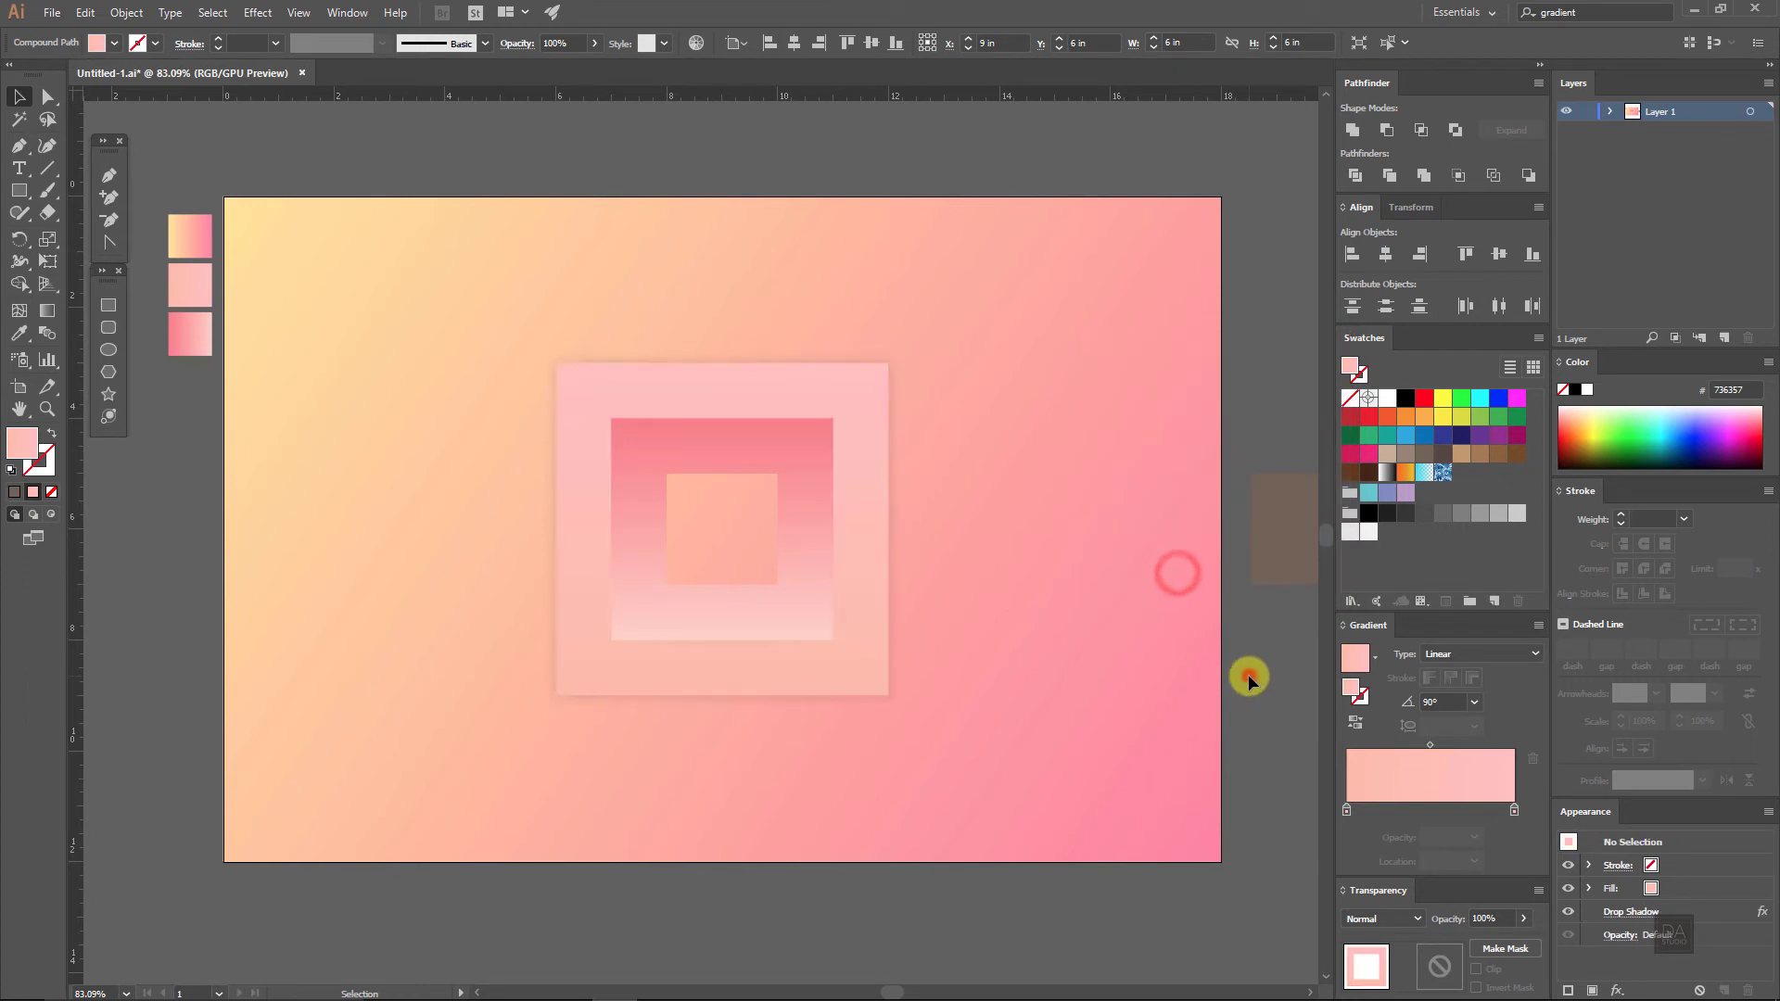
pyautogui.click(1247, 678)
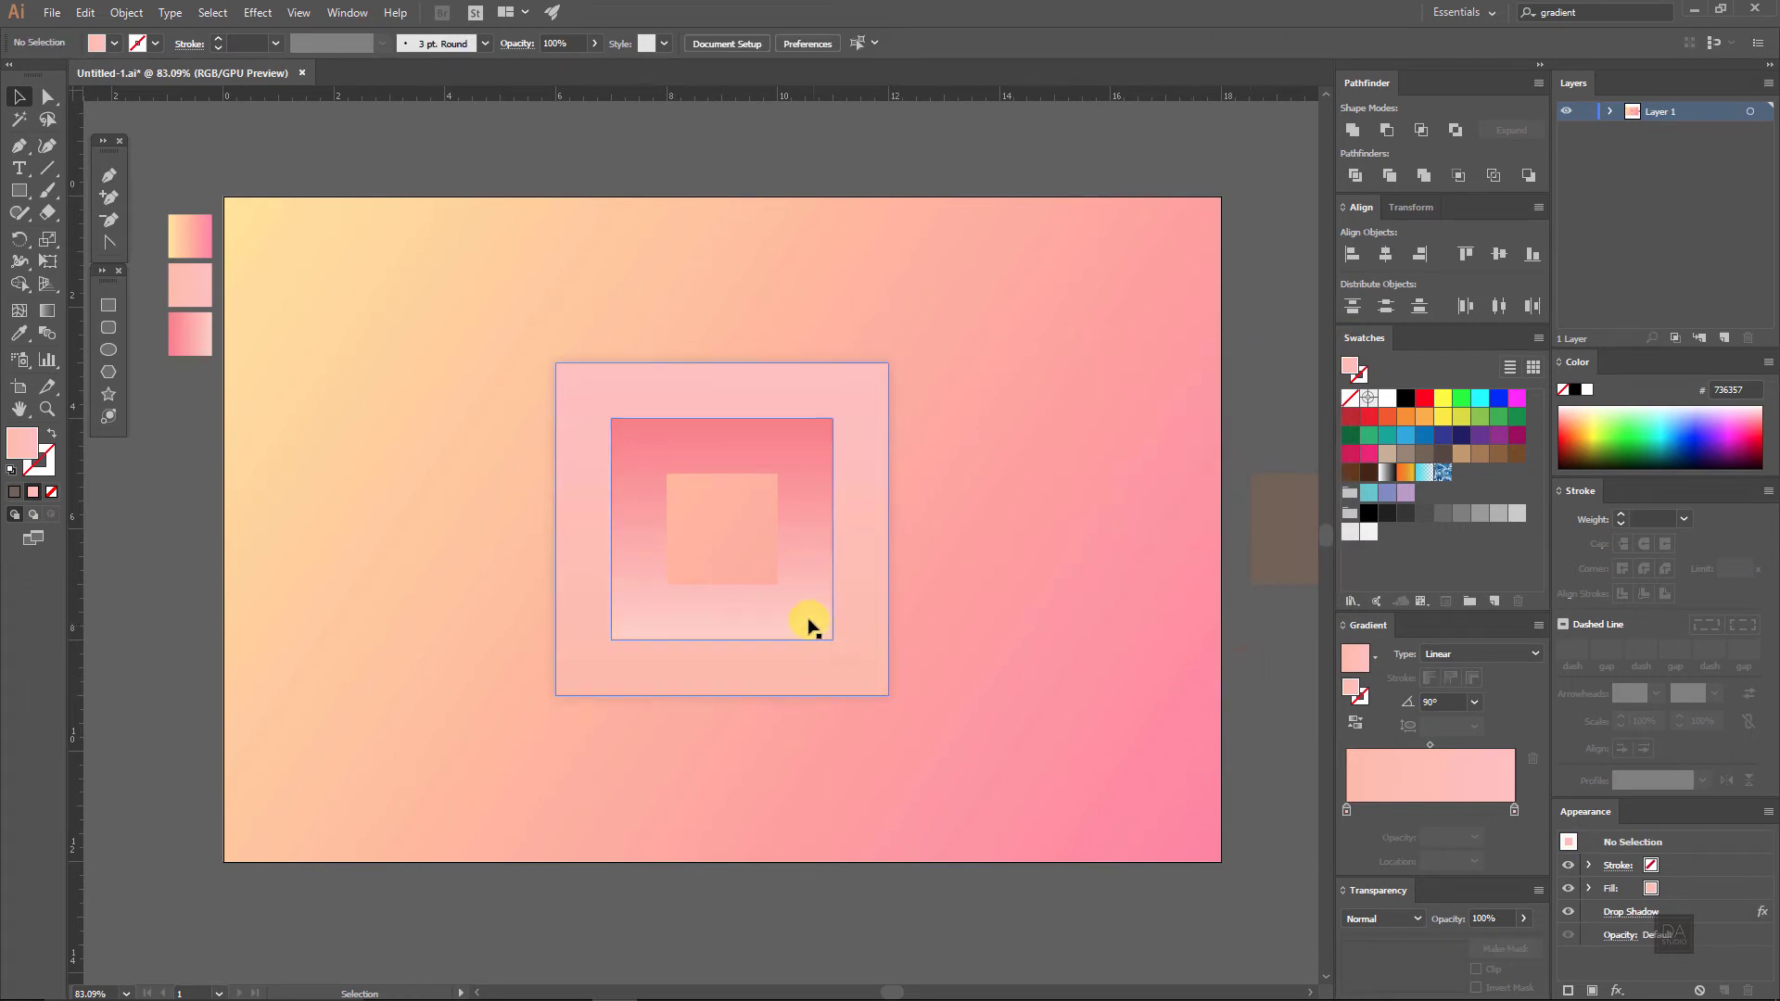
# Step: Add a 15% Multiply drop shadow with zero offset and 0.1 in blur to the middle frame
pyautogui.click(809, 617)
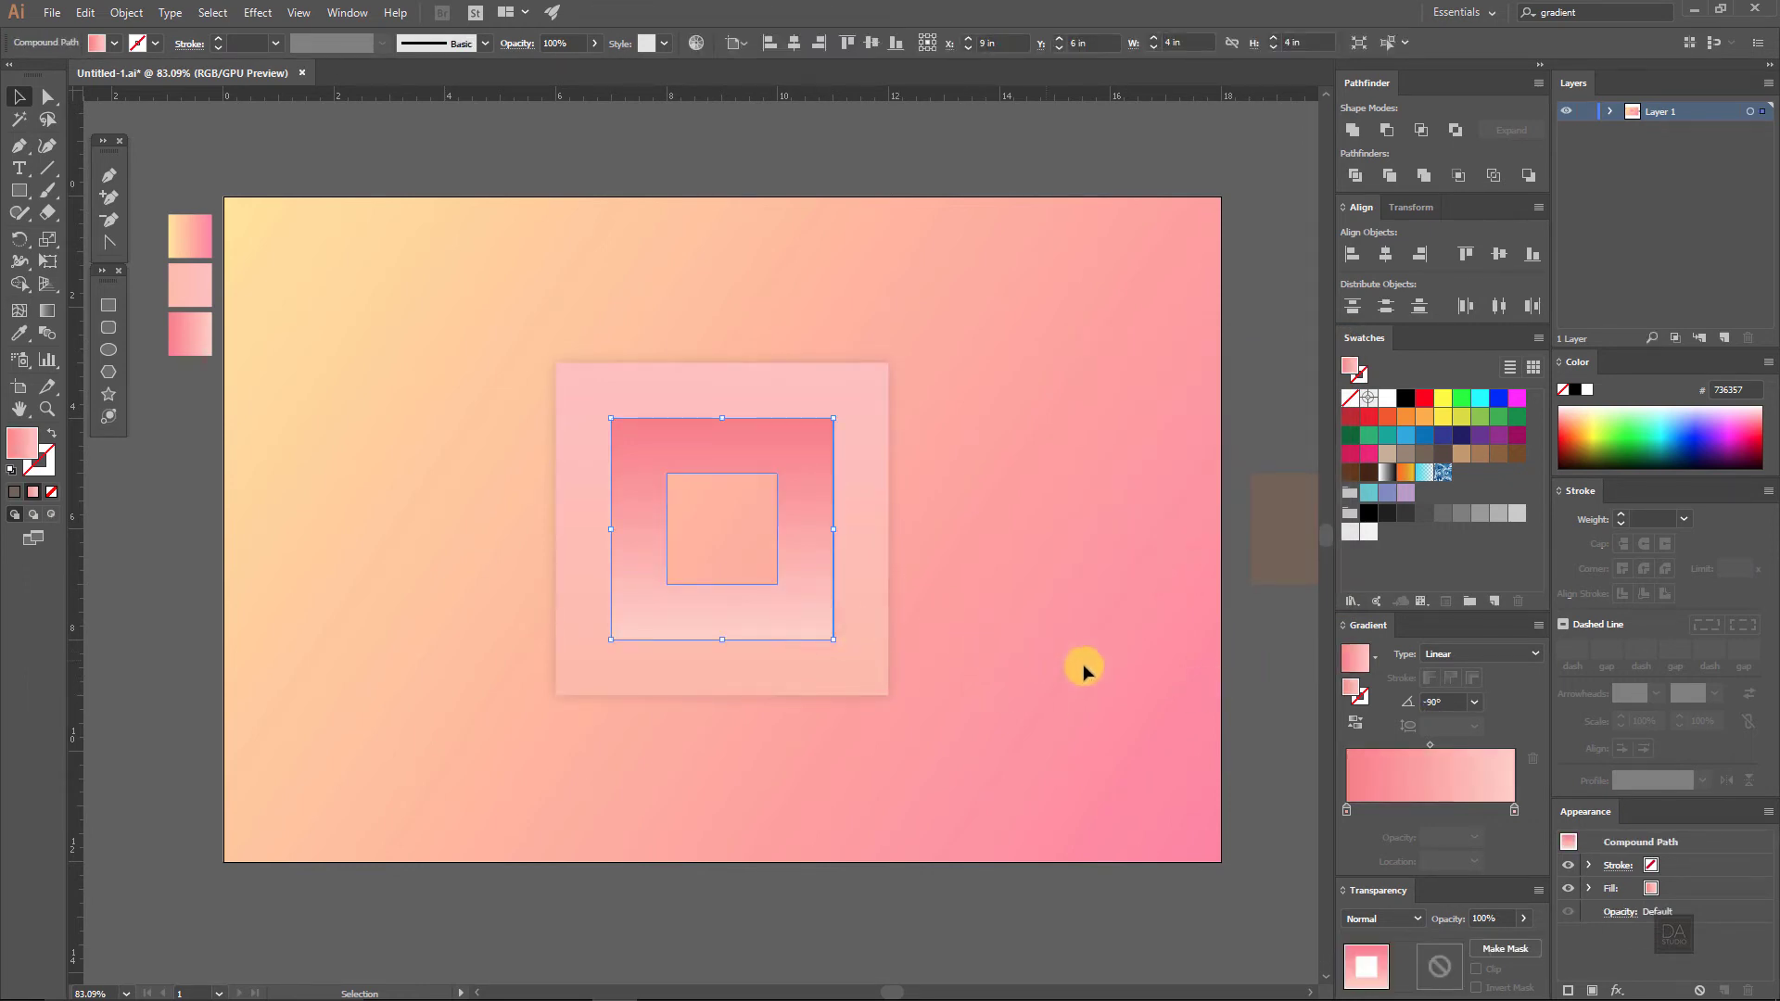
pyautogui.click(1281, 714)
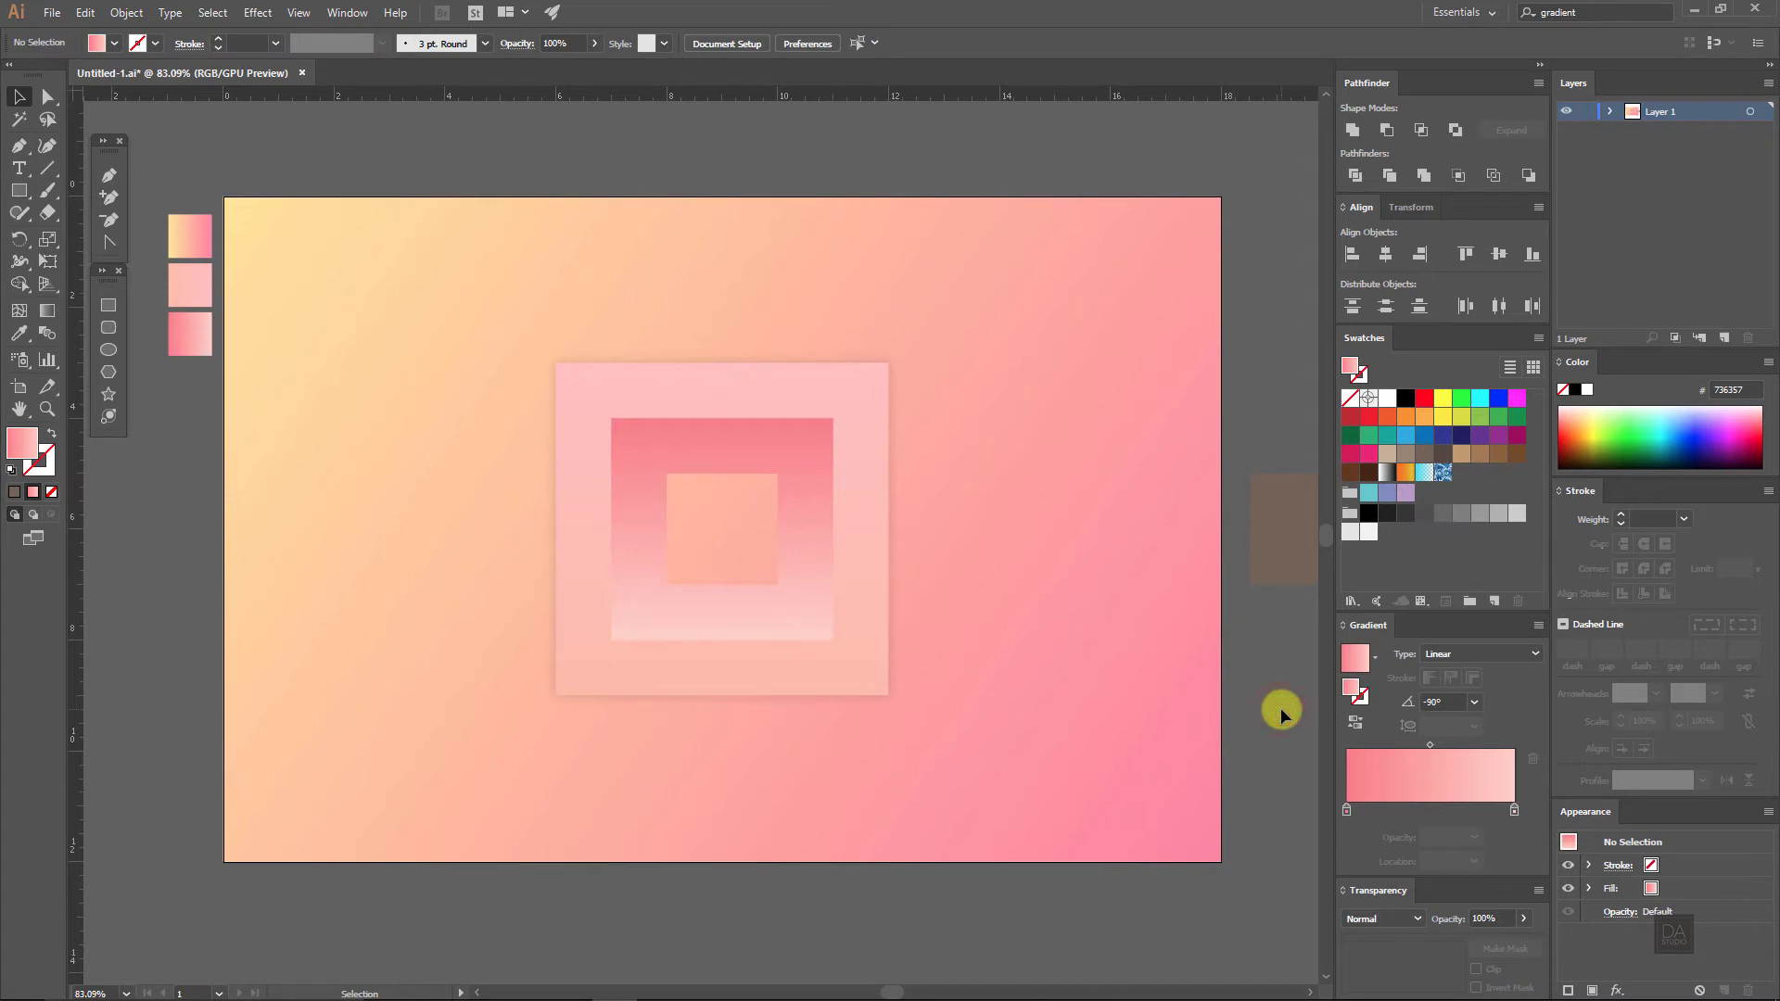
pyautogui.click(822, 613)
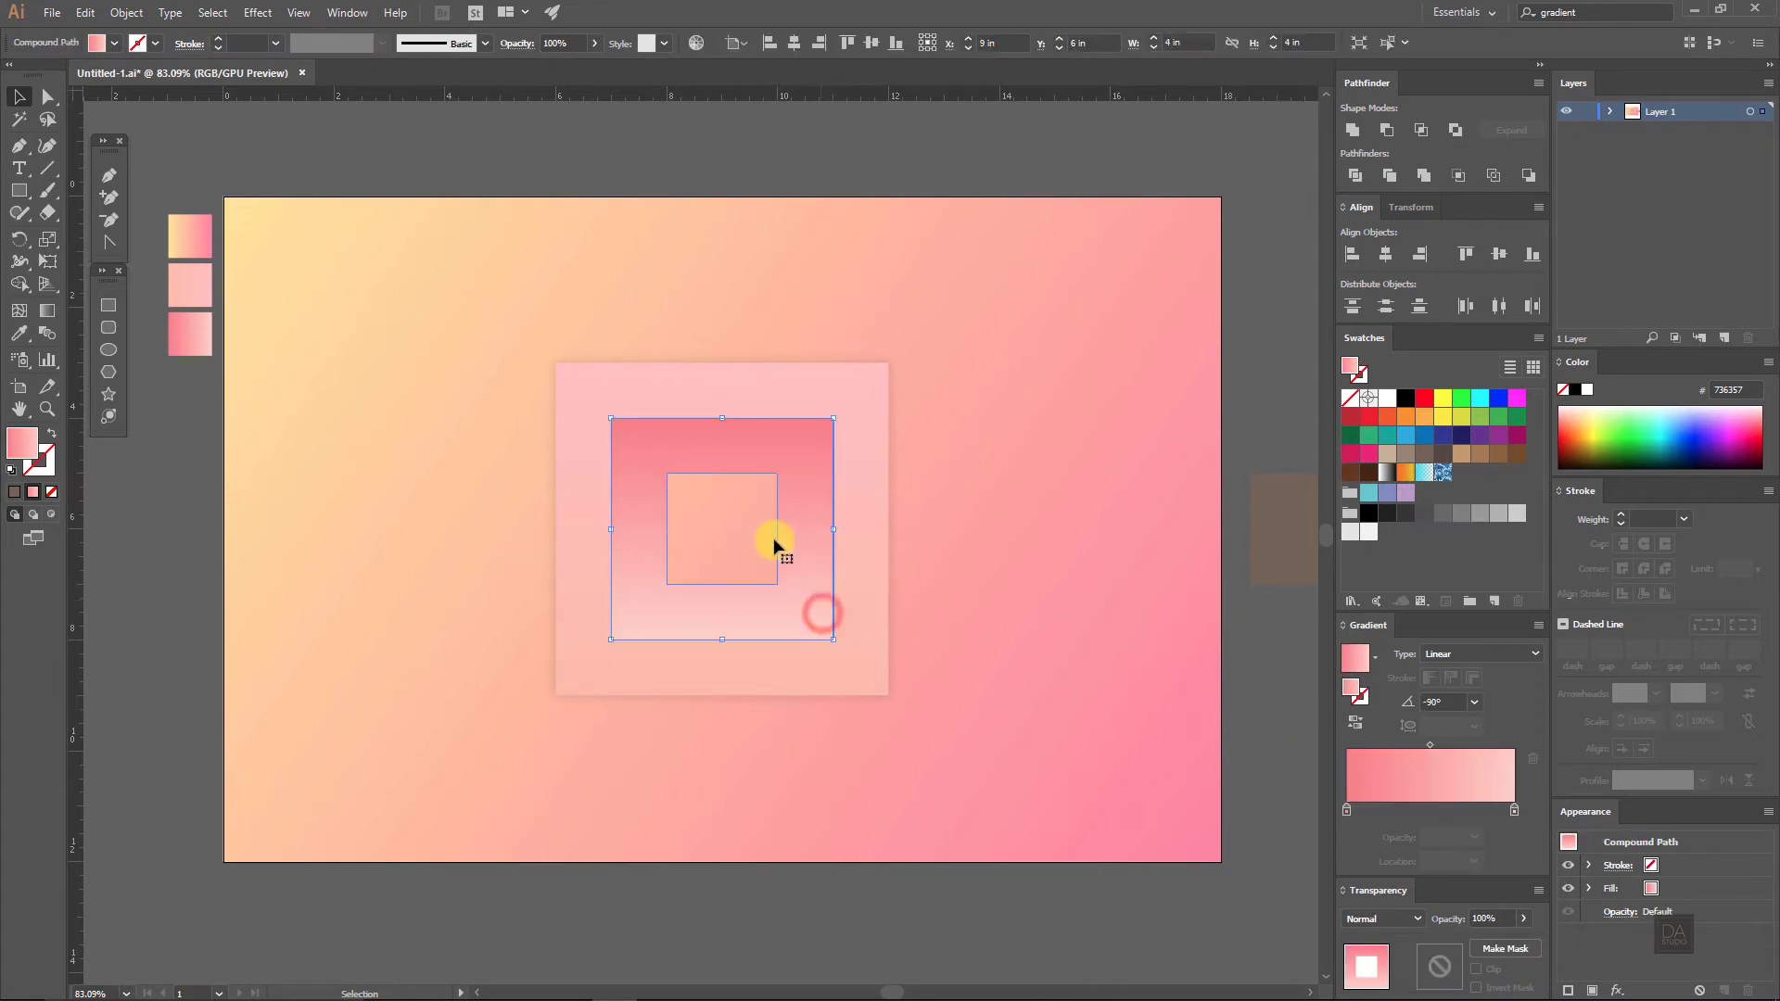
pyautogui.click(264, 13)
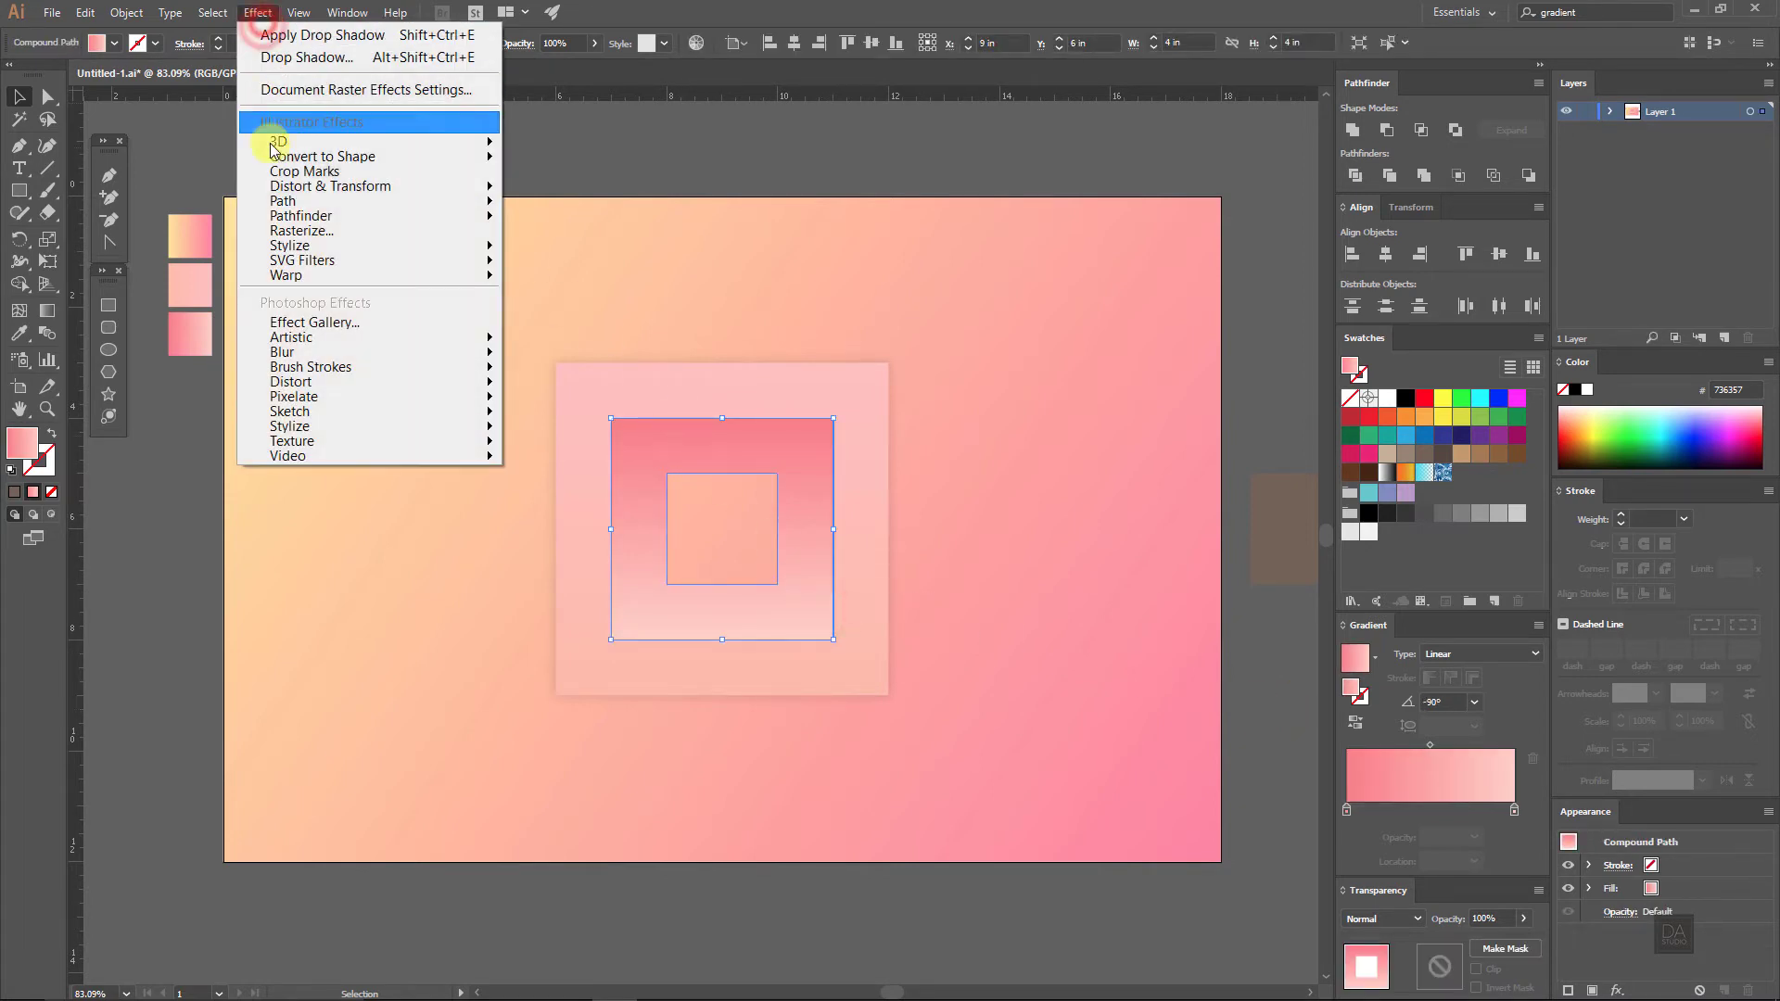
pyautogui.click(216, 248)
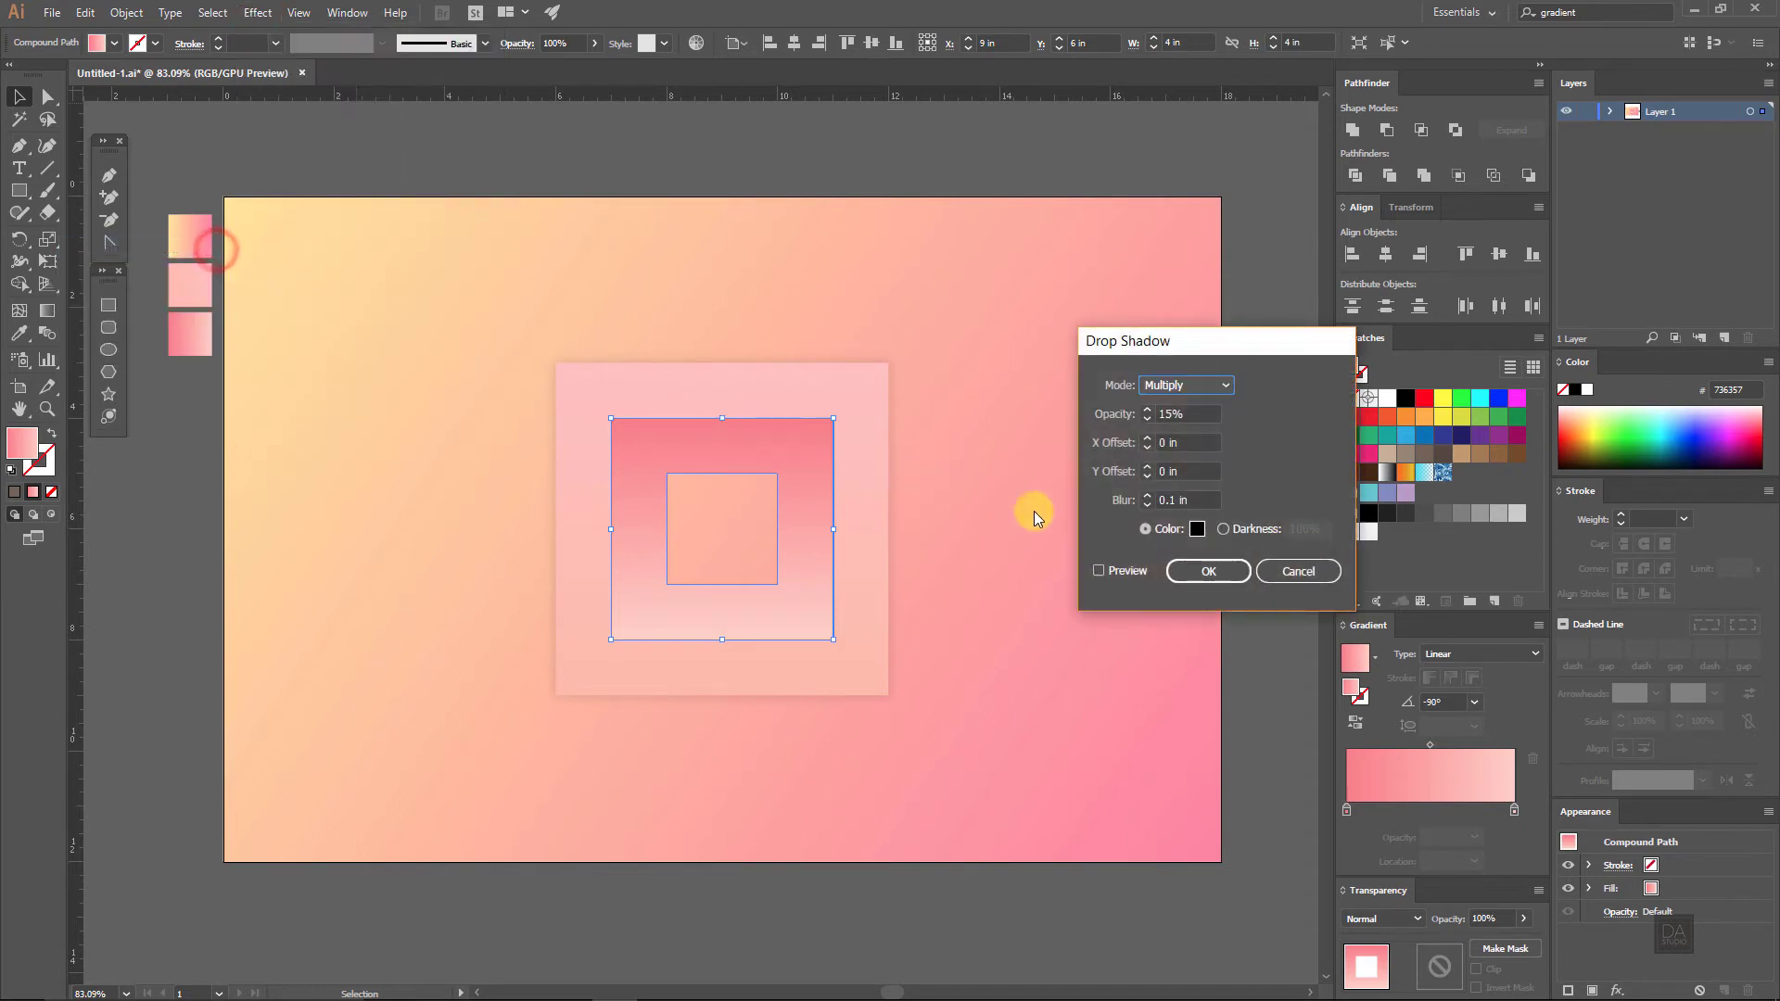
pyautogui.click(1127, 570)
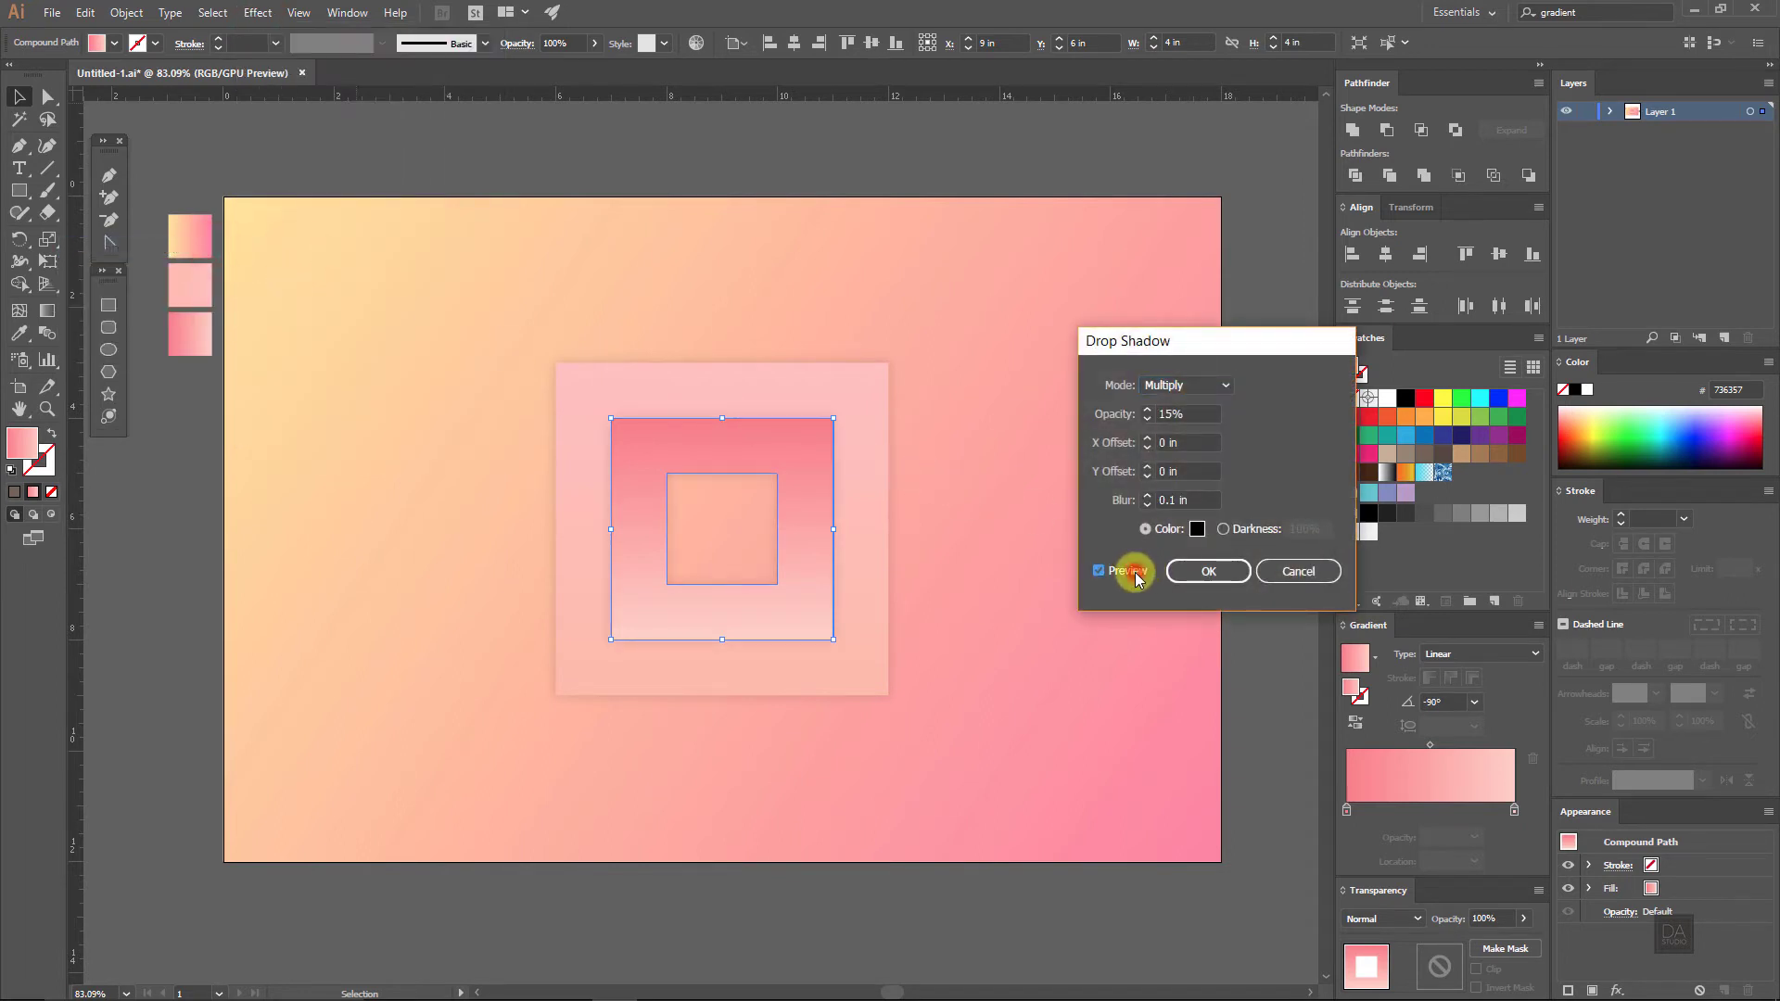
pyautogui.click(1184, 572)
pyautogui.click(1282, 660)
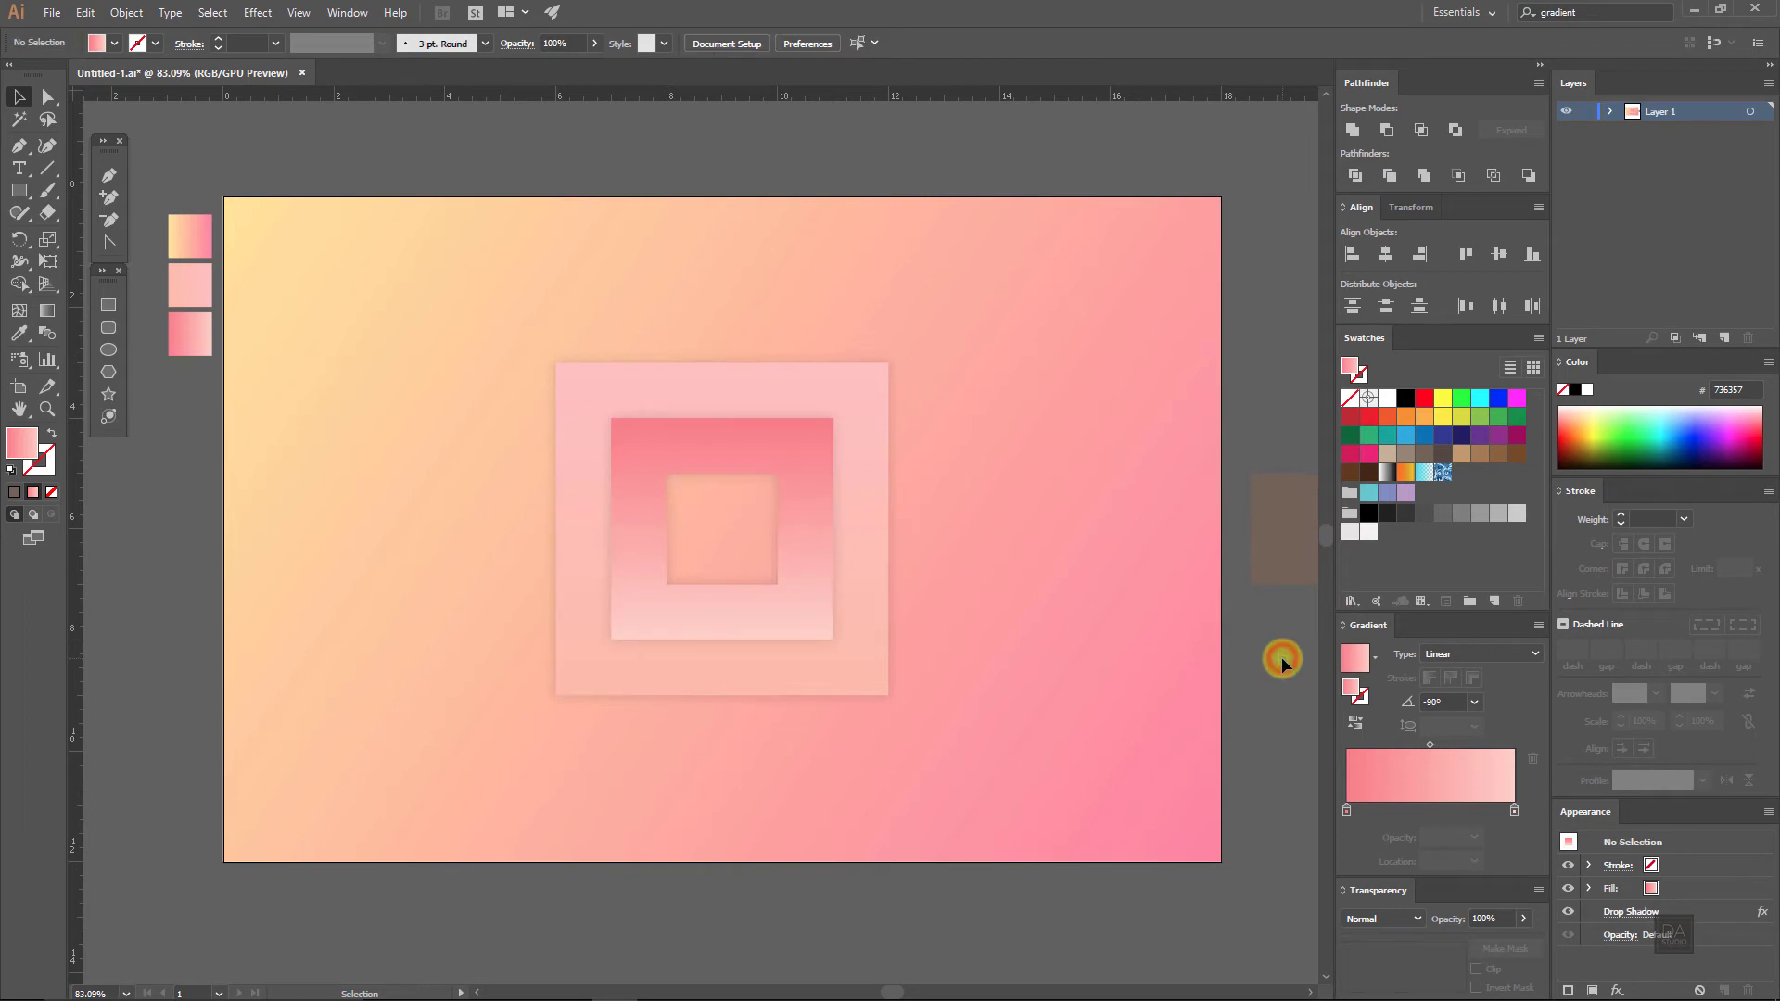
# Step: Send the middle frame backward one step in the stacking order
pyautogui.click(821, 609)
pyautogui.rightClick(796, 603)
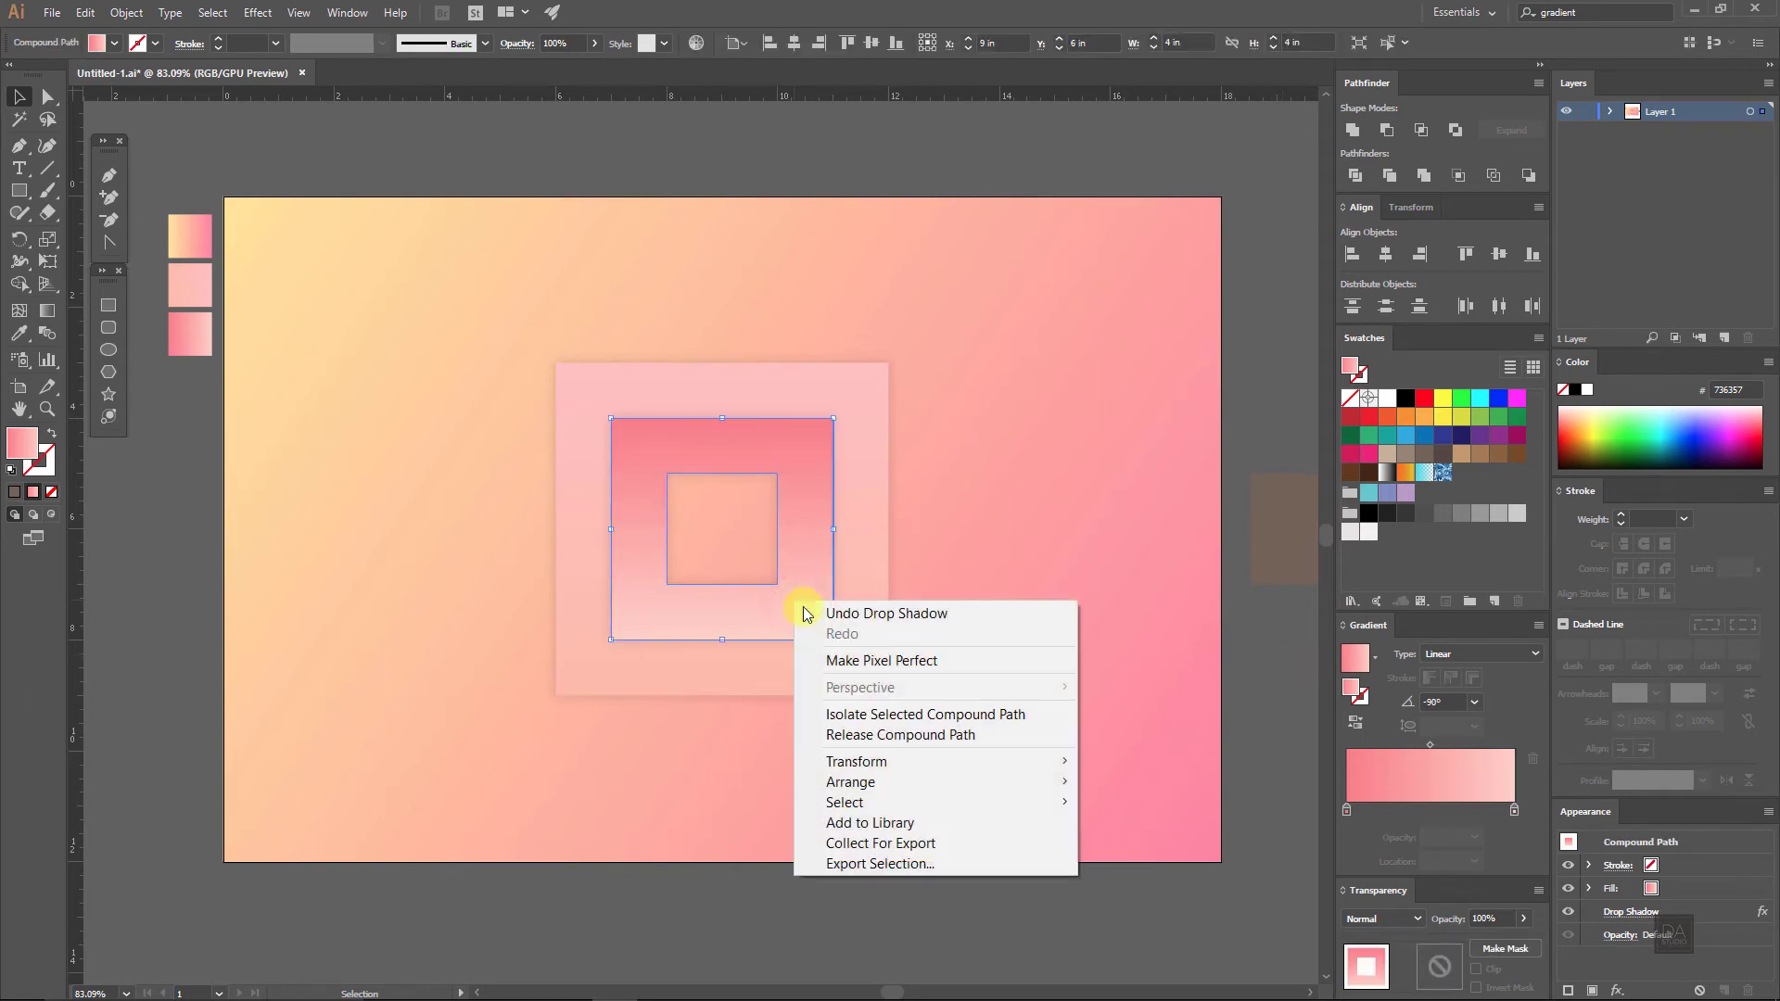
pyautogui.moveTo(850, 782)
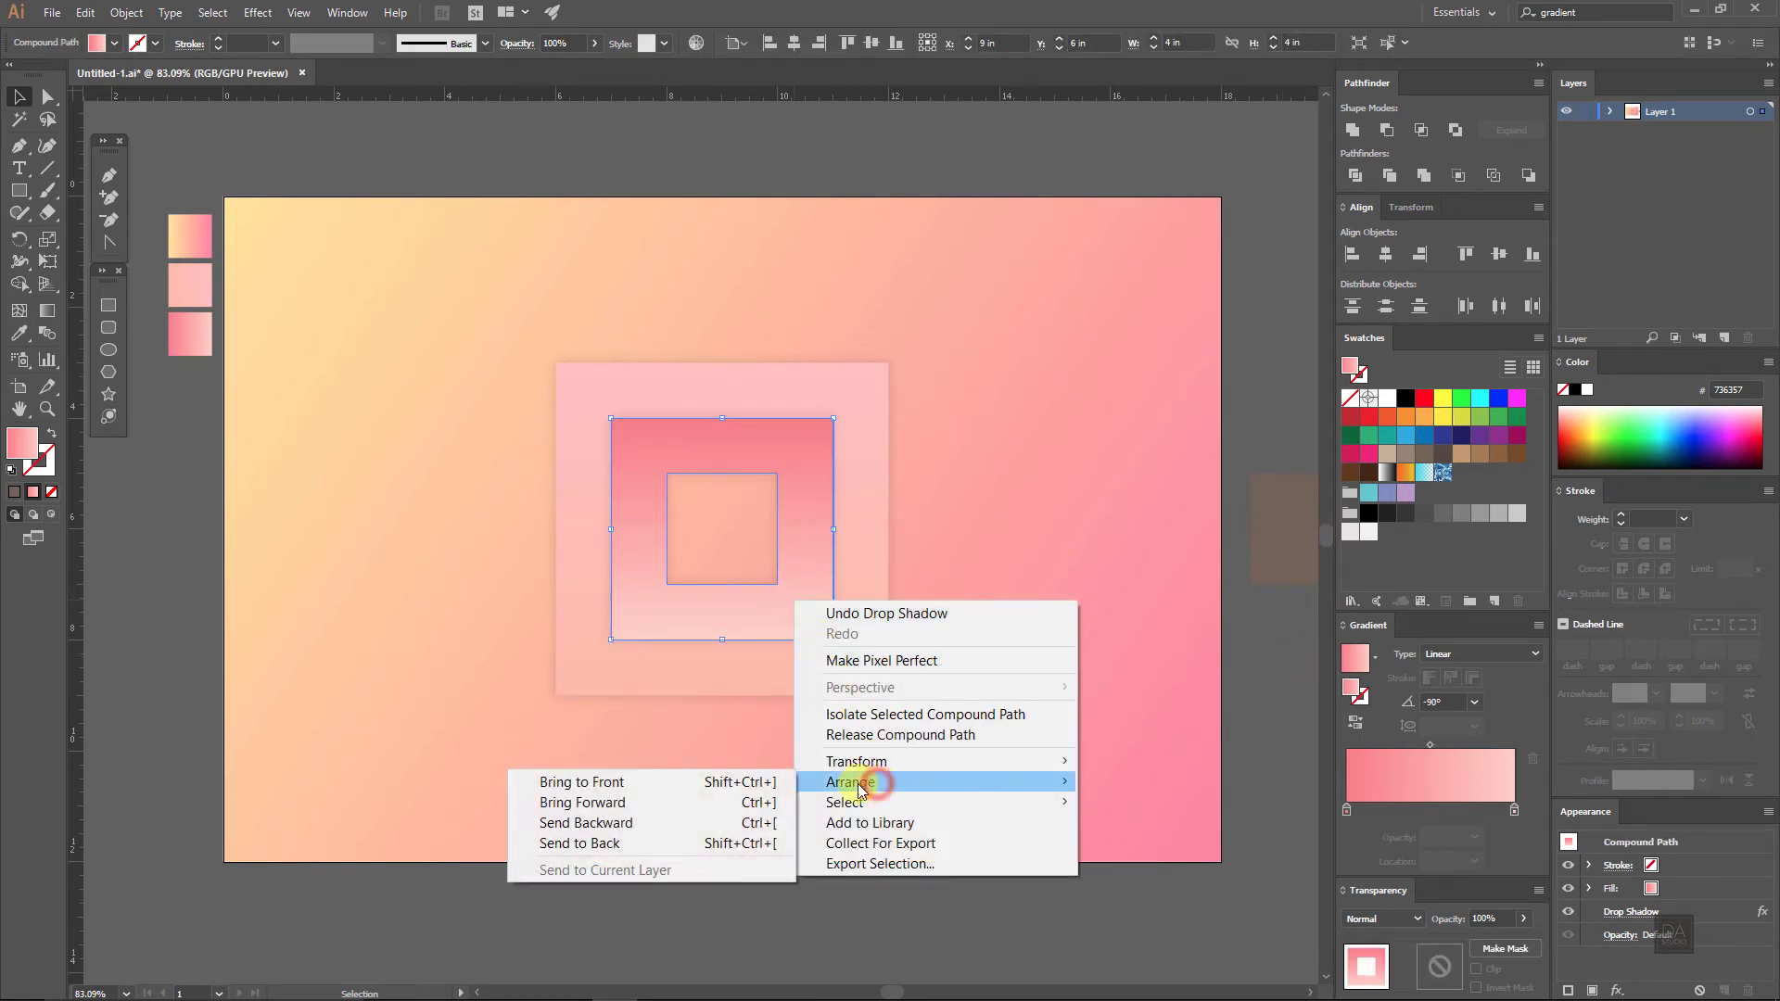
pyautogui.click(719, 822)
pyautogui.click(803, 874)
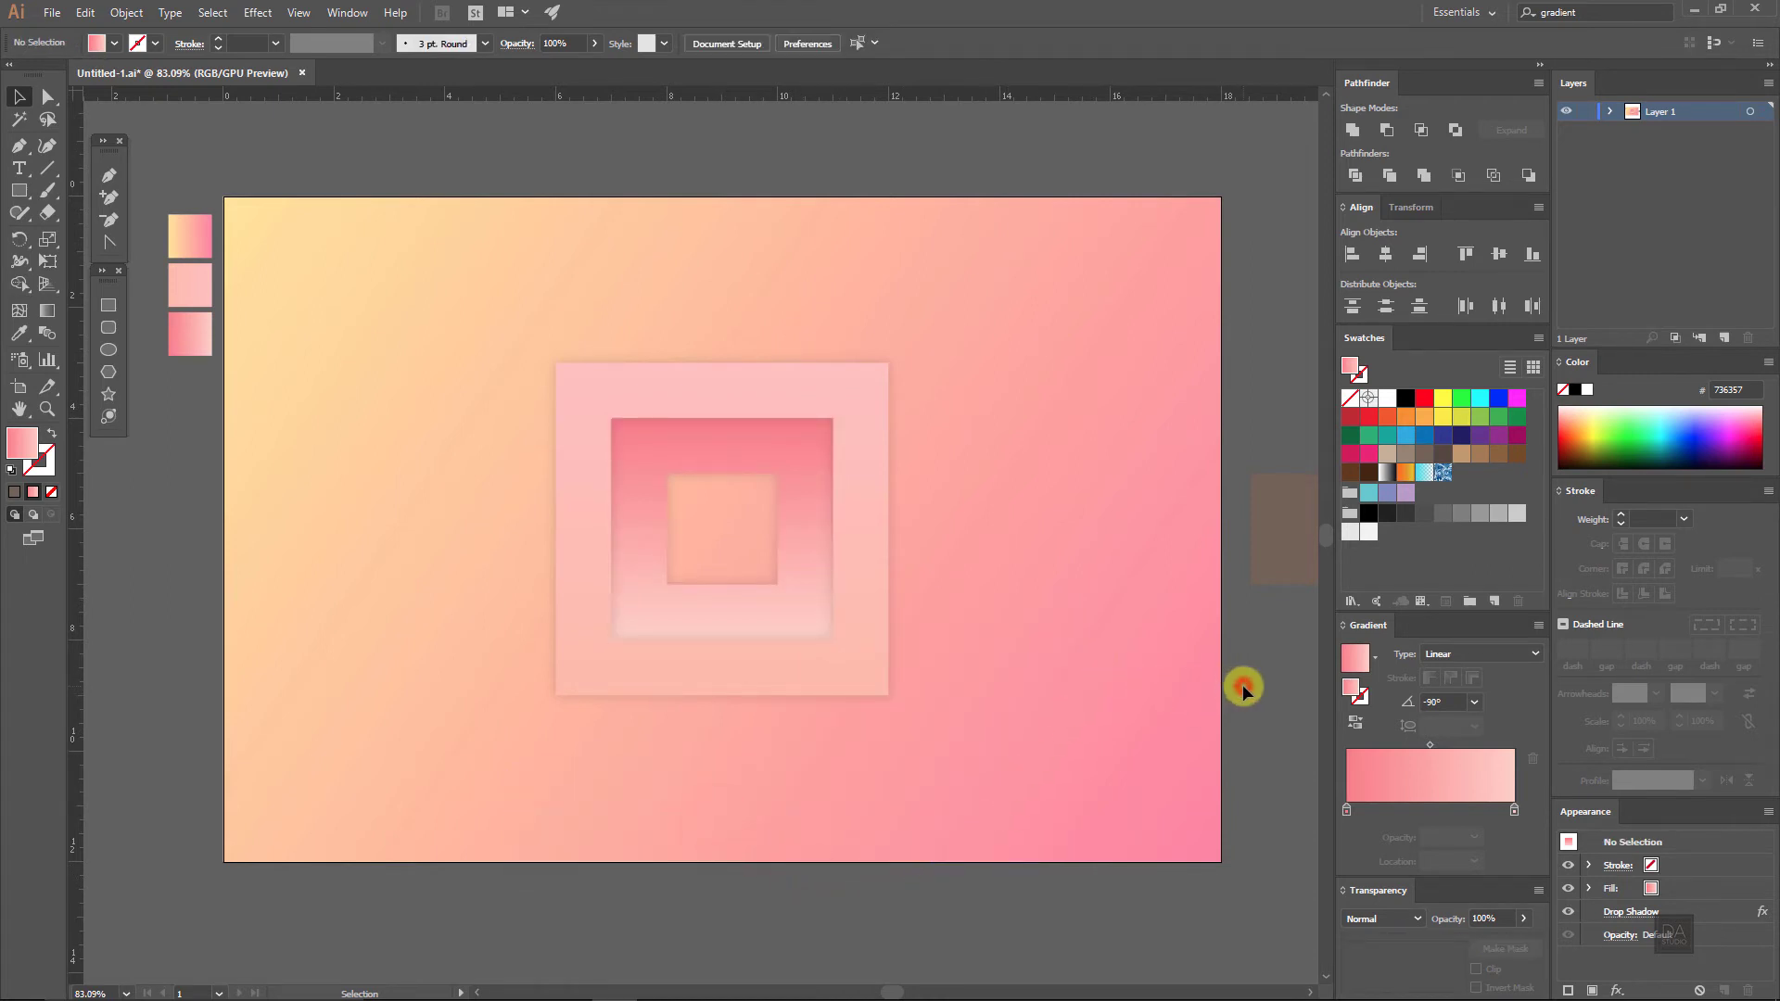
# Step: Scale the nested frames up slightly from the corner
pyautogui.moveTo(513, 714); pyautogui.dragTo(514, 714)
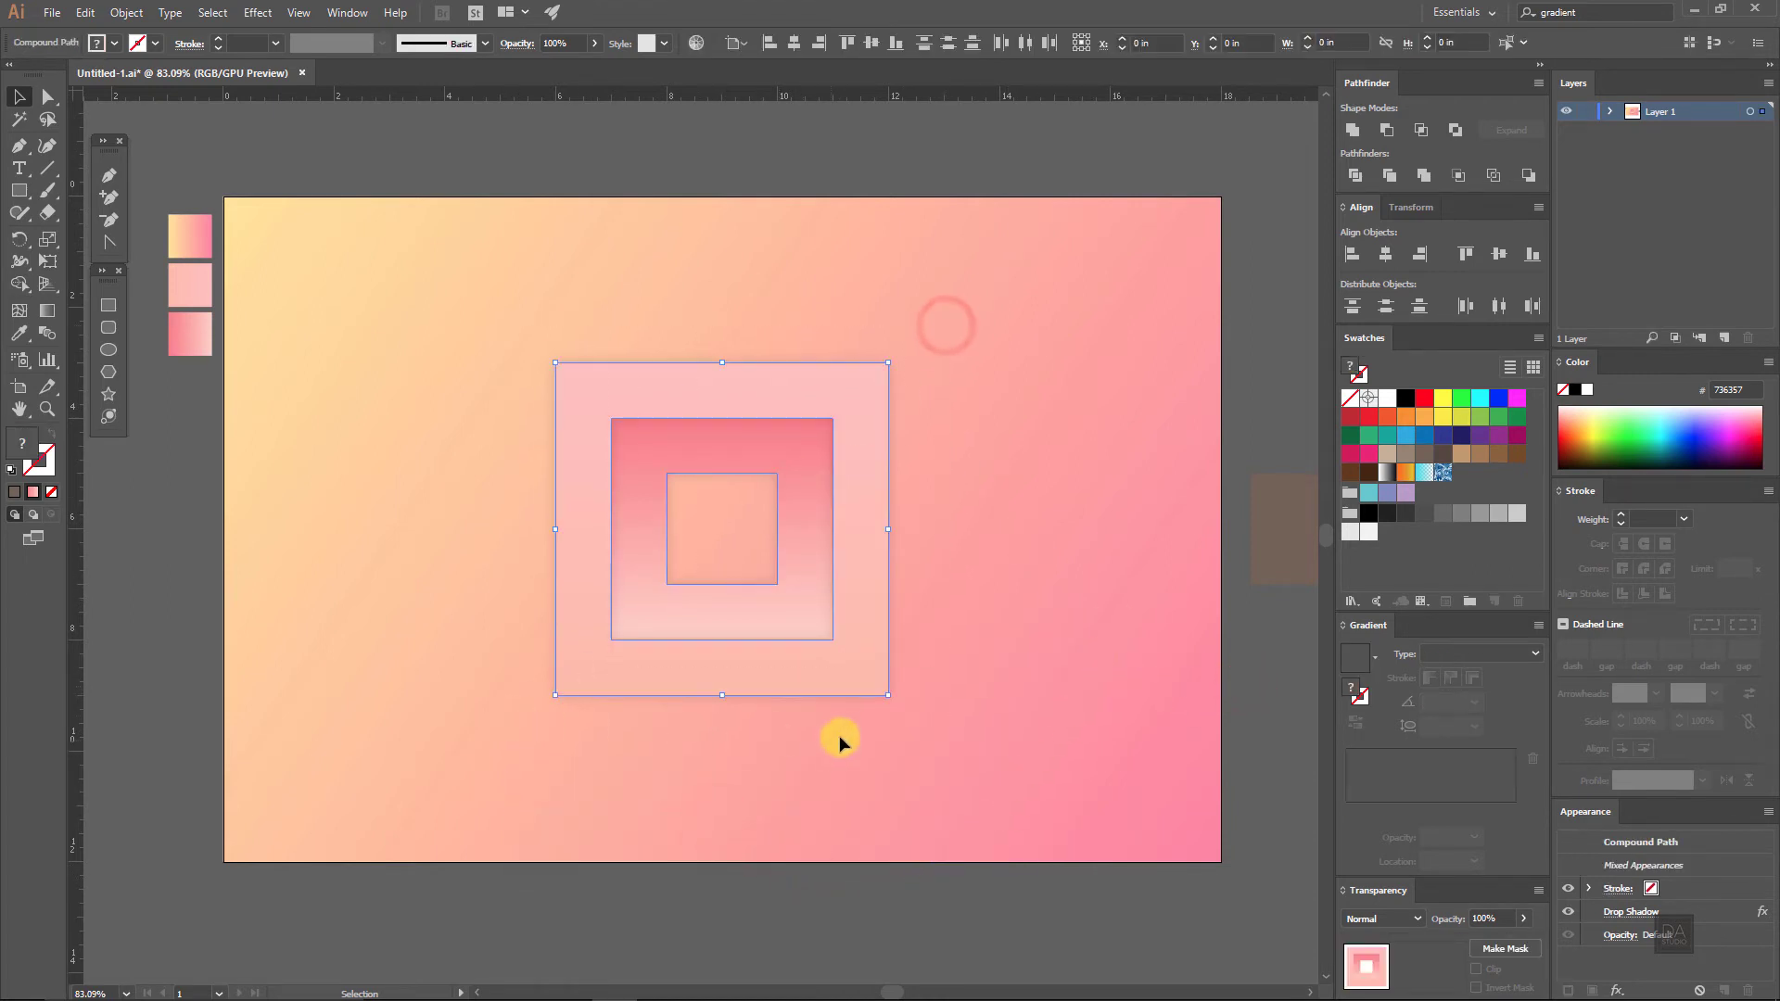
pyautogui.moveTo(889, 696); pyautogui.dragTo(922, 714)
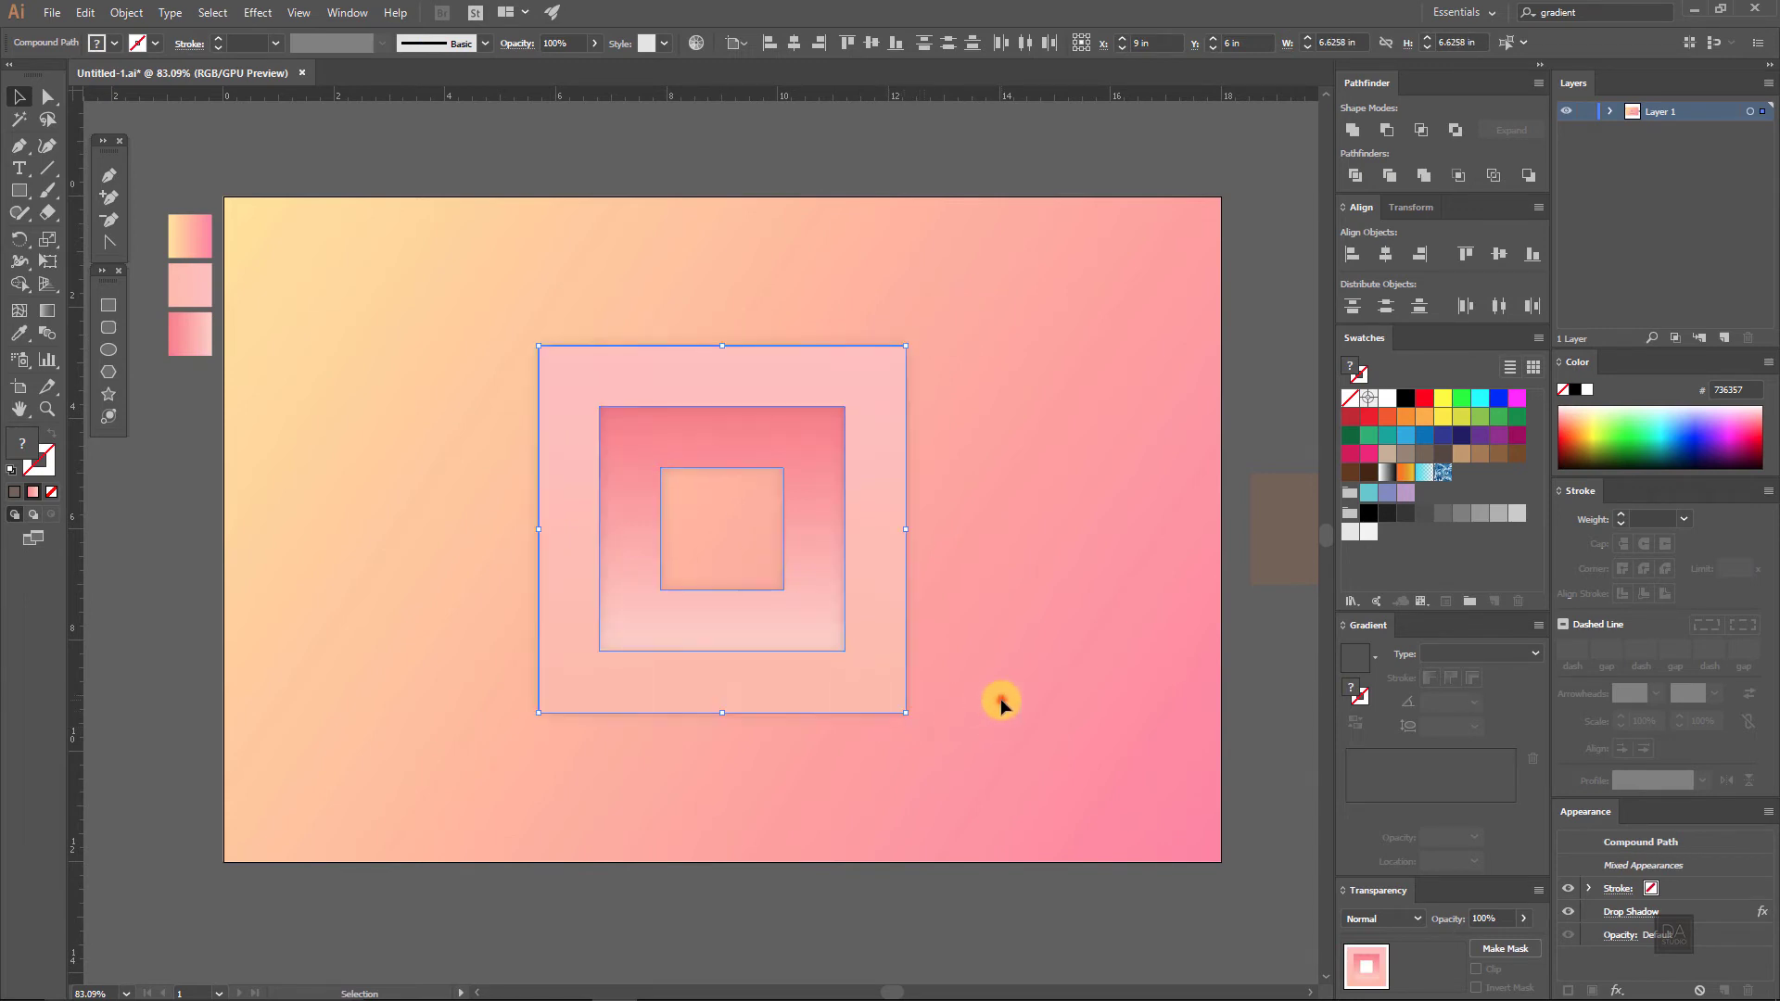
pyautogui.click(1004, 697)
pyautogui.scroll(-1, 1011, 696)
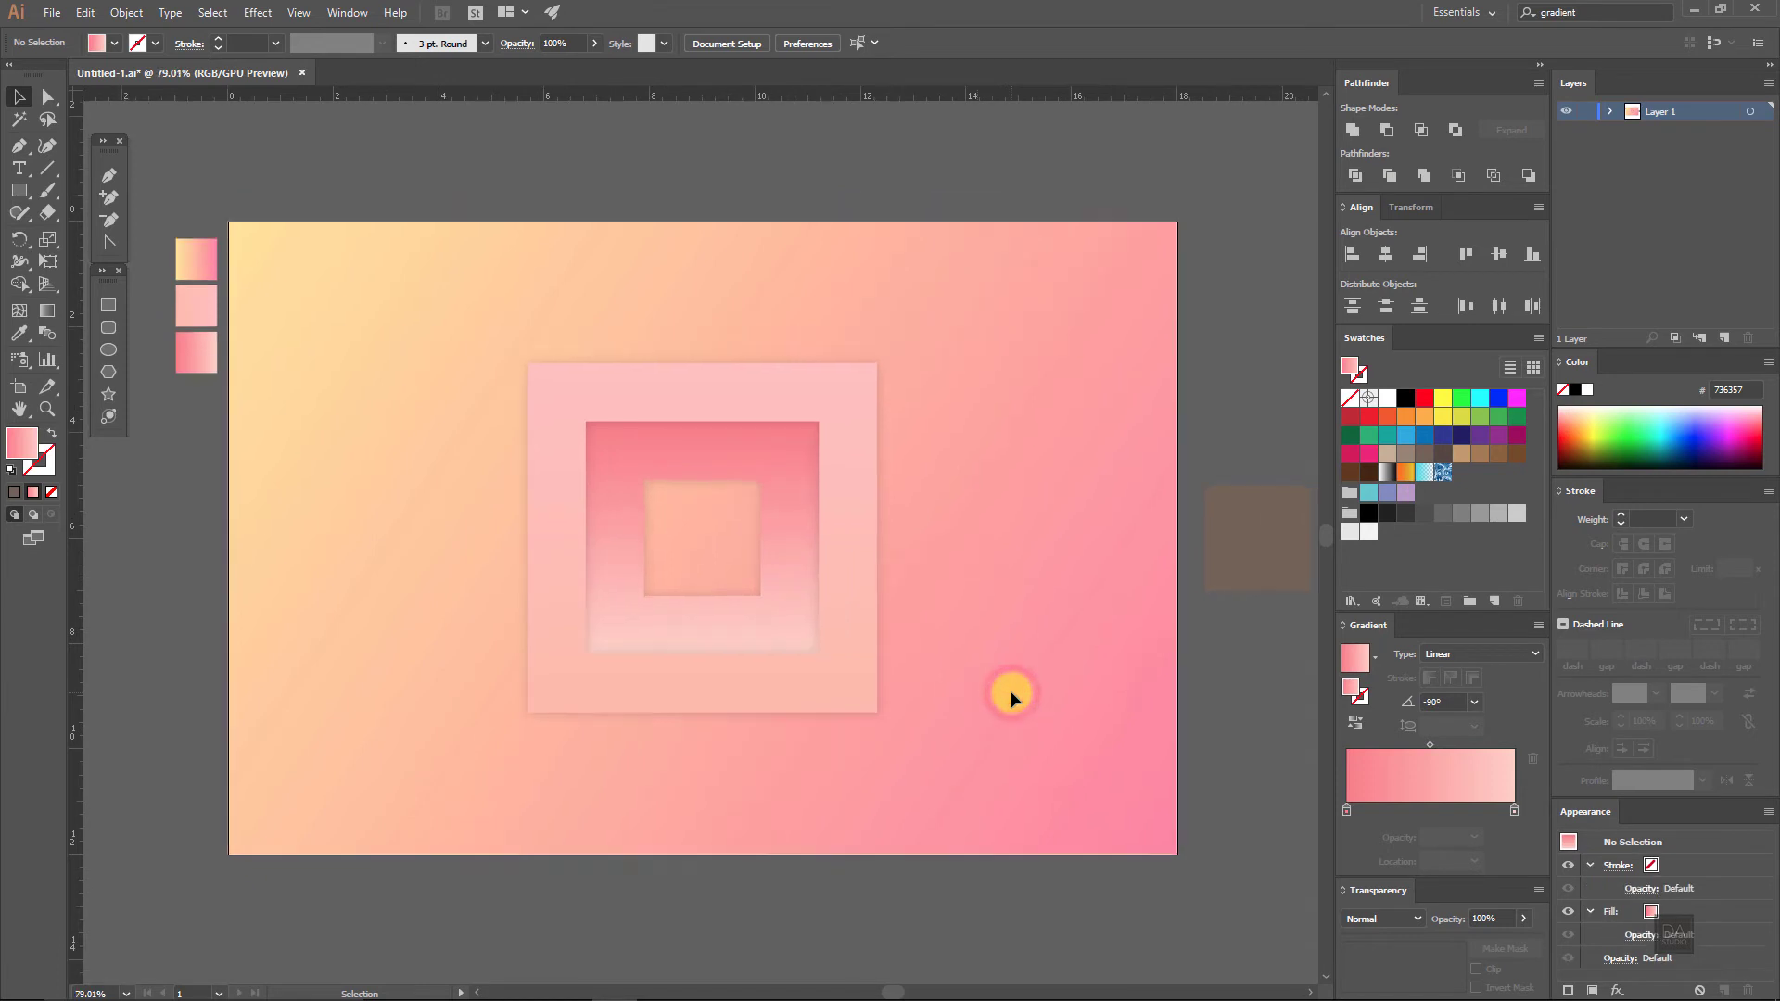
# Step: Move the brown square into the frames' centre and send it backward twice
pyautogui.click(1270, 576)
pyautogui.moveTo(1271, 577)
pyautogui.mouseDown()
pyautogui.moveTo(710, 587)
pyautogui.moveTo(763, 599)
pyautogui.mouseUp()
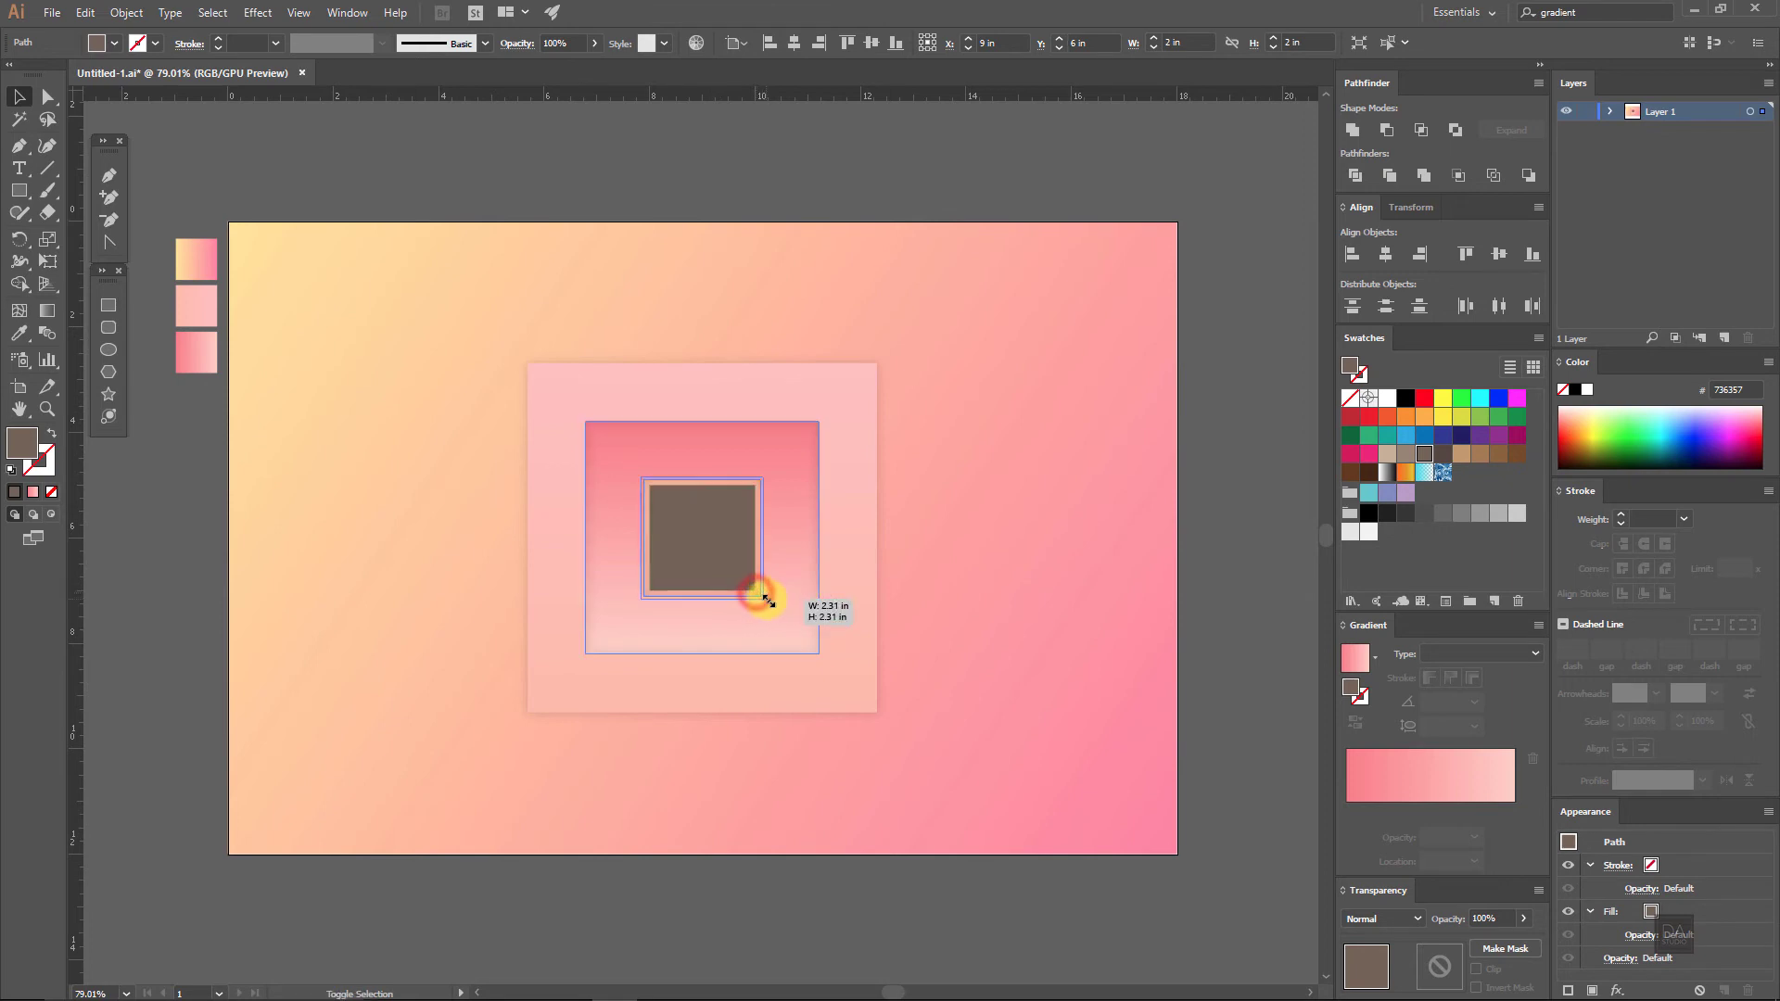
pyautogui.rightClick(737, 558)
pyautogui.moveTo(795, 849)
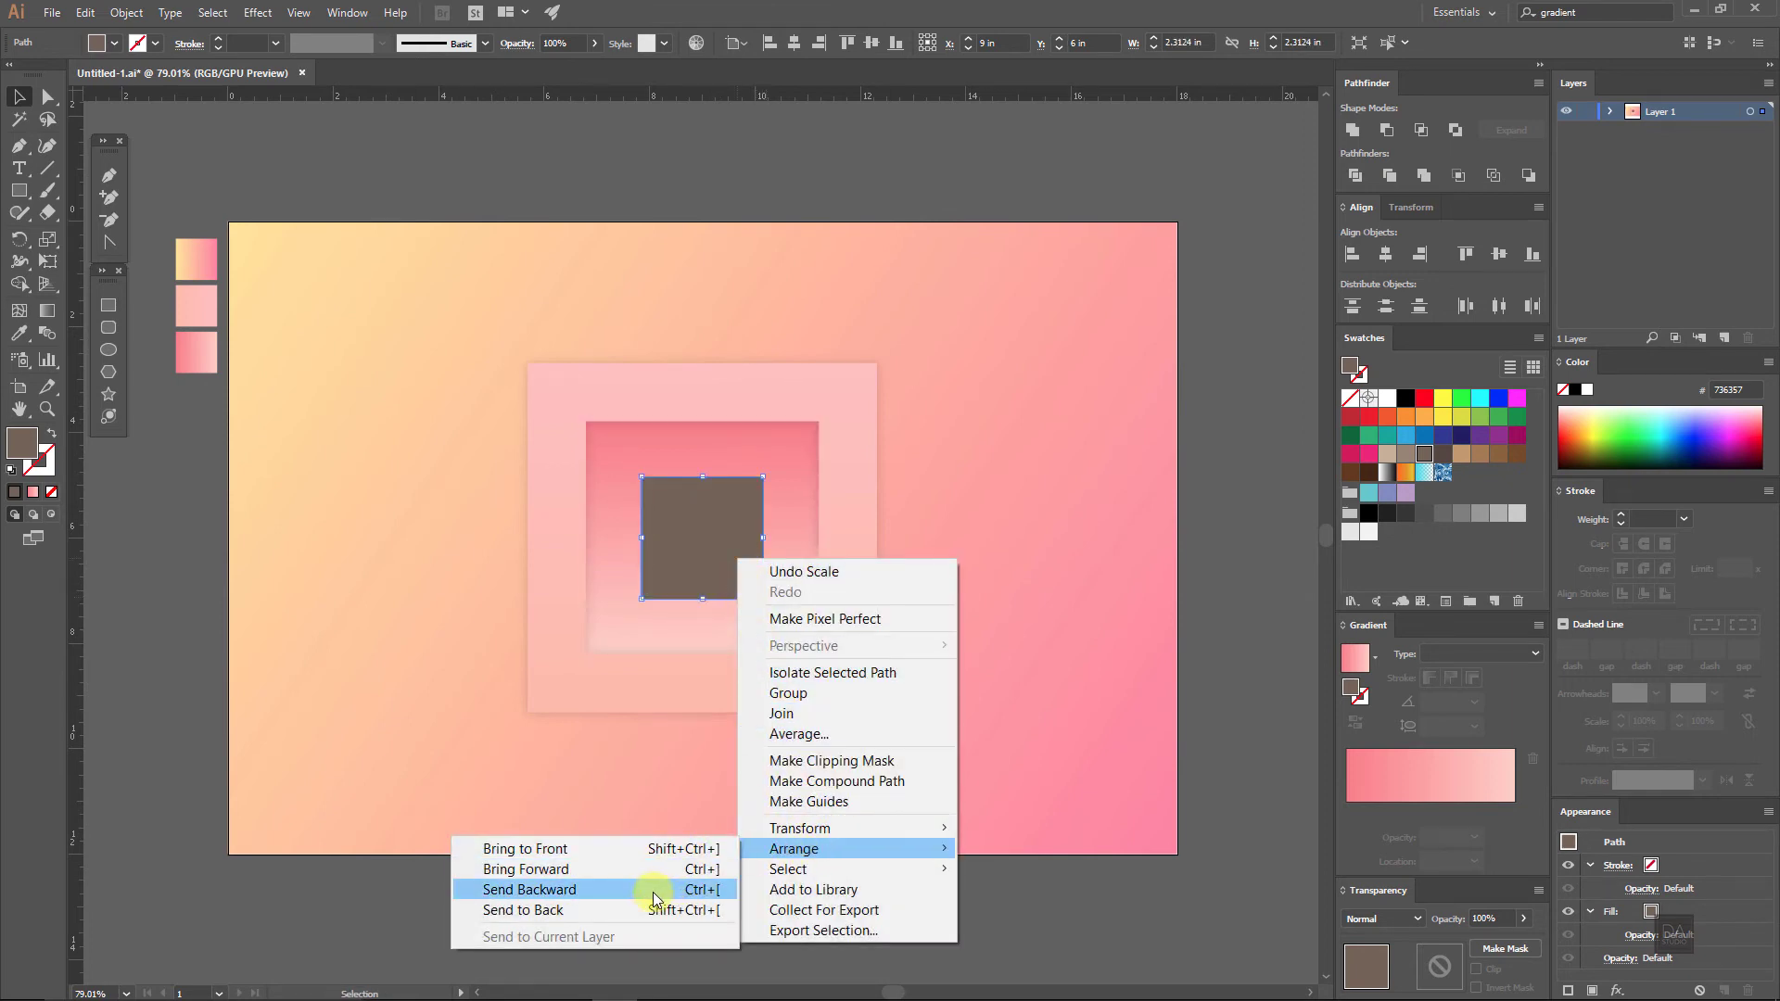
pyautogui.click(654, 892)
pyautogui.rightClick(674, 572)
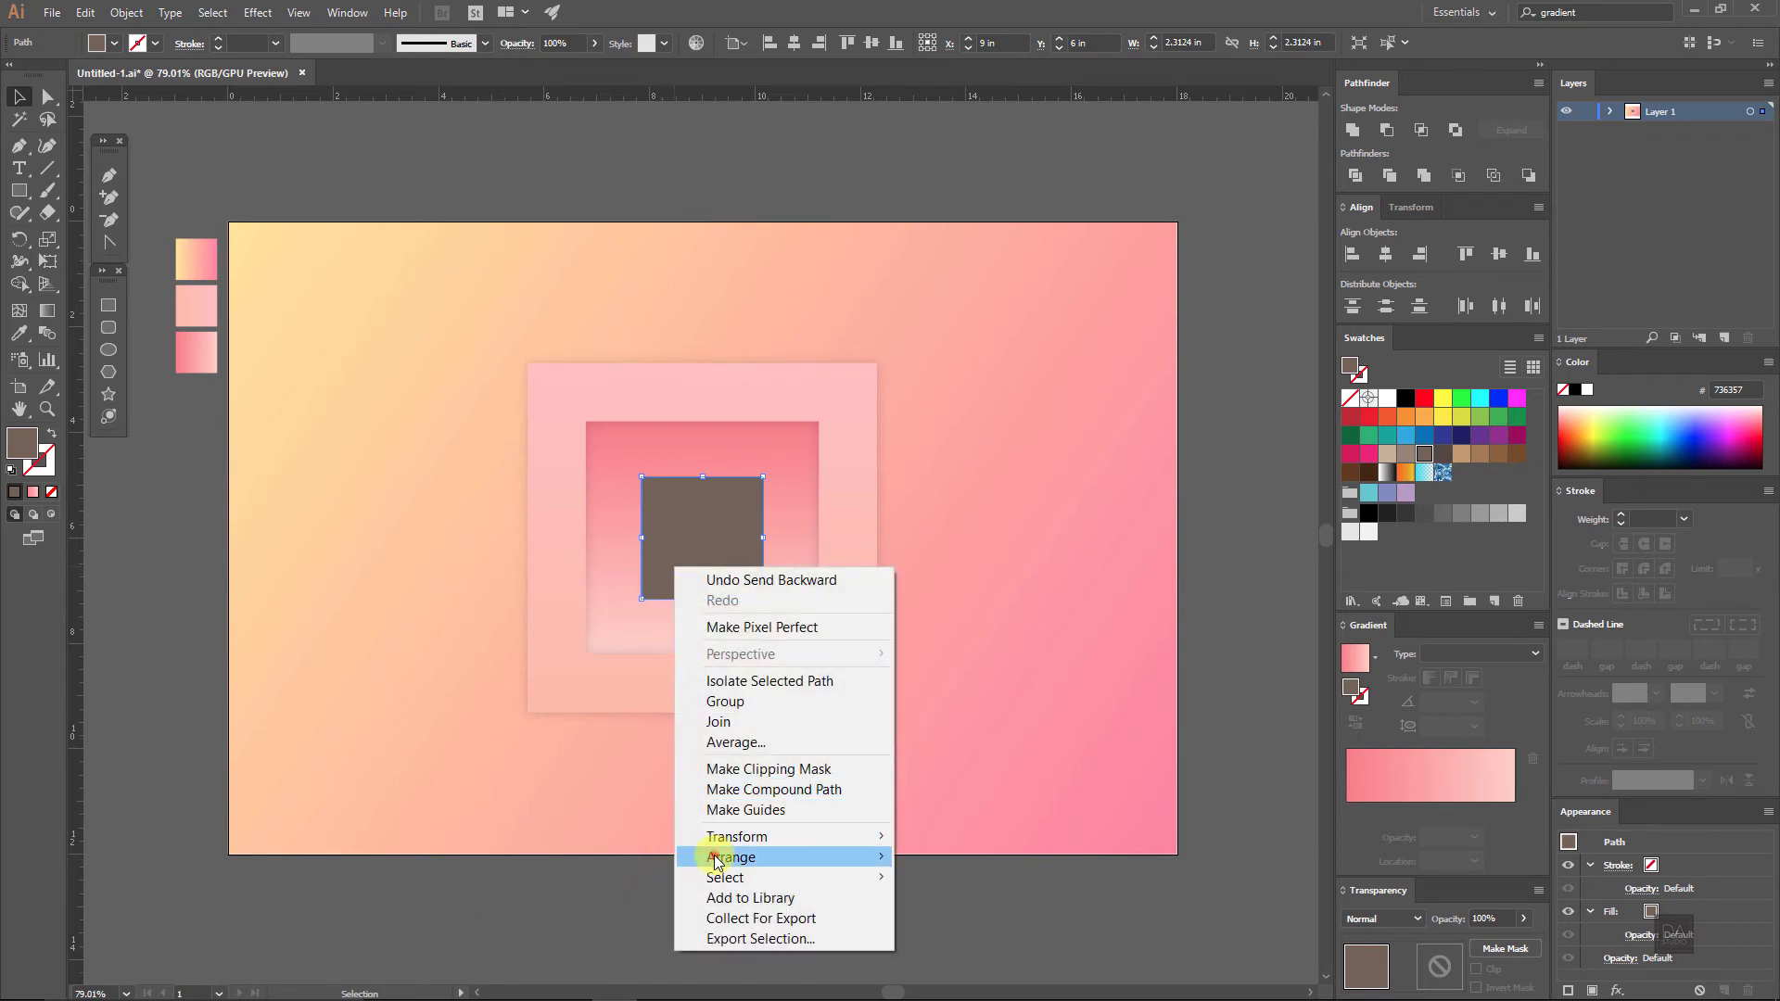
pyautogui.click(601, 895)
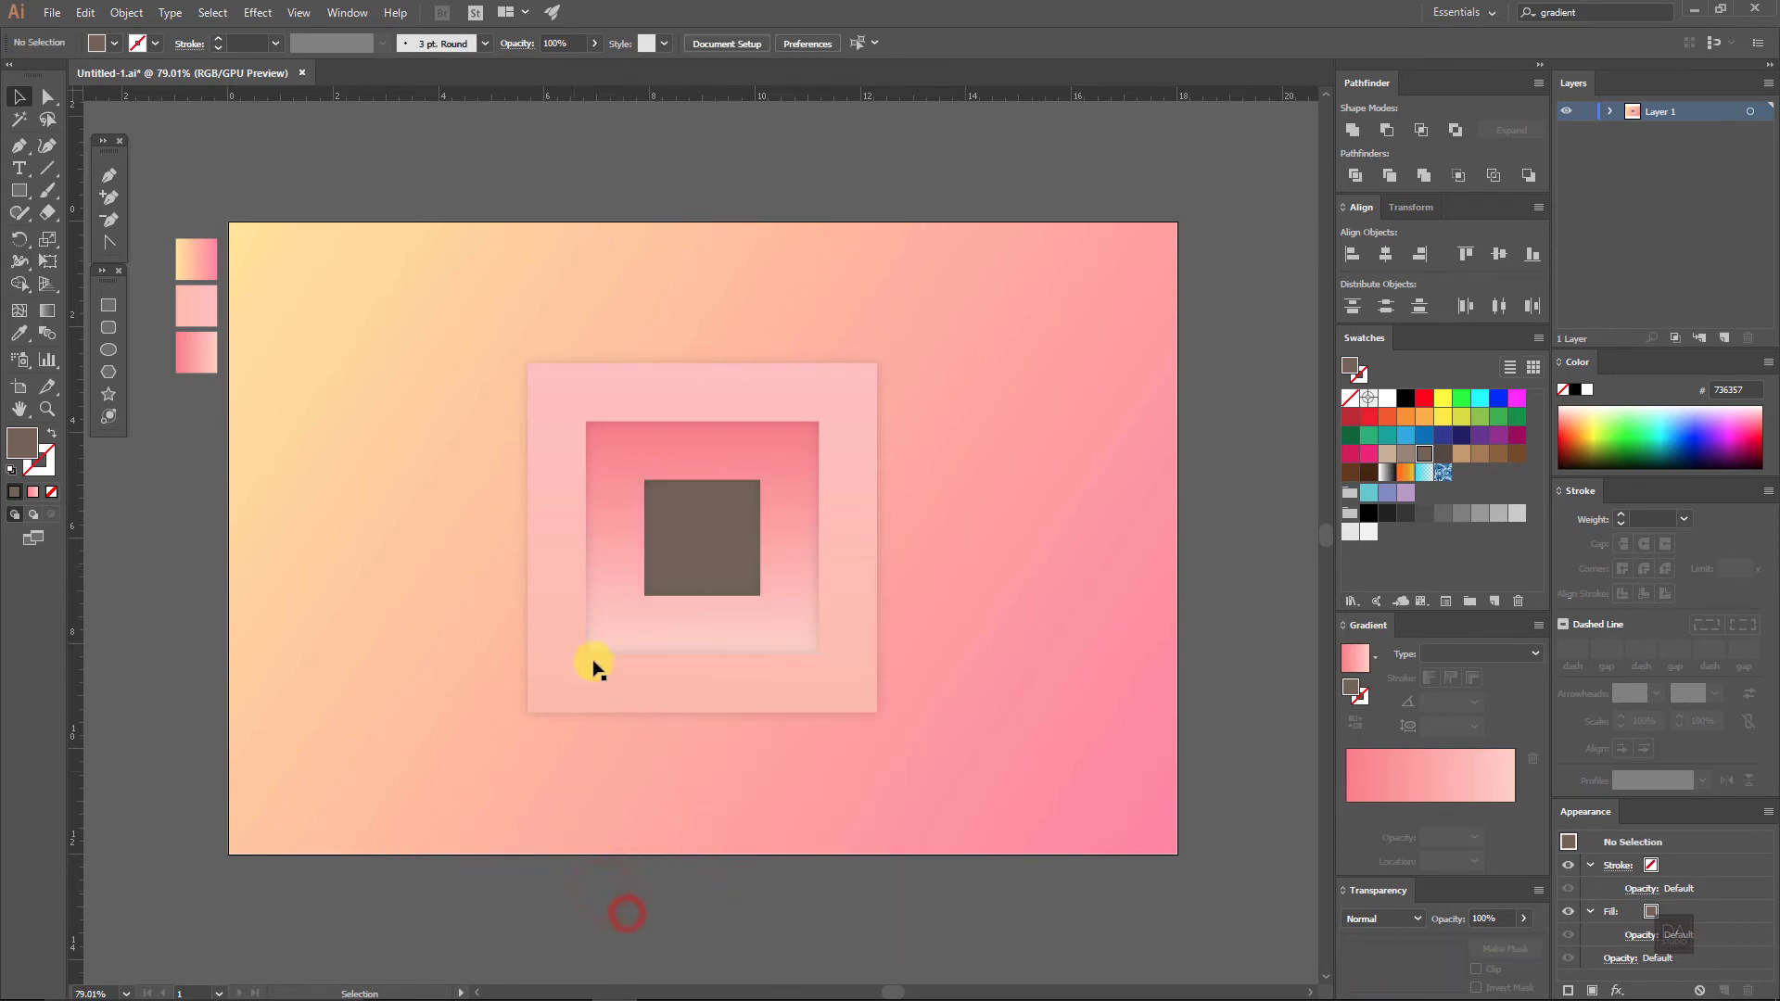
pyautogui.click(666, 547)
# Step: Fill the centre square with the yellow-to-pink gradient, angled from top-left to bottom-right
pyautogui.click(196, 260)
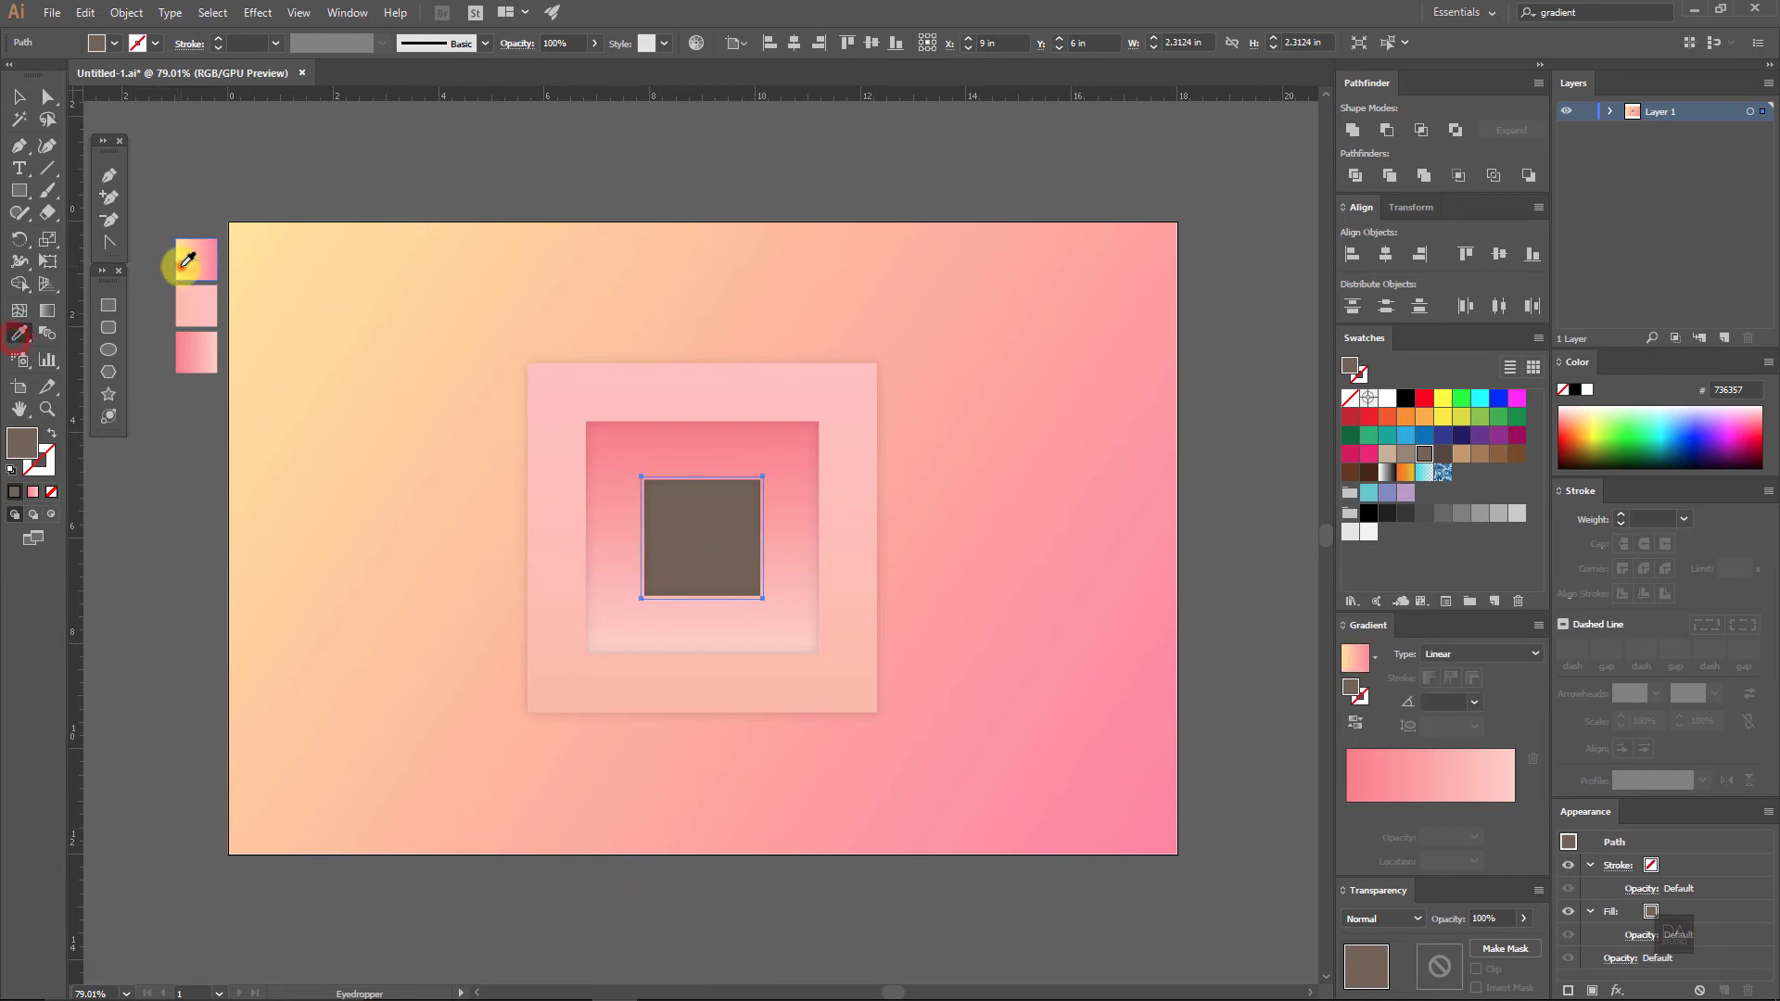
pyautogui.click(747, 568)
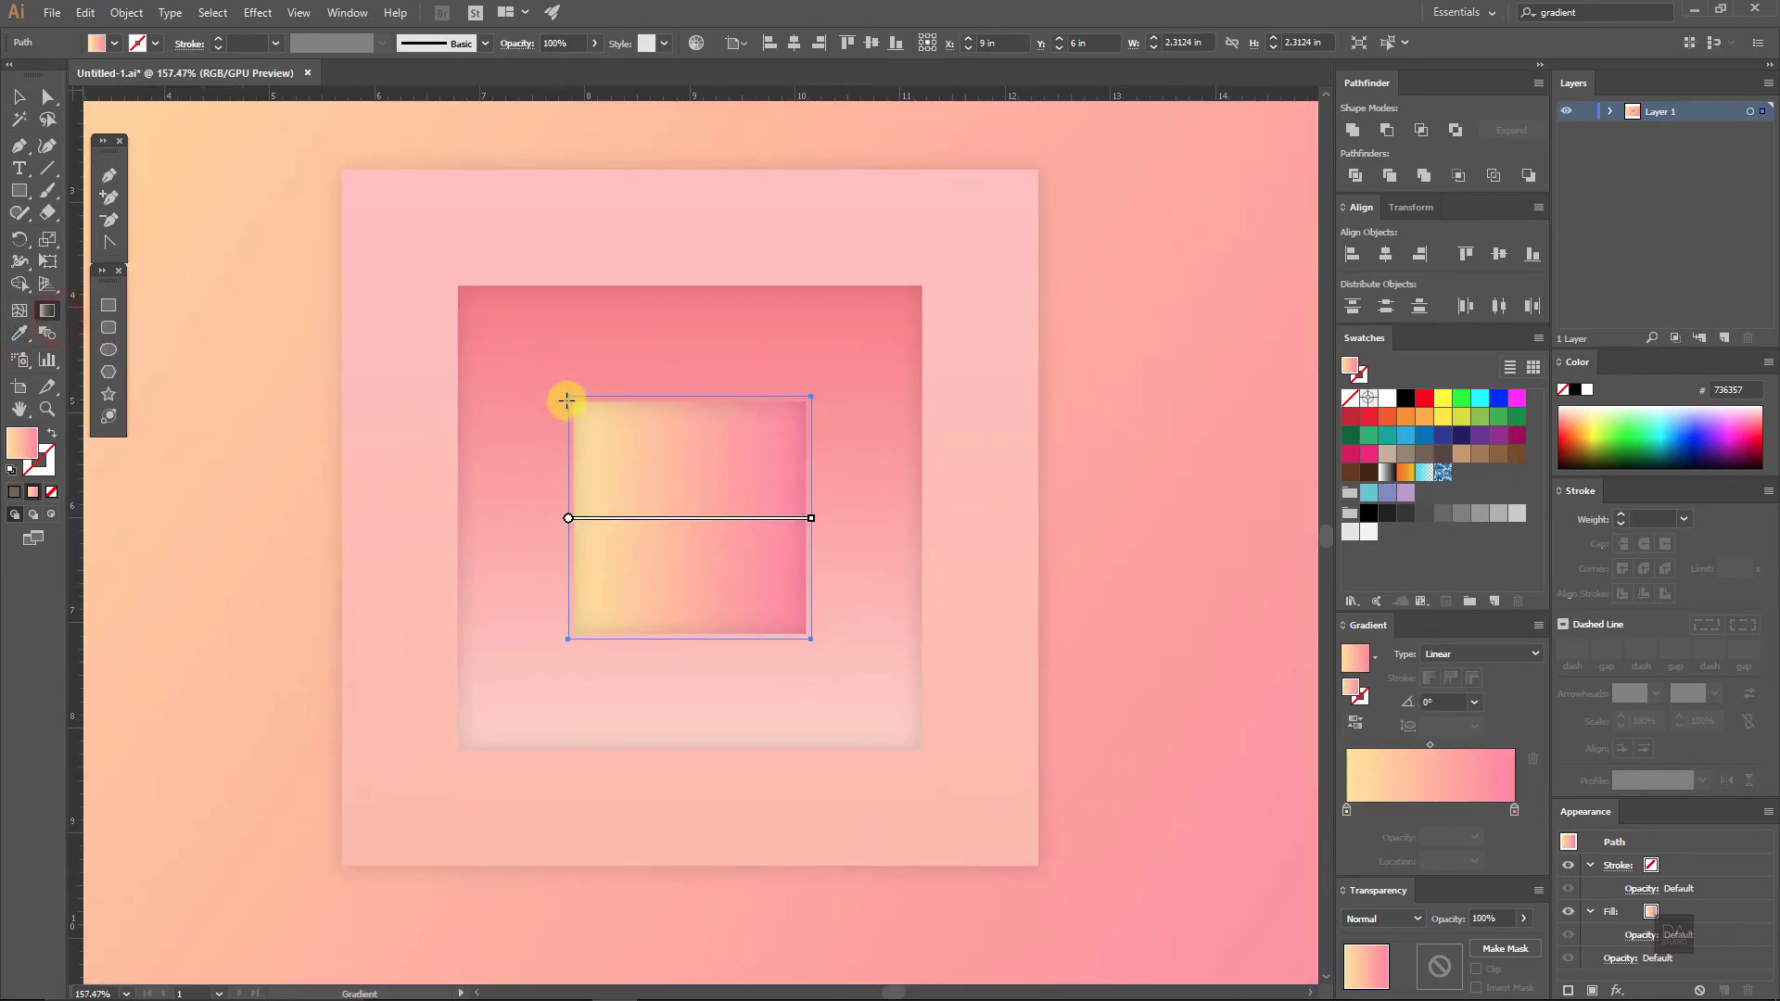
pyautogui.moveTo(568, 397); pyautogui.dragTo(814, 629)
pyautogui.click(13, 97)
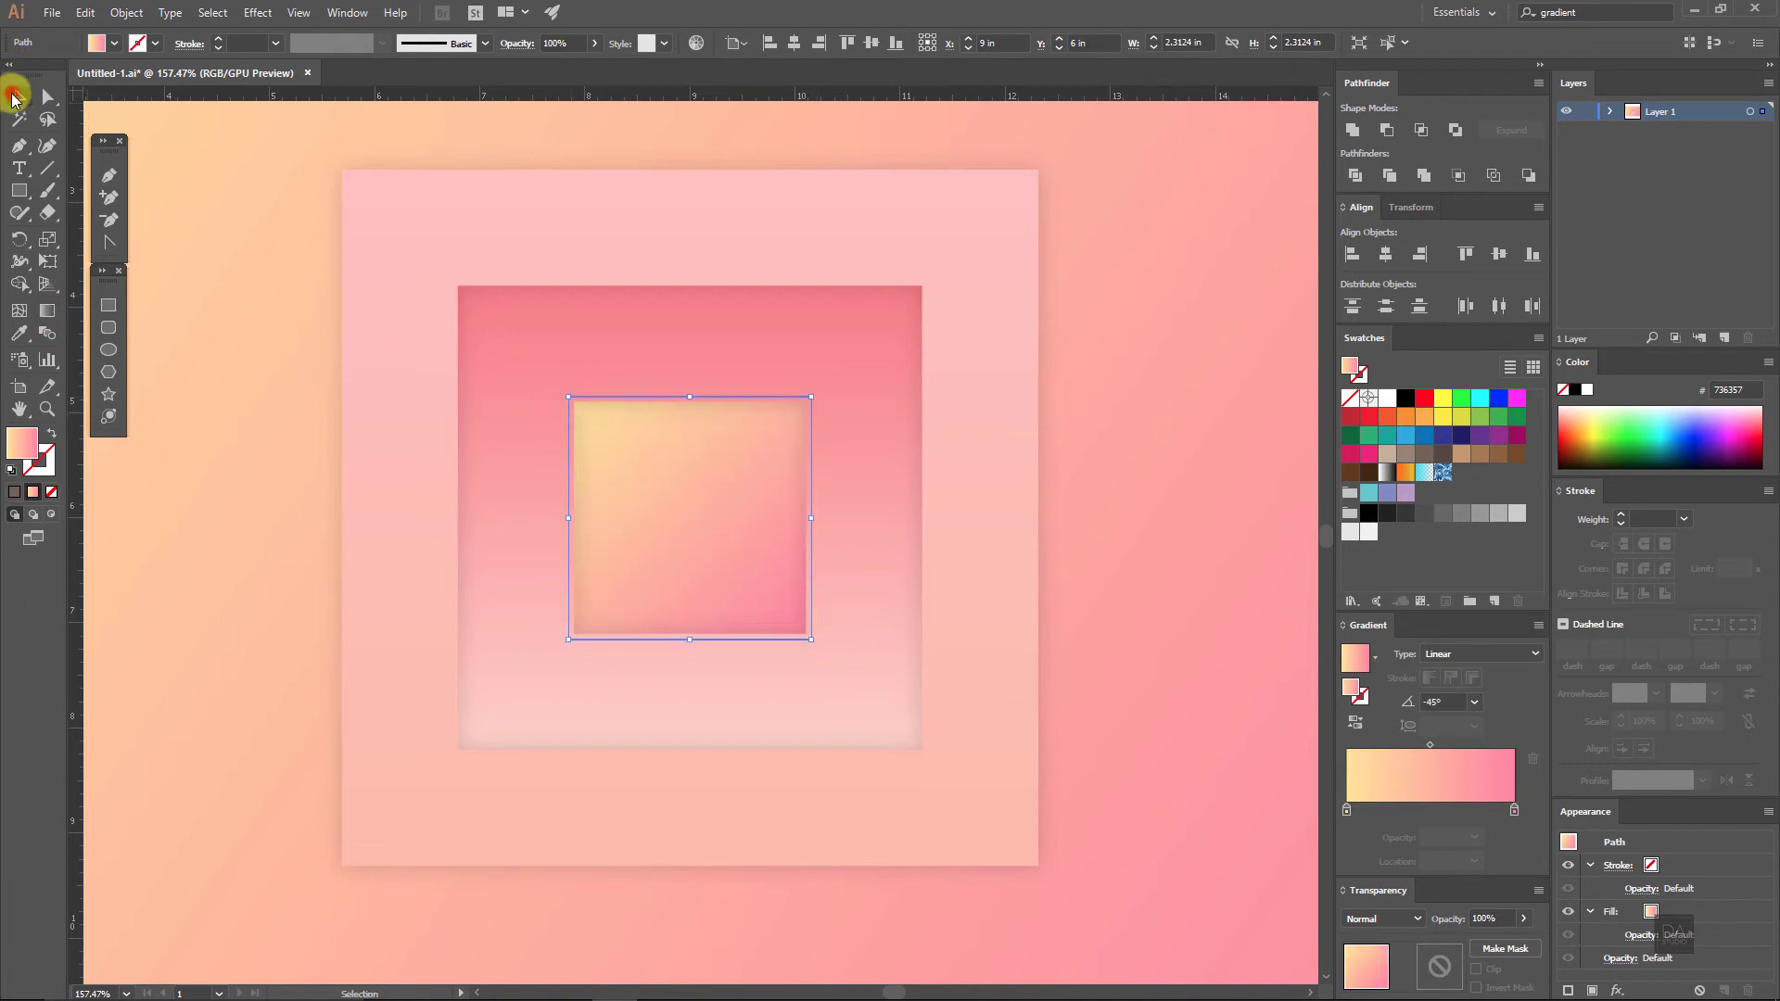
pyautogui.click(1174, 600)
pyautogui.hotkey('ctrl', '0')
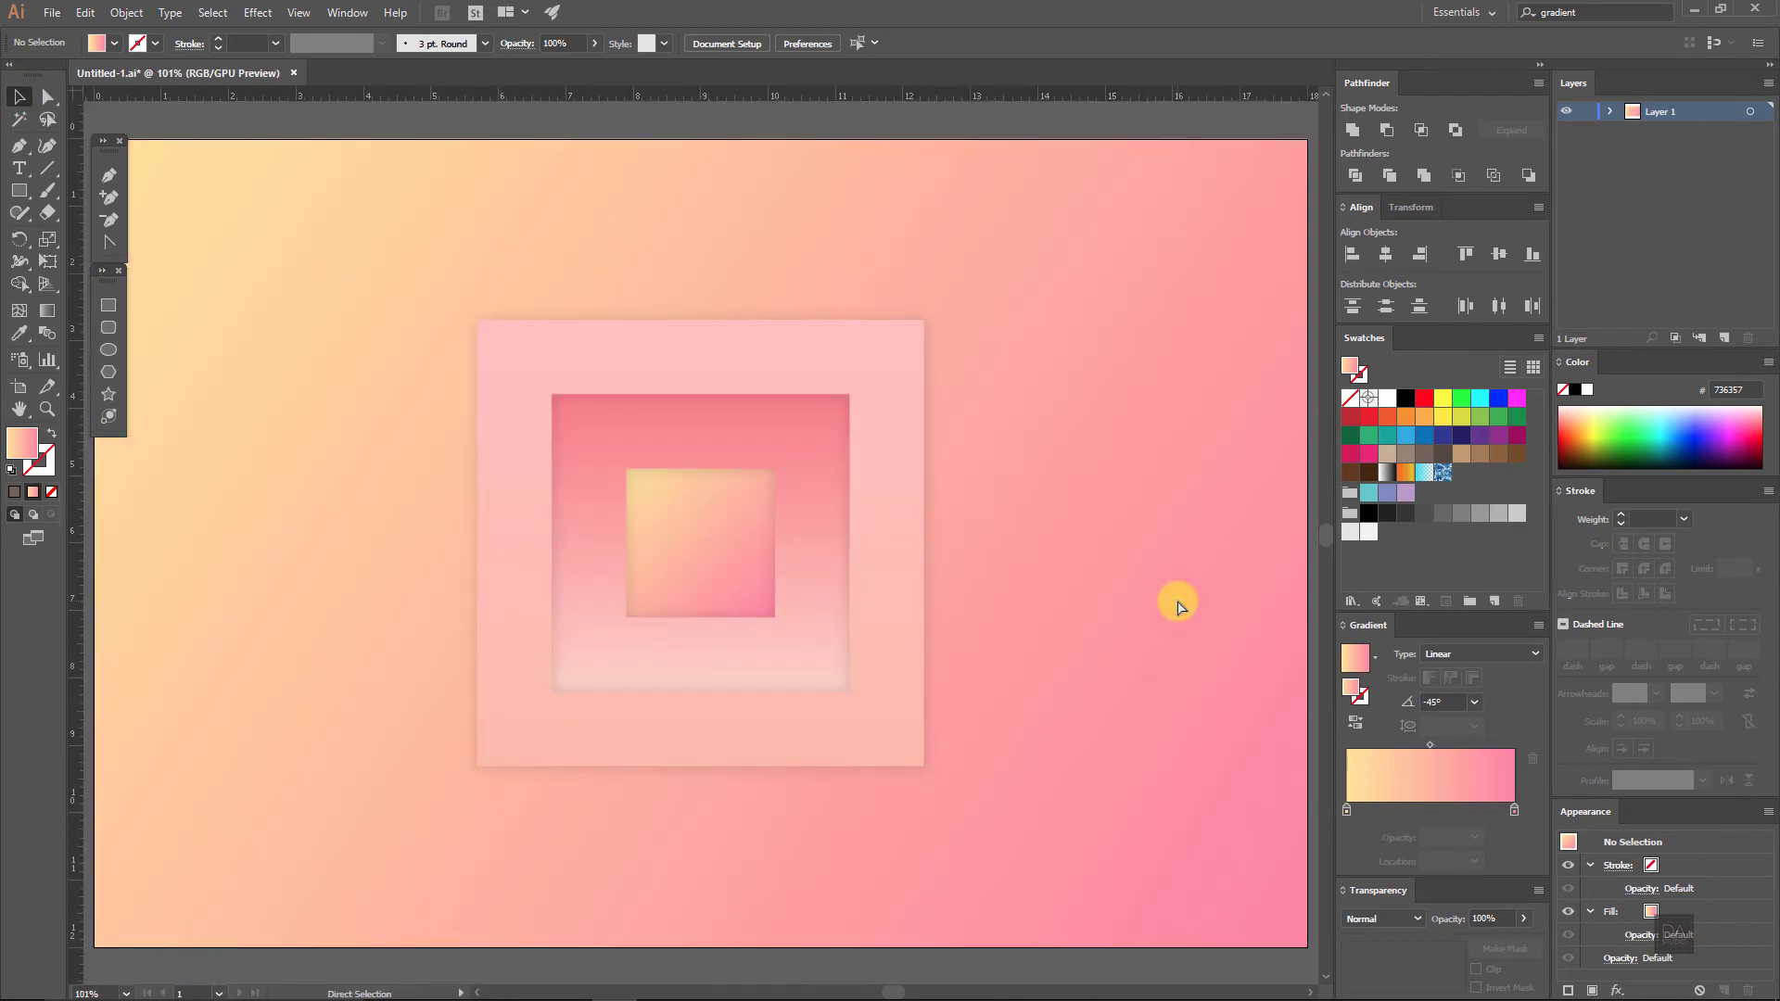
pyautogui.moveTo(850, 633); pyautogui.dragTo(815, 648)
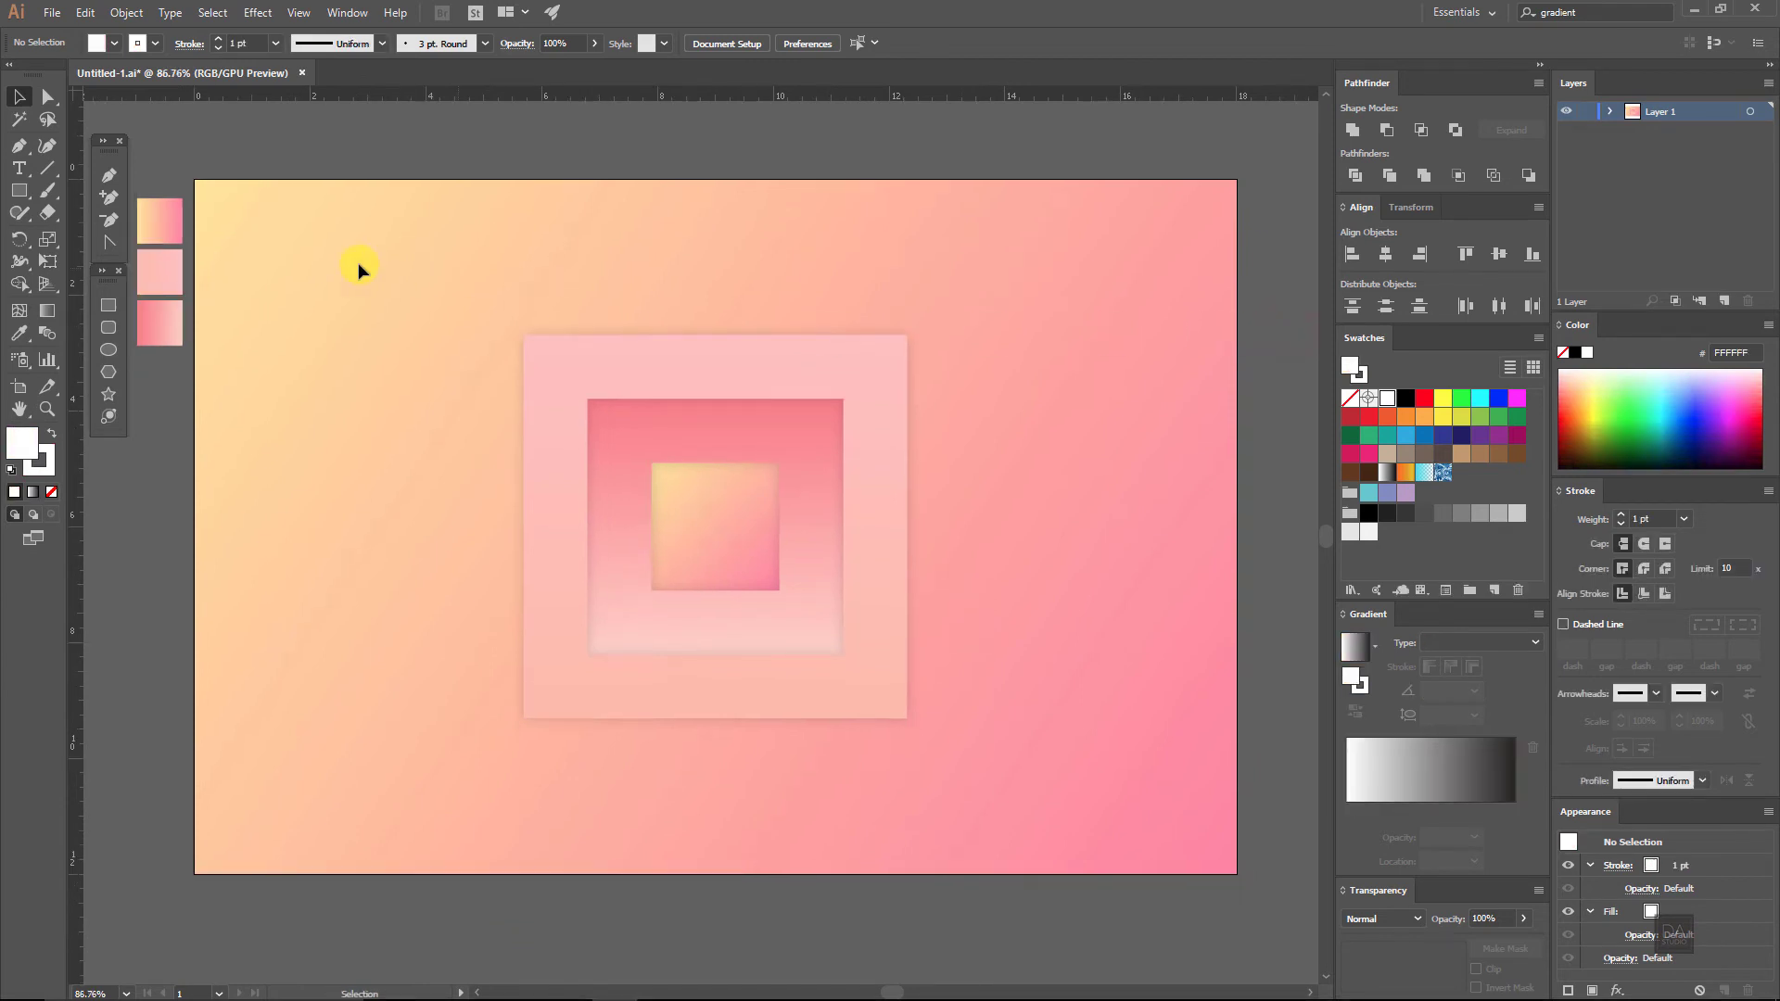
# Step: Cover the artboard with a tan, stroke-free rectangle and choose Effect > Texture > Grain
pyautogui.click(108, 306)
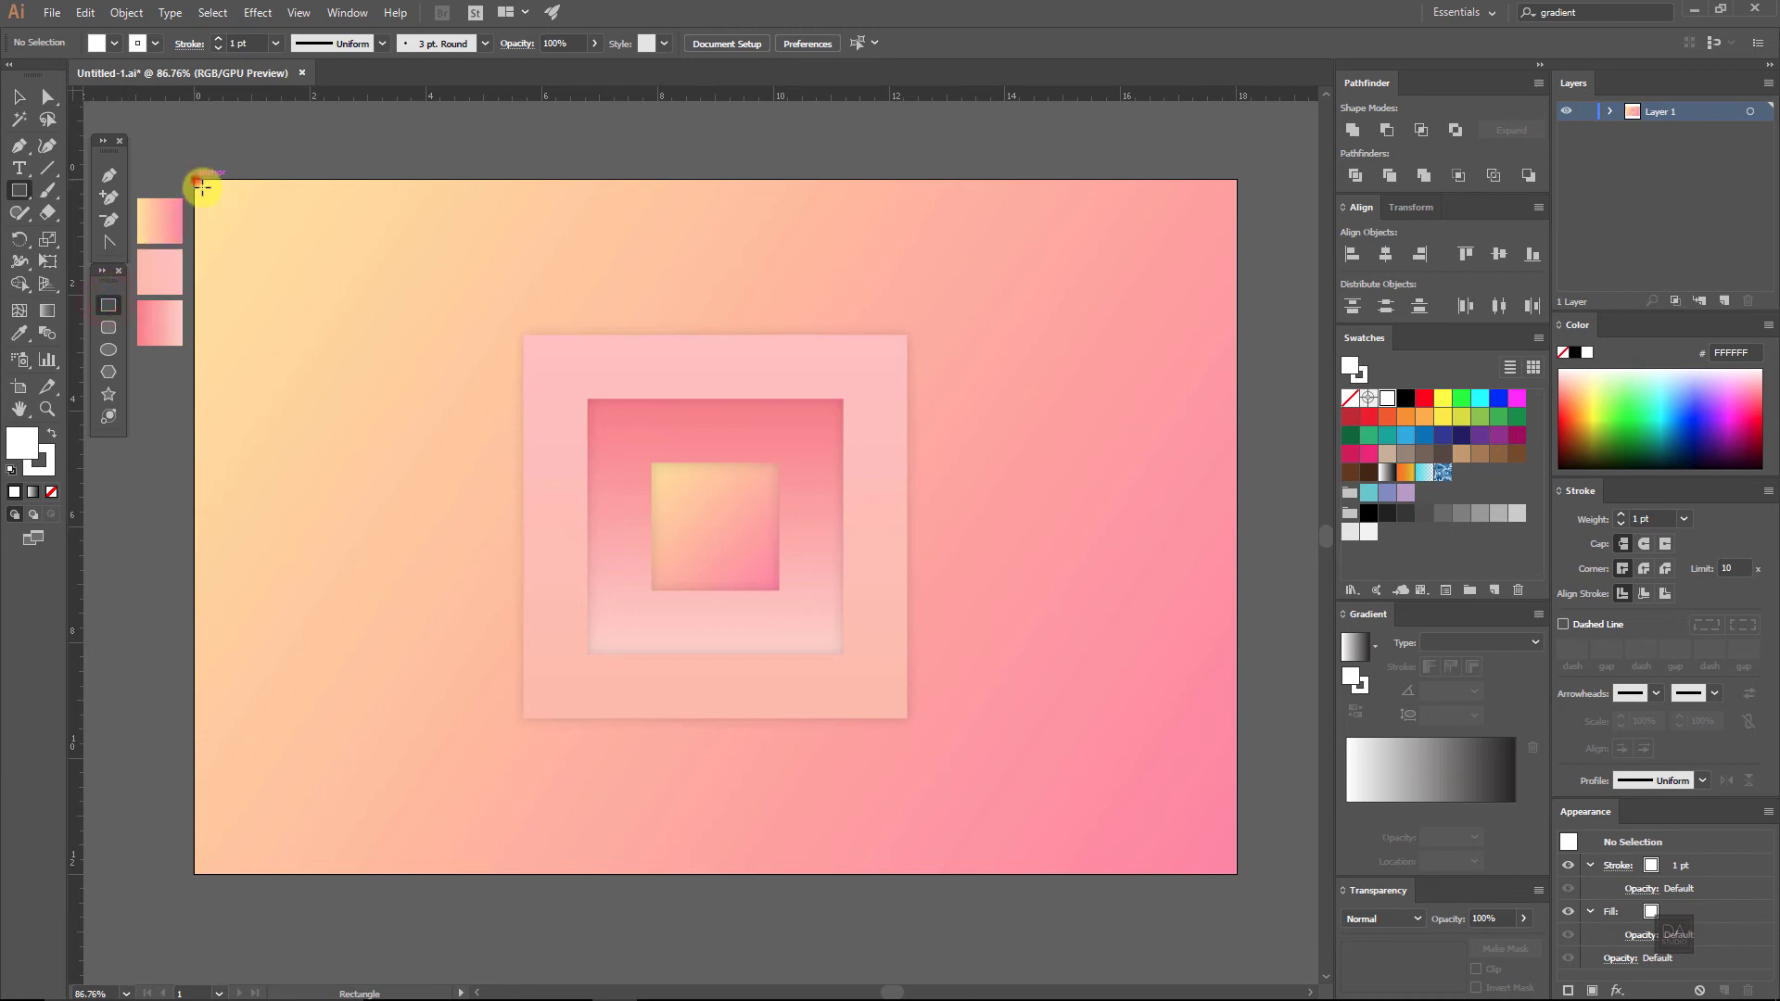
pyautogui.moveTo(196, 180); pyautogui.dragTo(1237, 873)
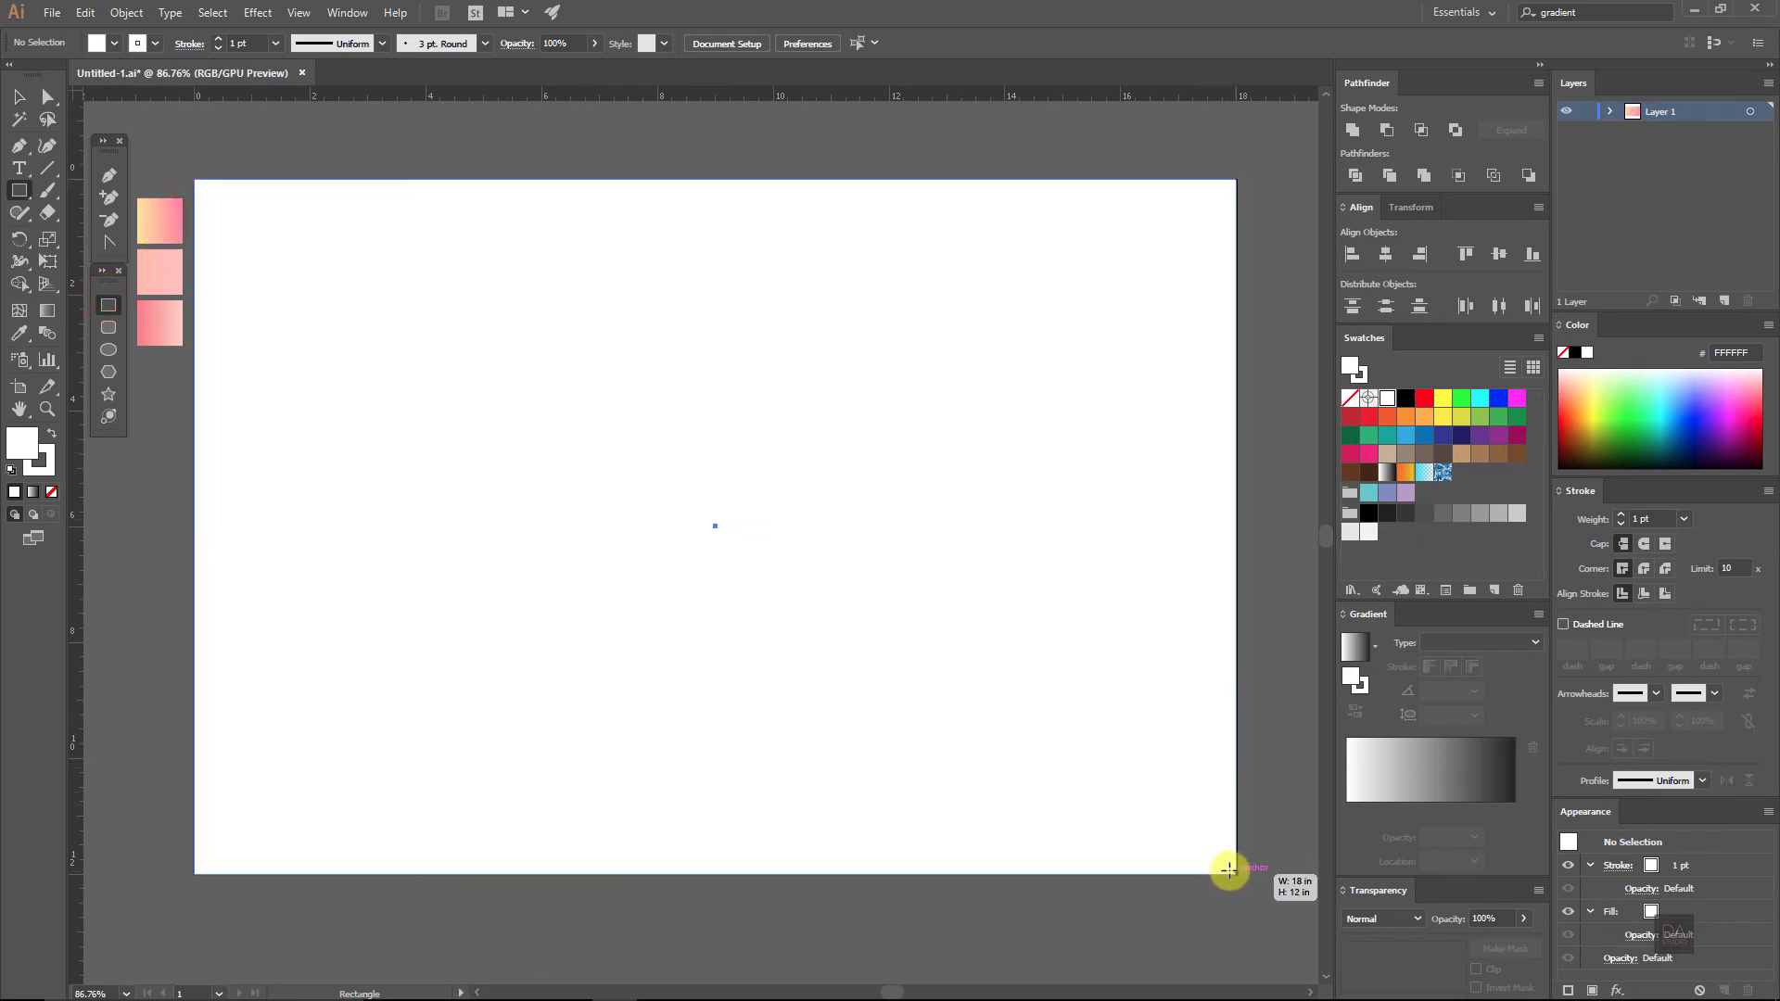
pyautogui.click(20, 96)
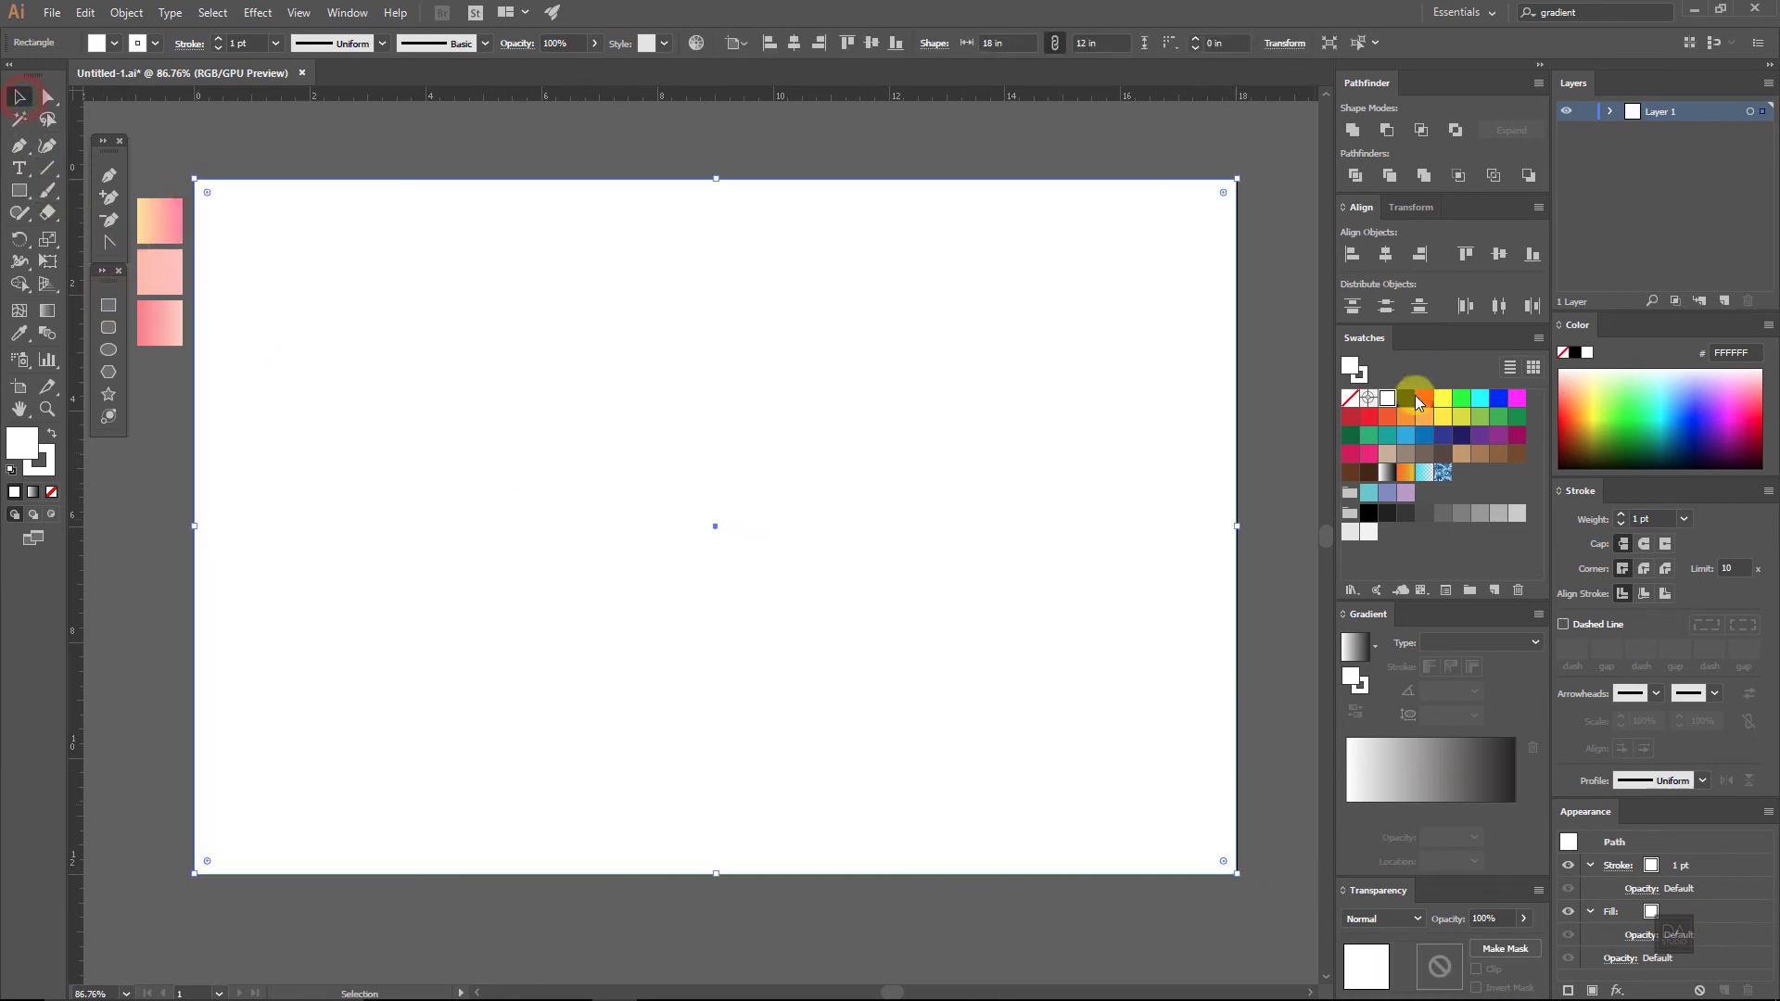
pyautogui.click(1388, 454)
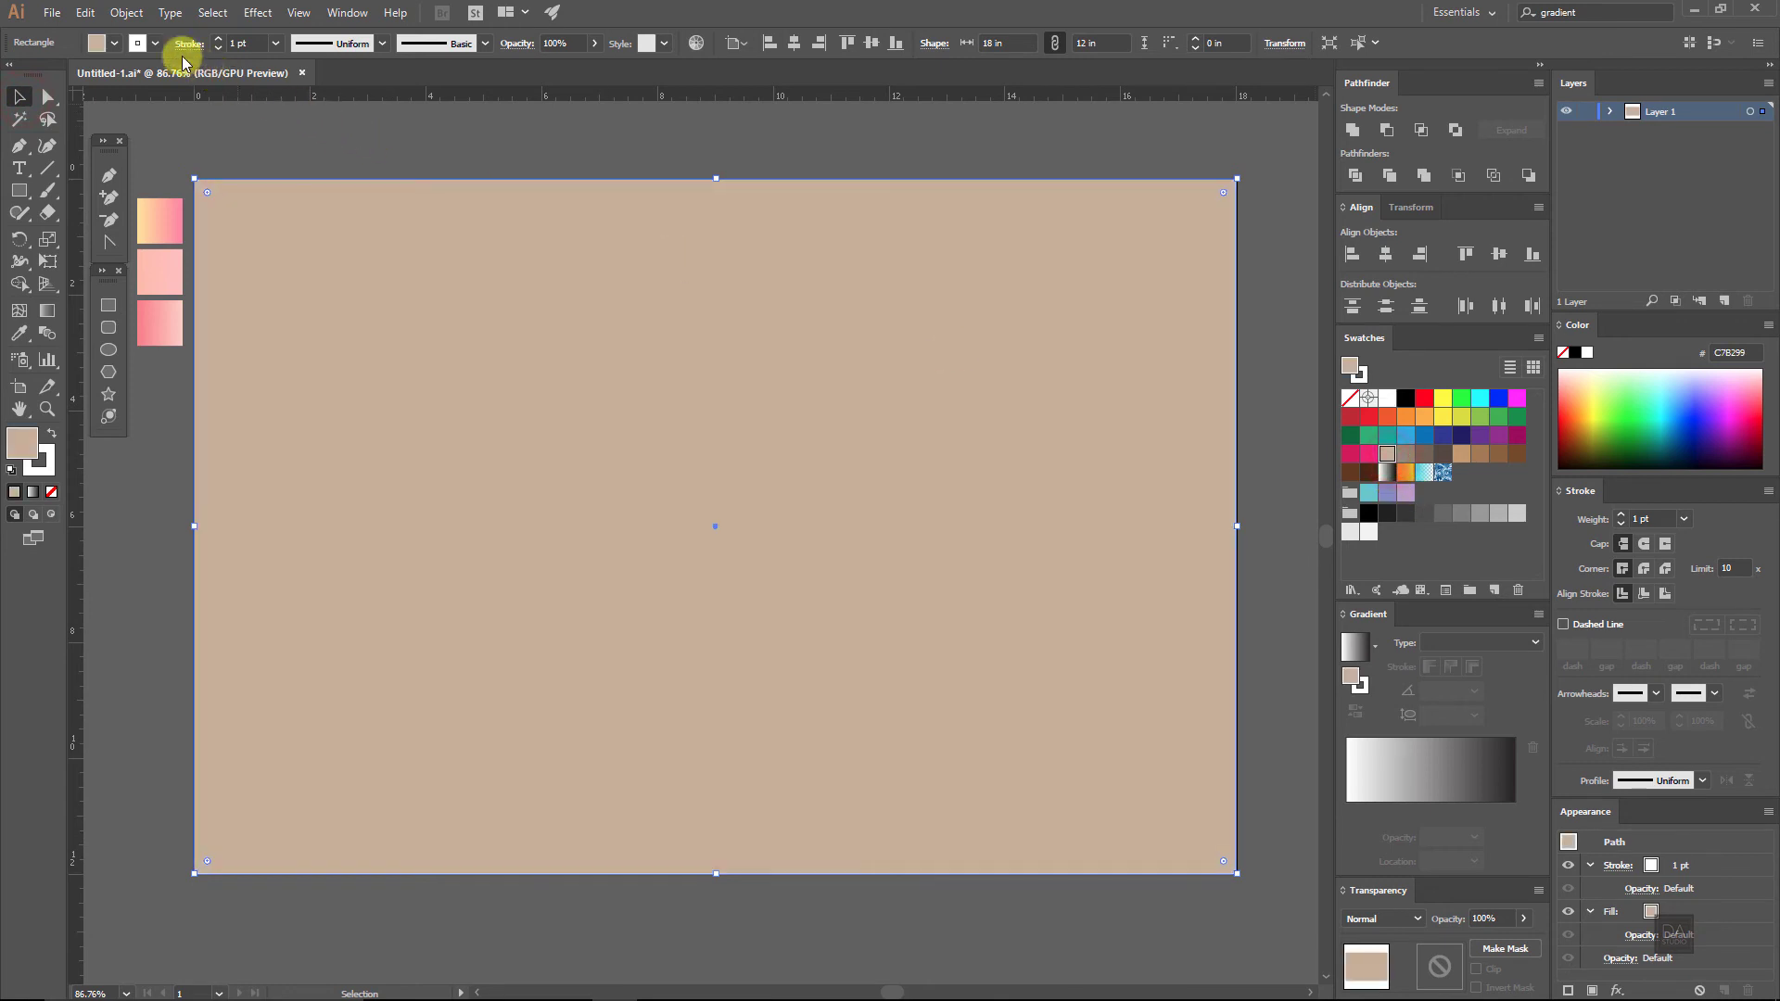
pyautogui.click(155, 43)
pyautogui.click(12, 74)
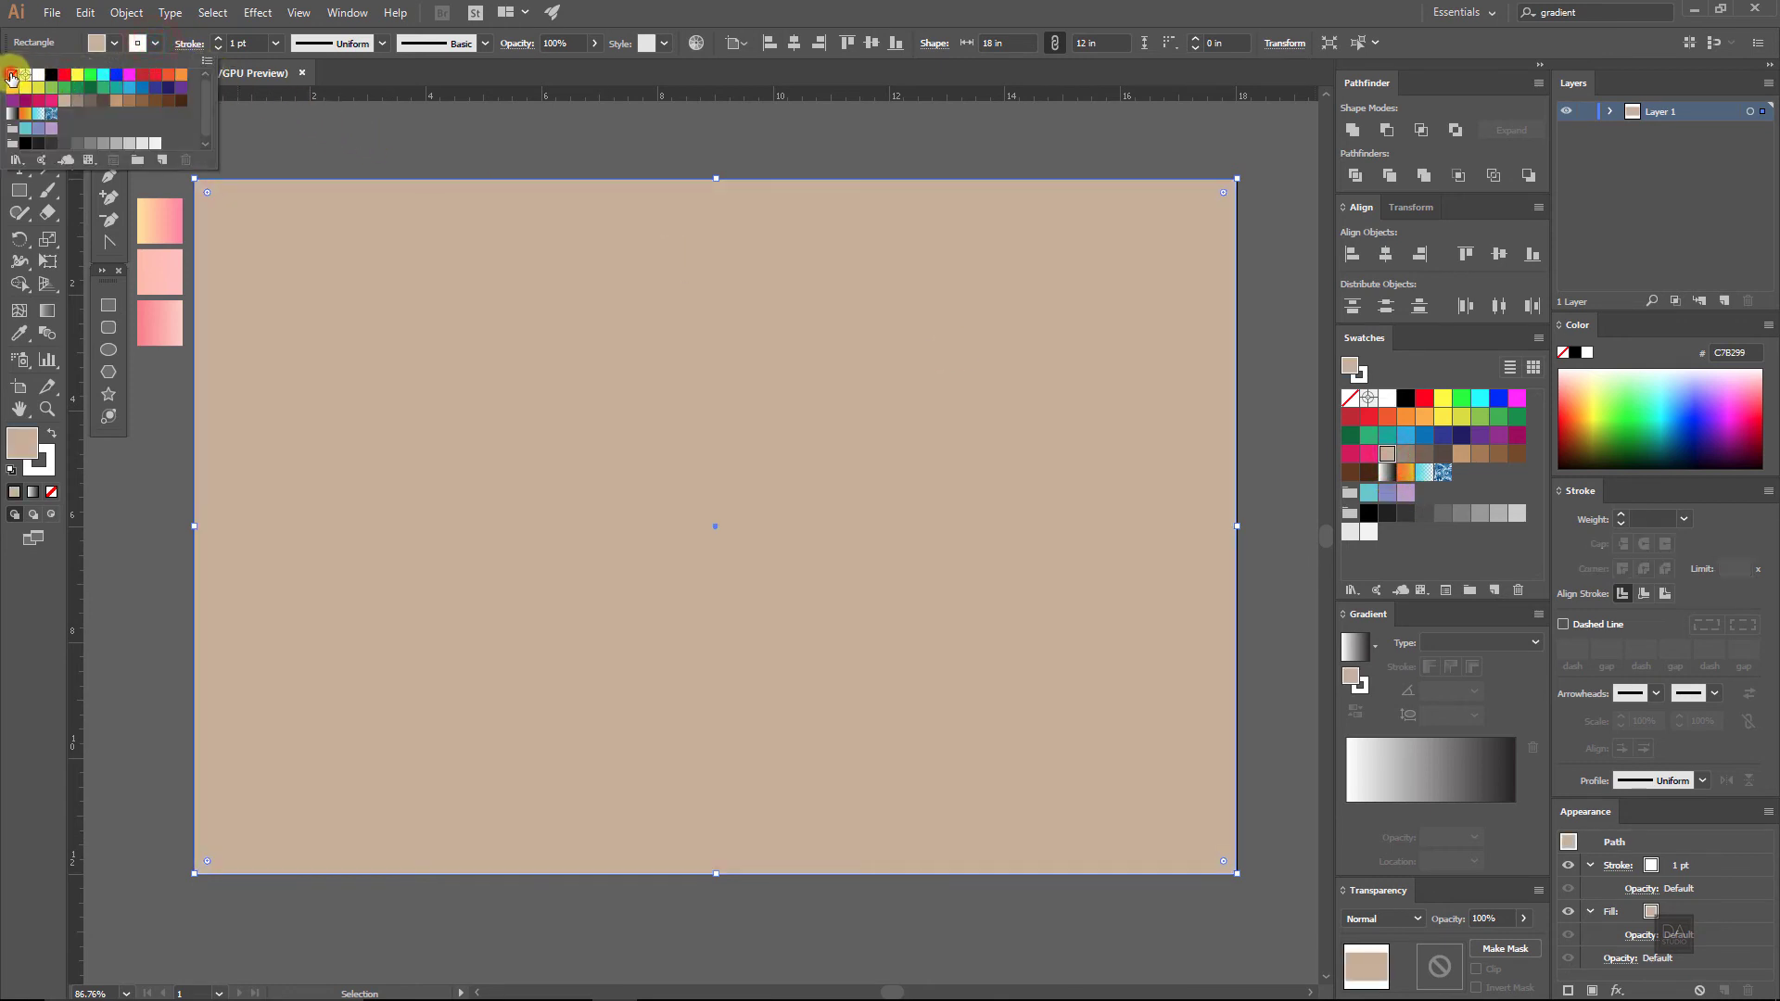
pyautogui.click(445, 130)
pyautogui.click(258, 12)
pyautogui.moveTo(292, 442)
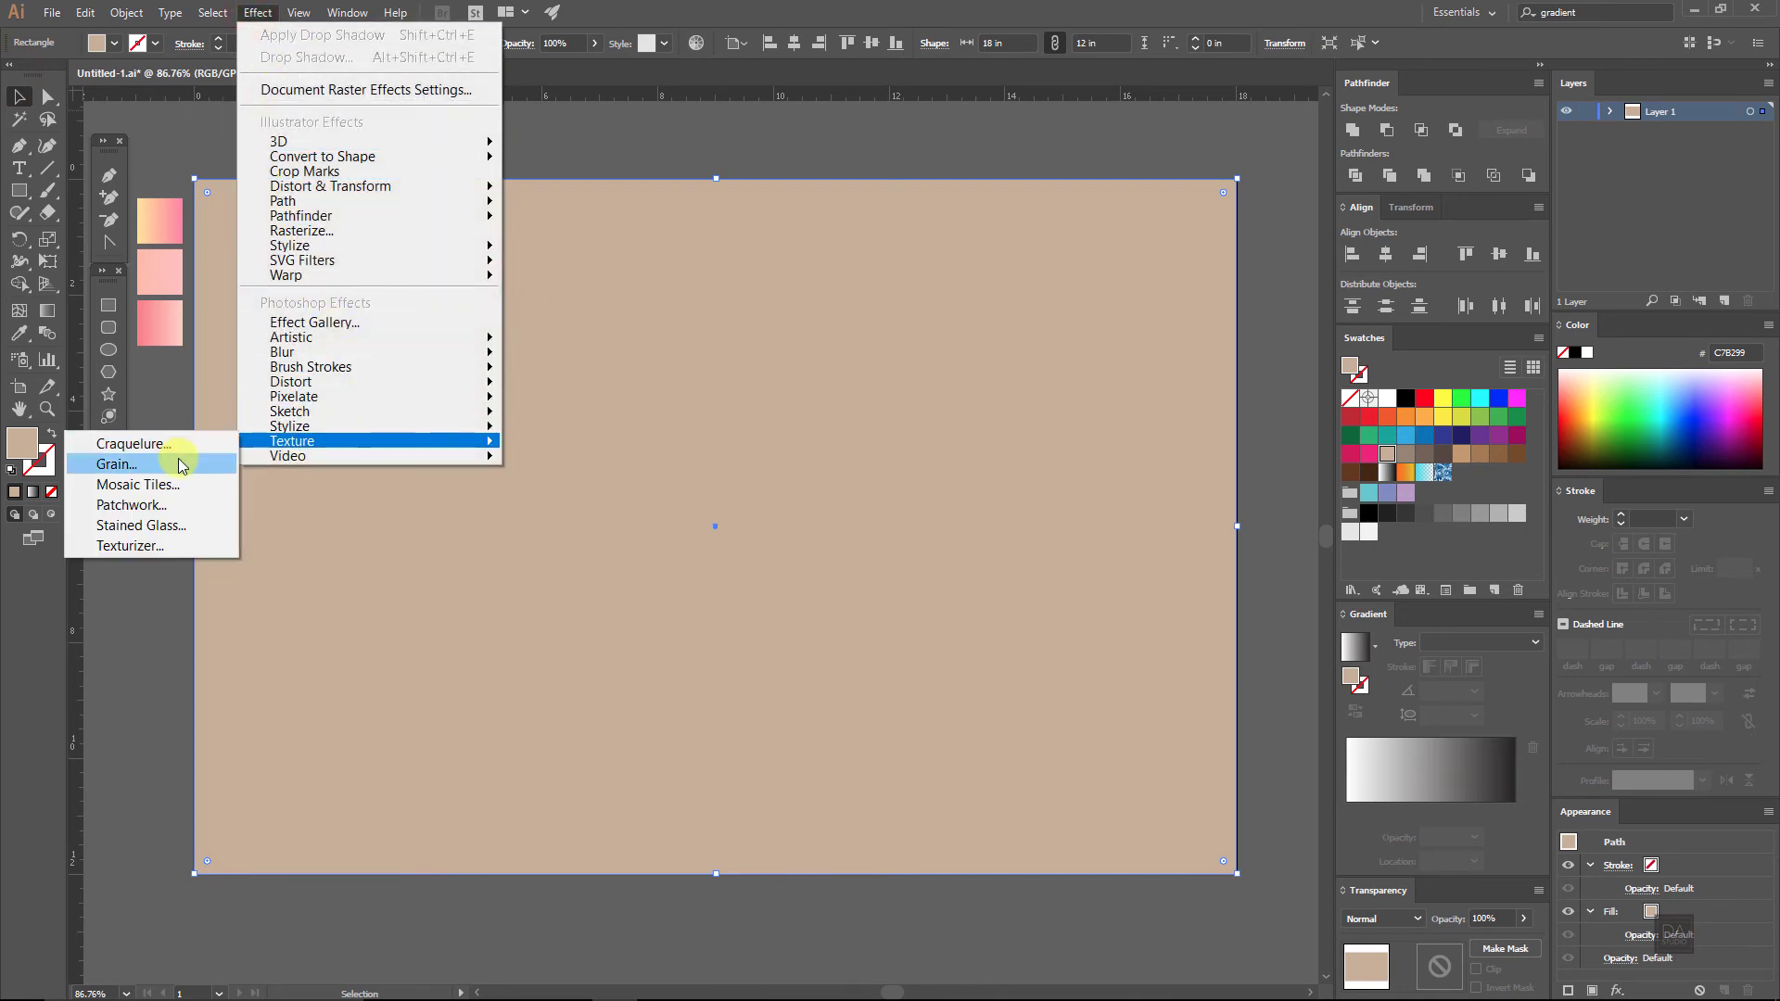
pyautogui.click(178, 461)
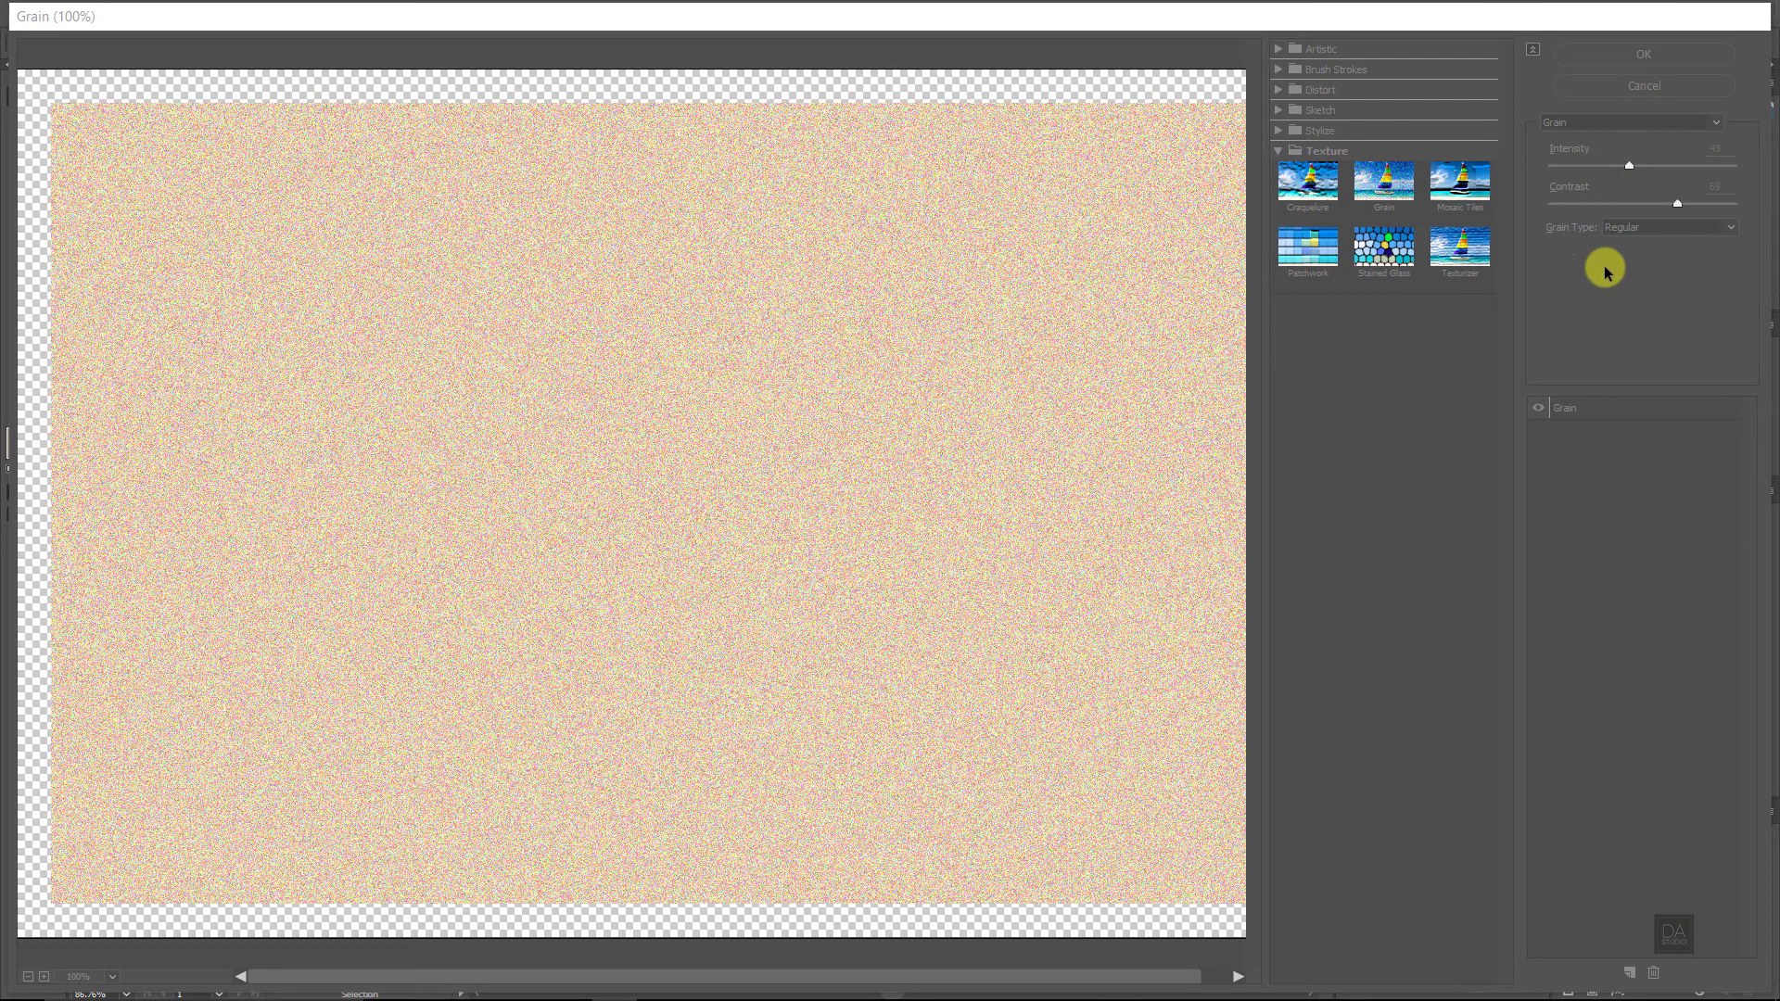
# Step: Apply Grain at intensity 43, contrast 69, Regular type to the tan rectangle
pyautogui.click(1160, 365)
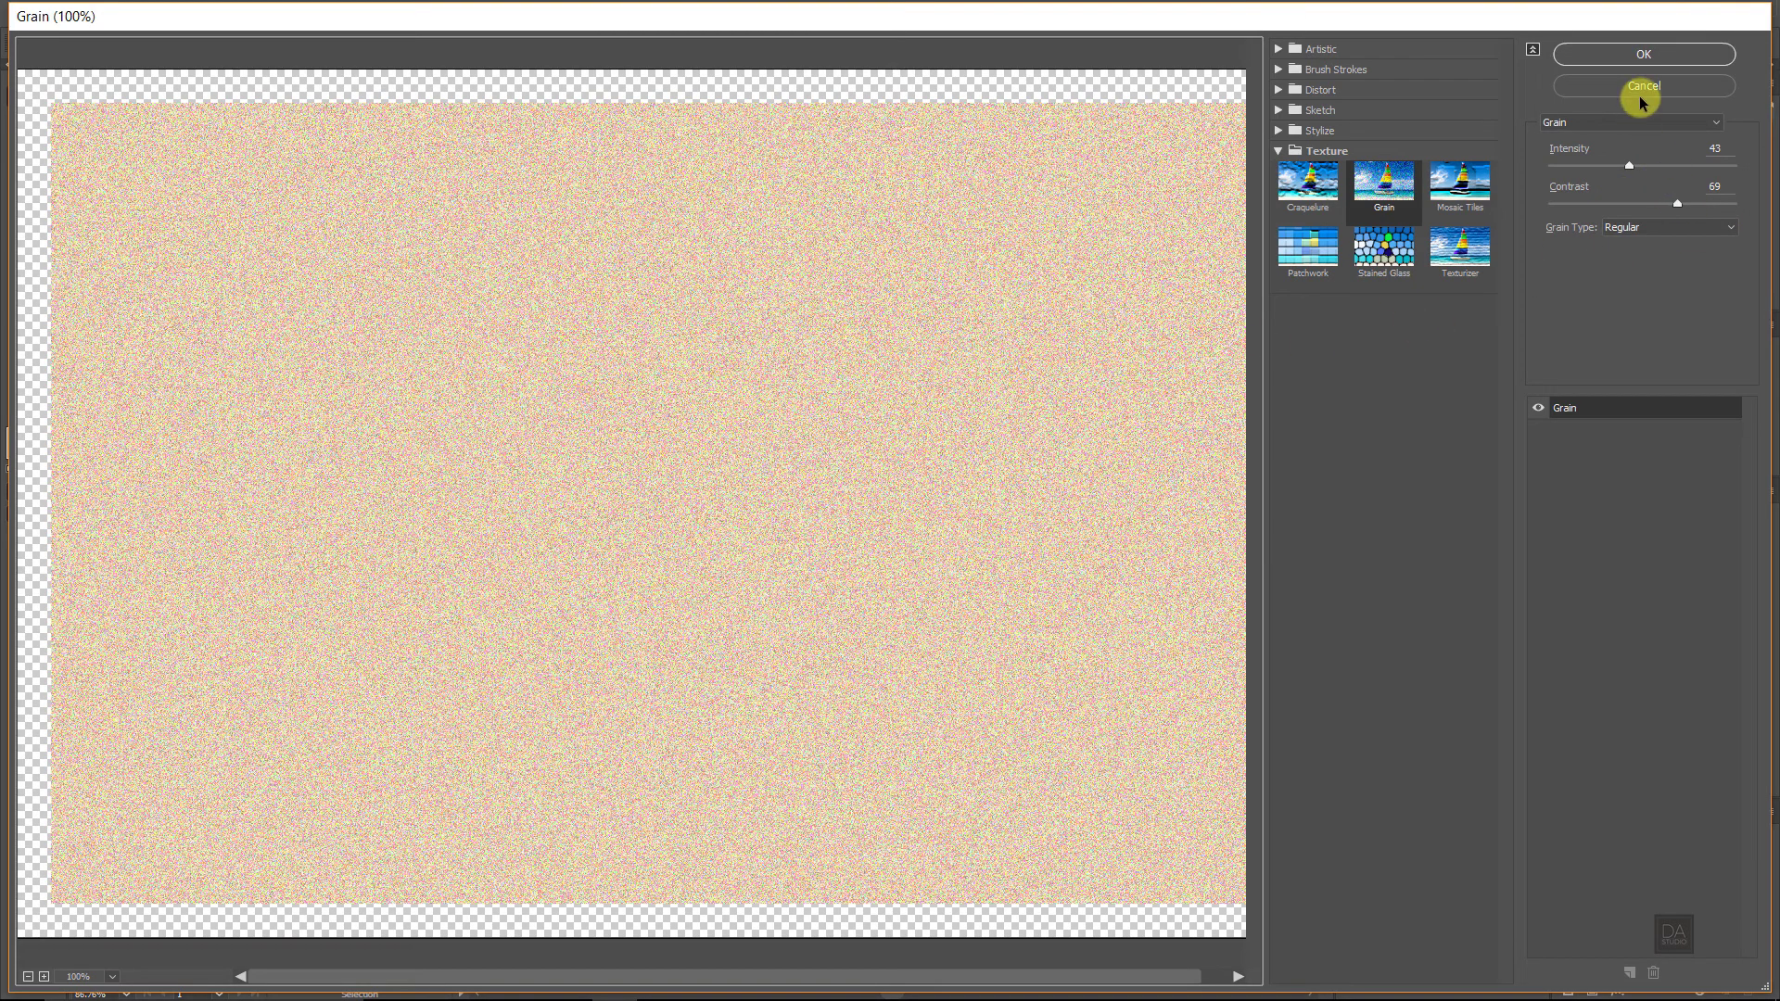
pyautogui.click(1666, 52)
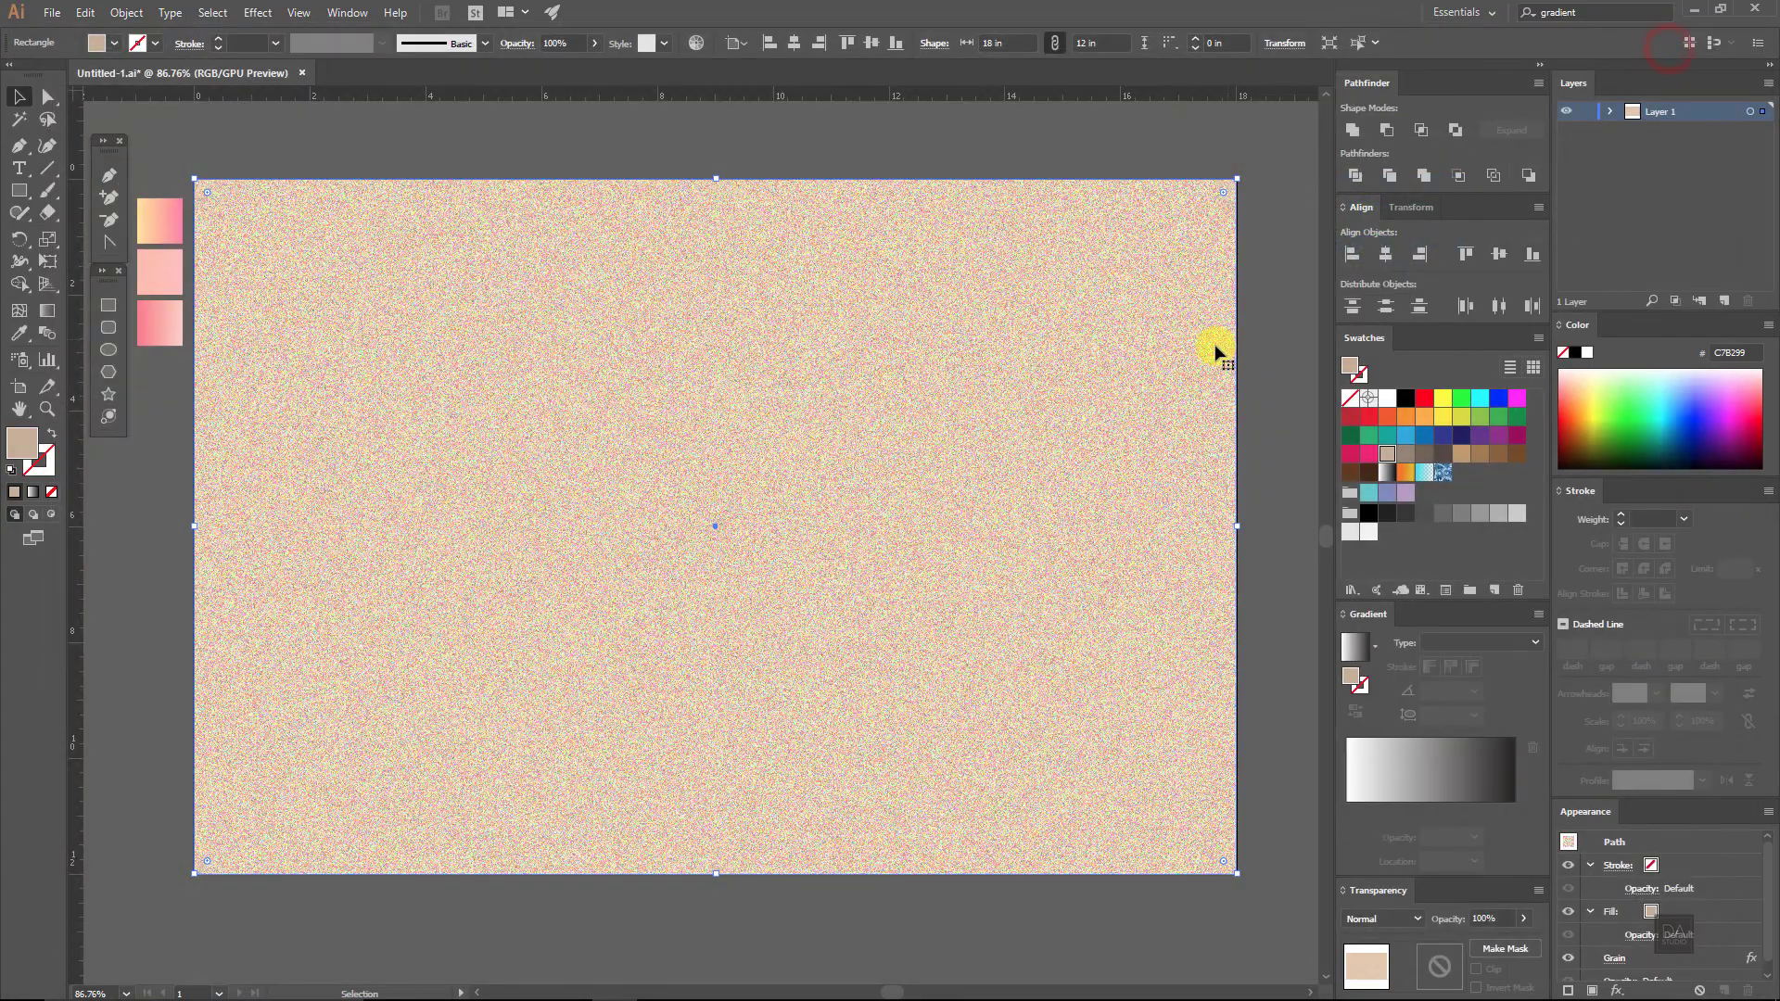
# Step: Blend the grain rectangle in Overlay mode at 15% opacity, then deselect it
pyautogui.click(1417, 916)
pyautogui.click(1422, 728)
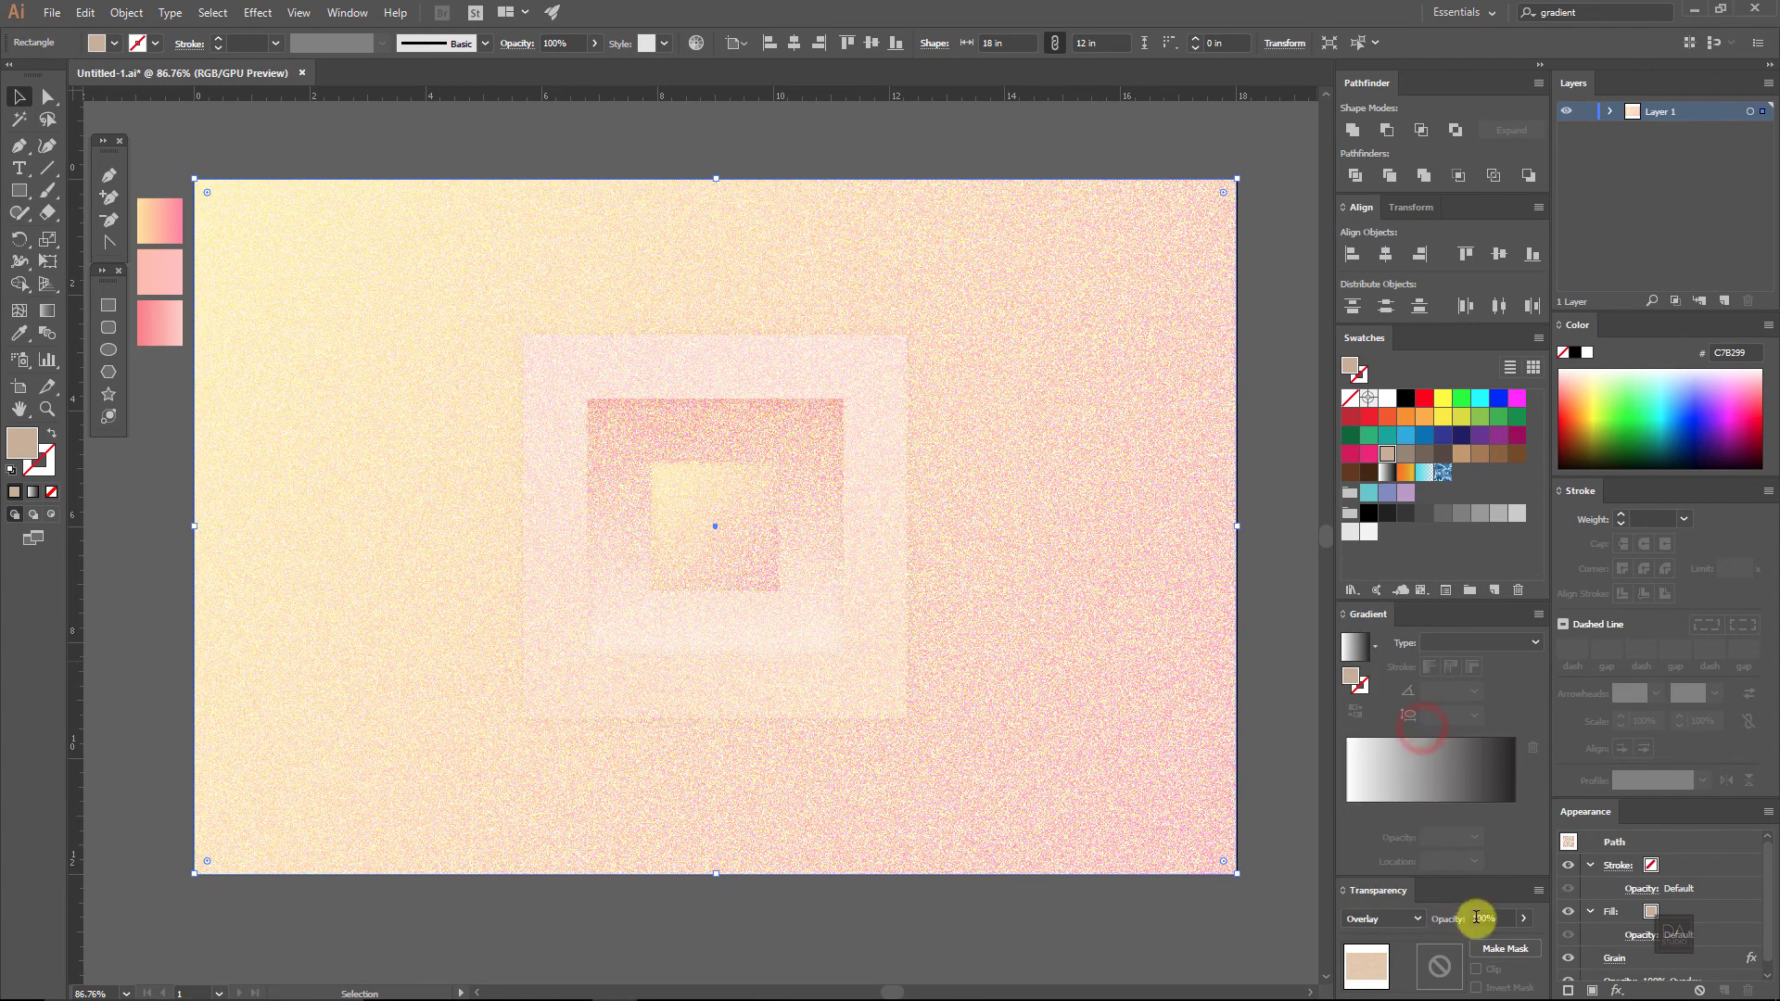
pyautogui.click(1524, 918)
pyautogui.moveTo(1530, 941); pyautogui.dragTo(1467, 942)
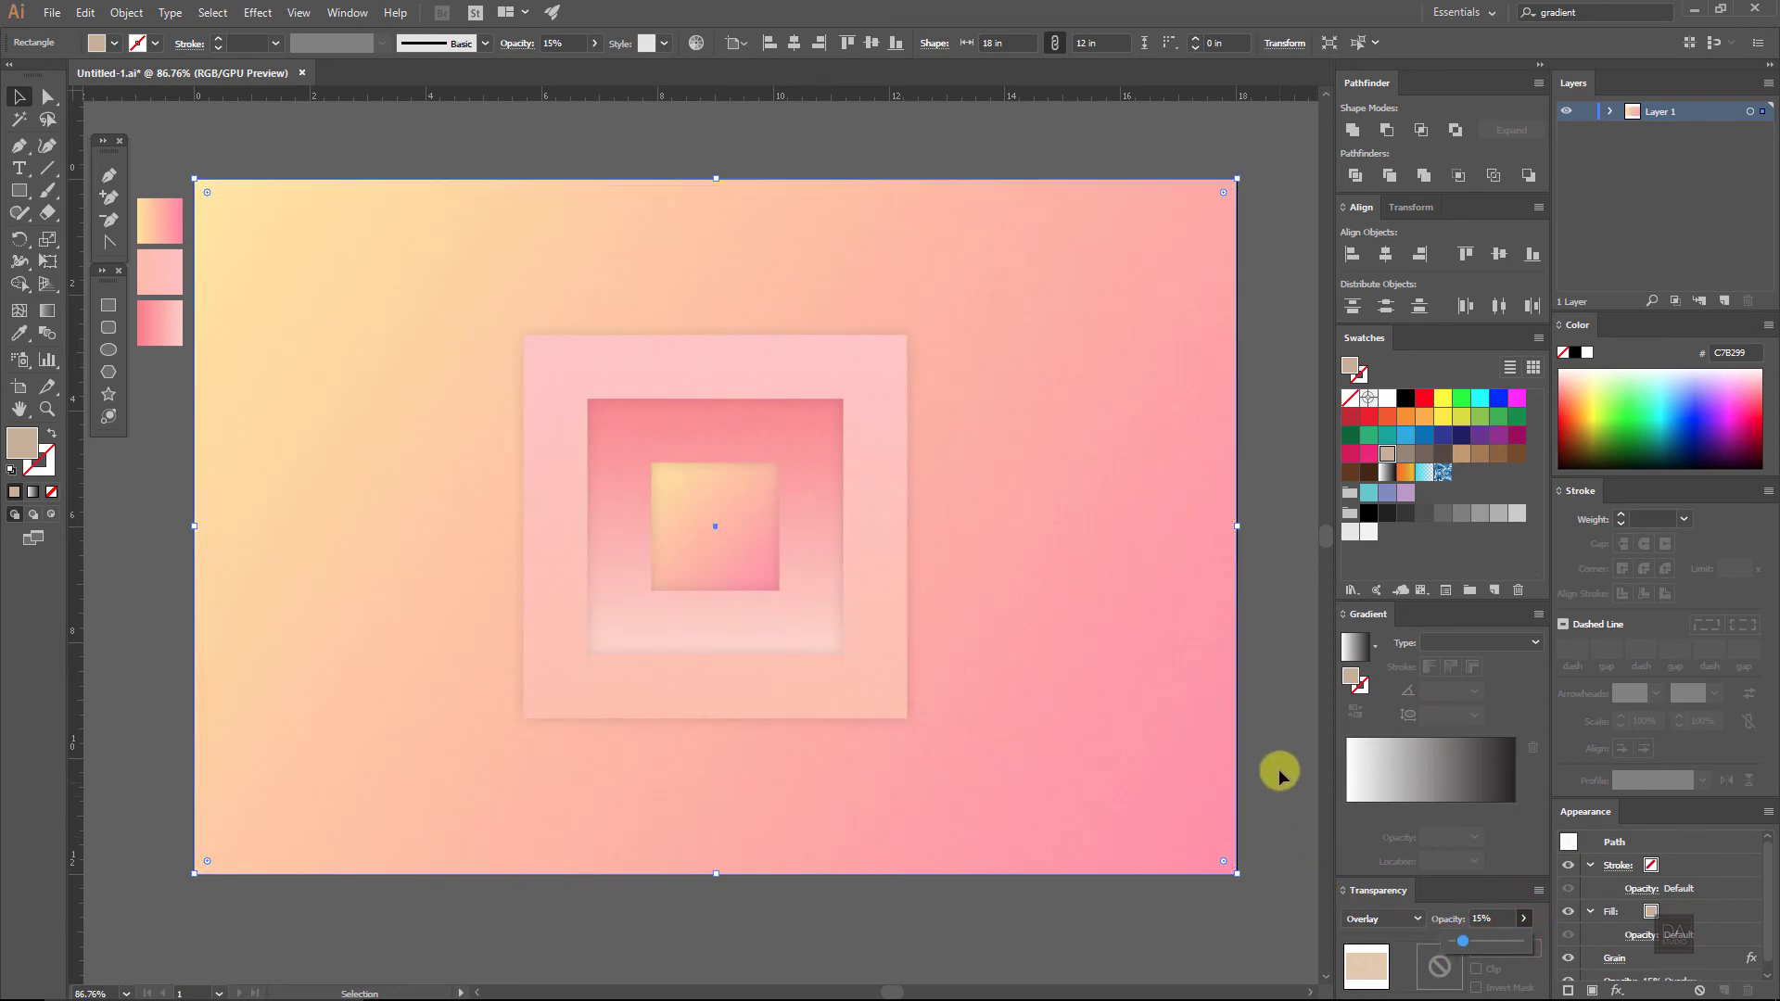
pyautogui.click(1280, 770)
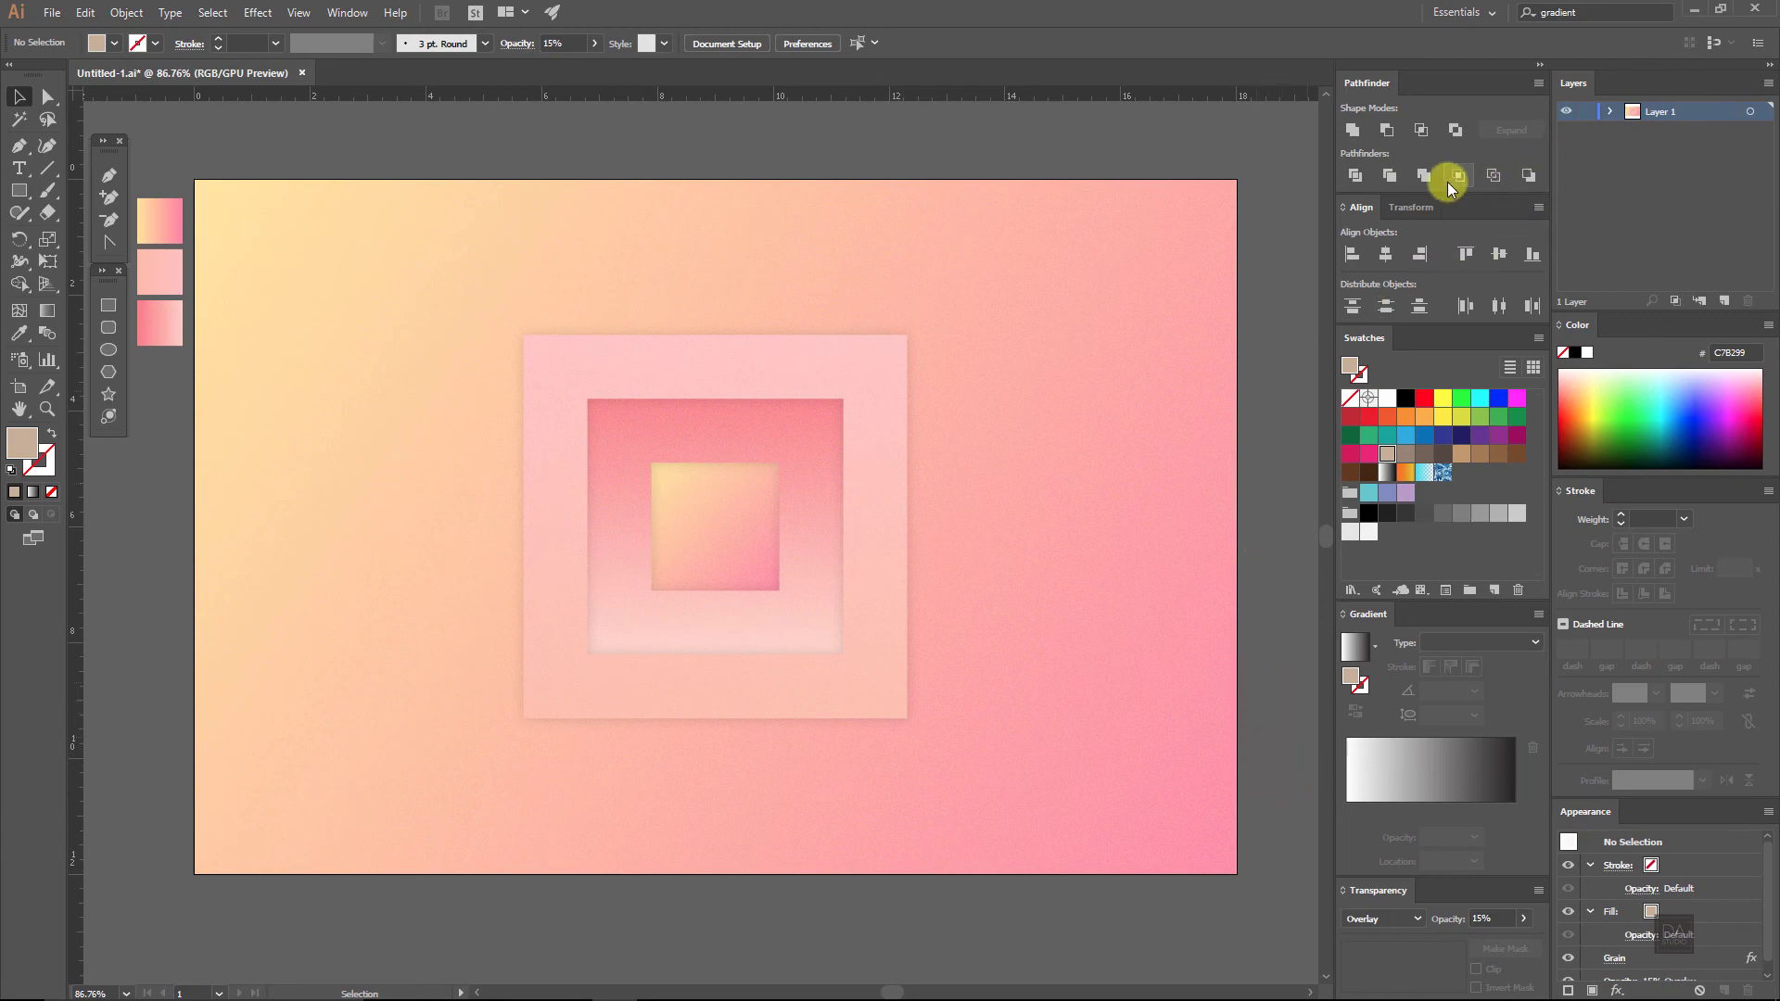
pyautogui.click(1610, 112)
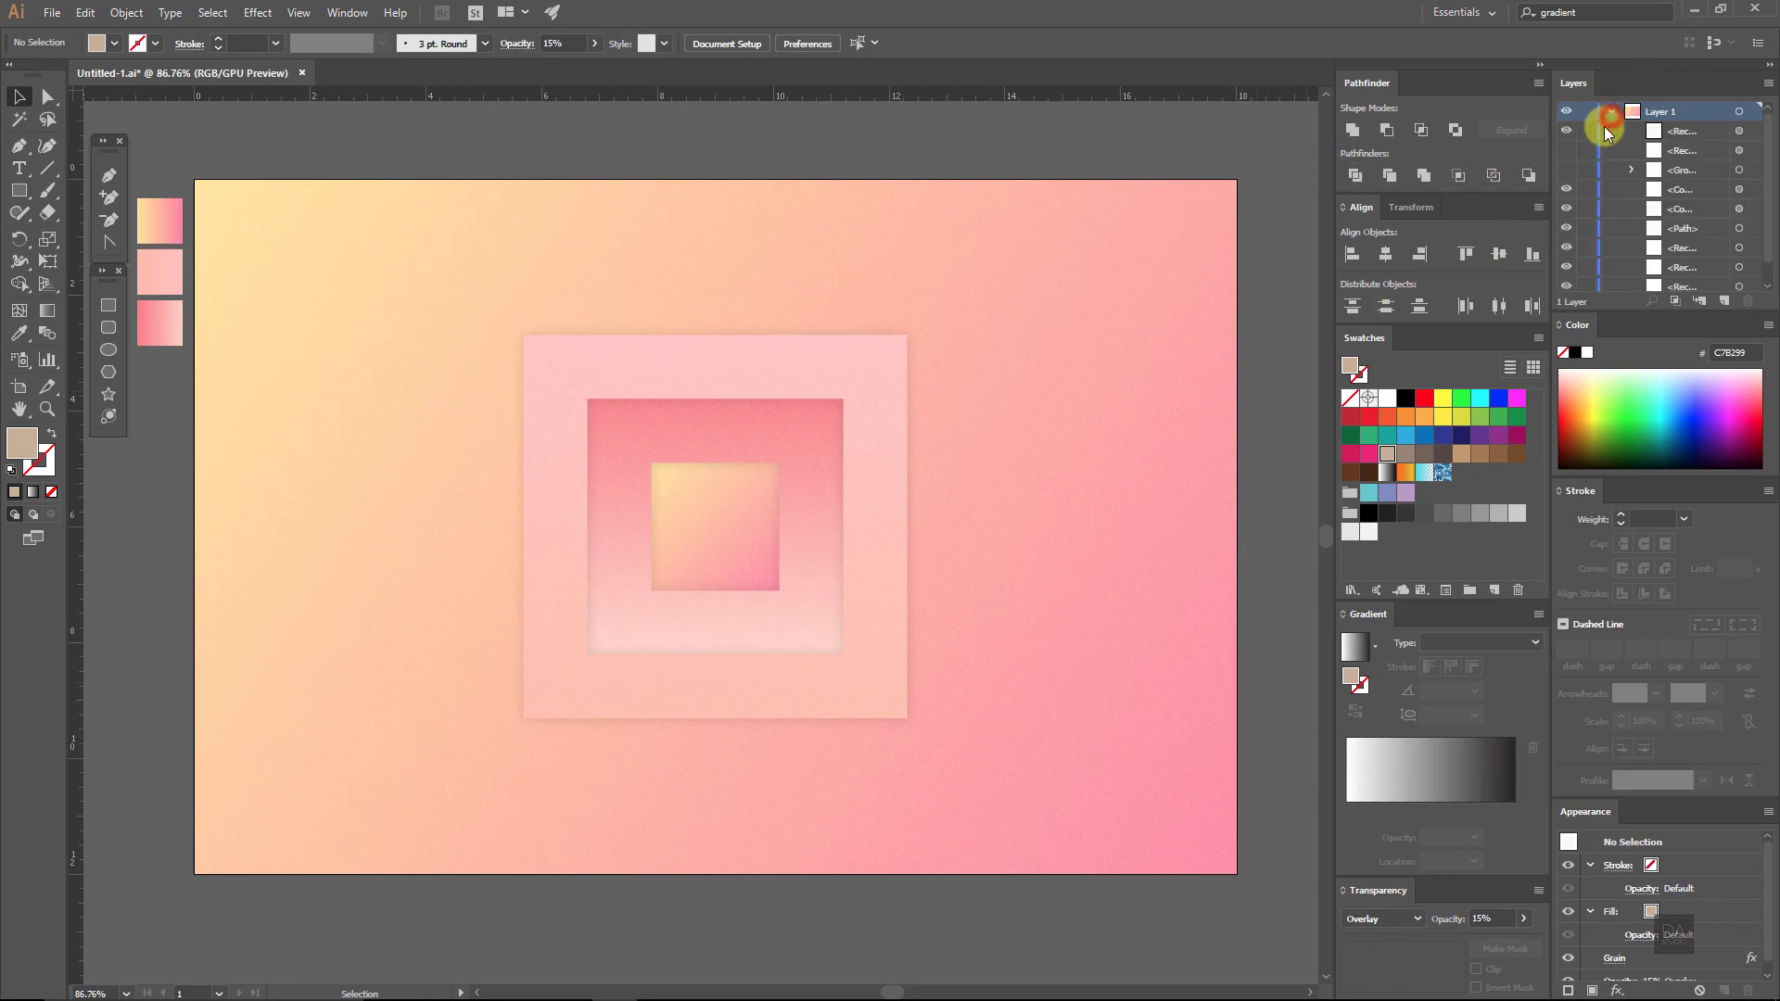
# Step: Unhide the MODERN GRADIENT text group in Layer 1, then collapse the layer
pyautogui.click(1566, 170)
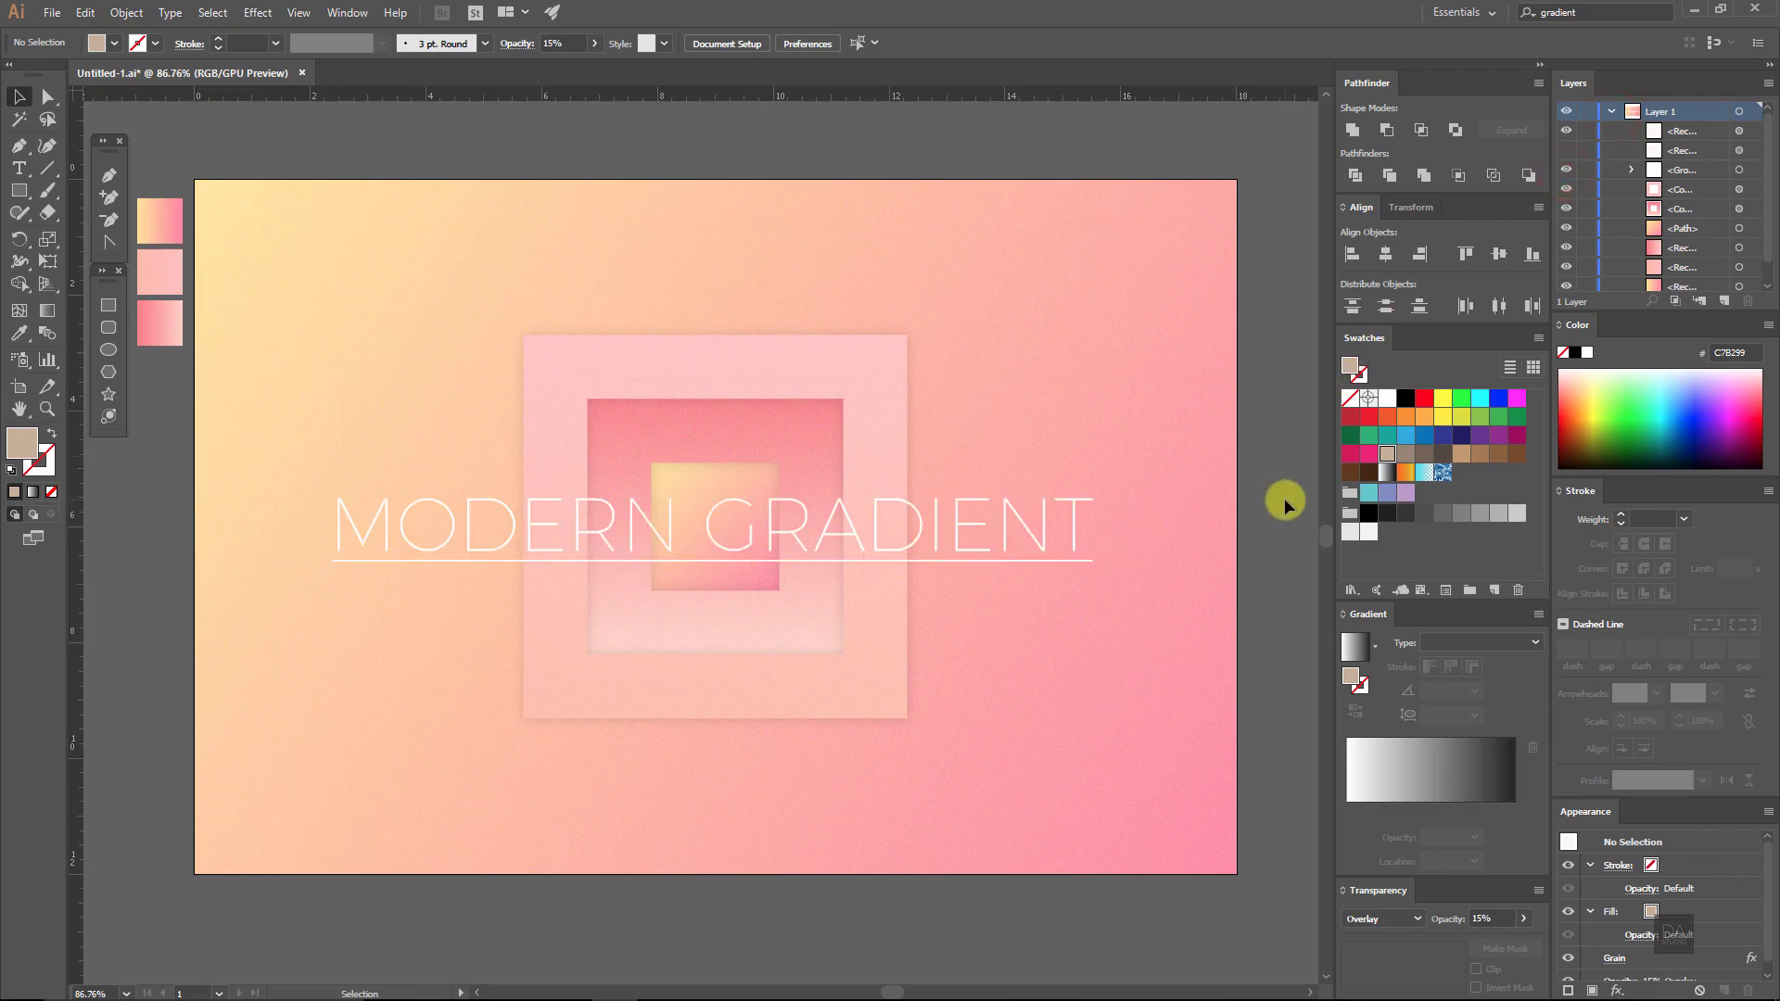
pyautogui.click(1610, 112)
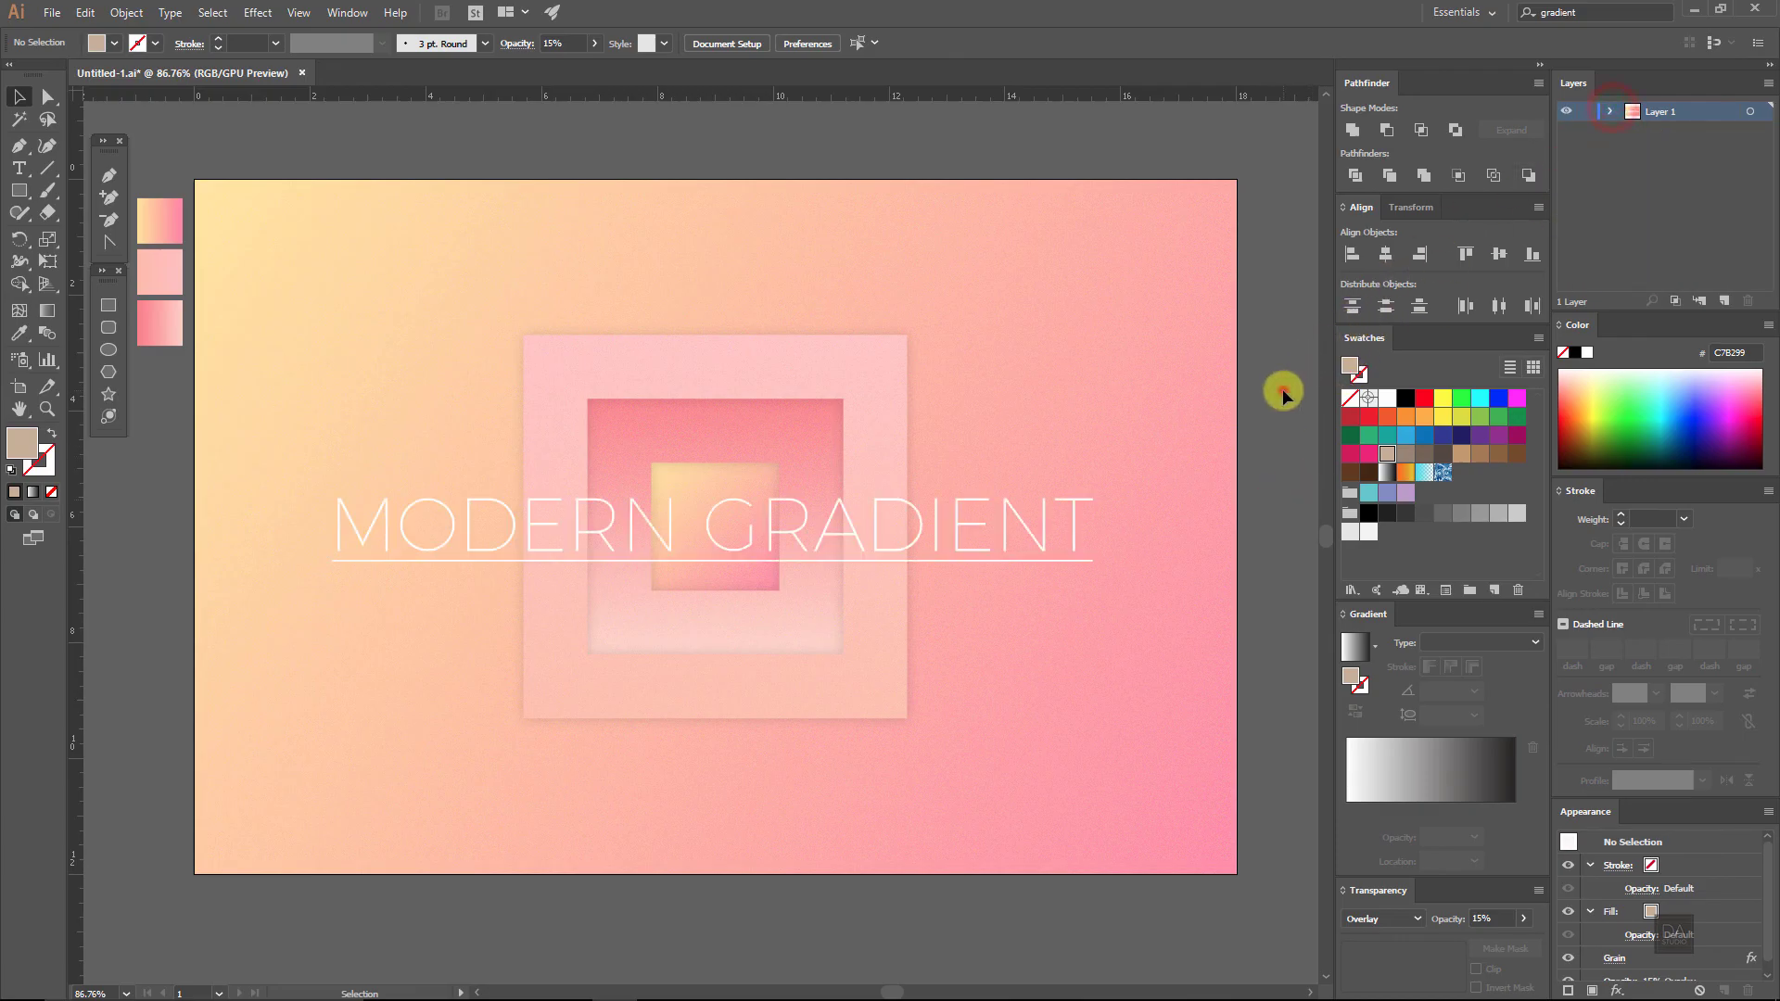